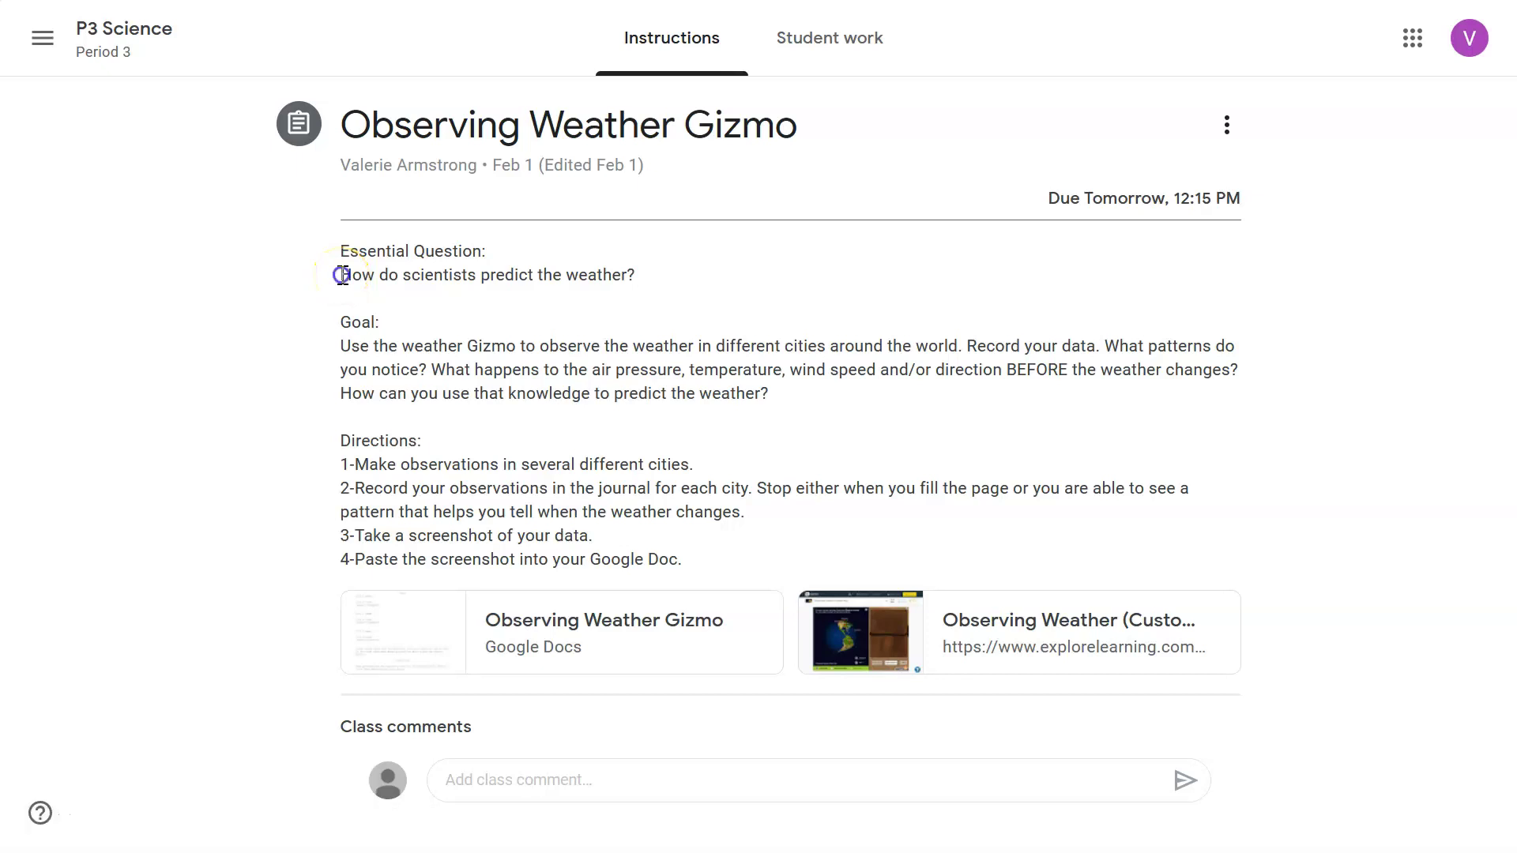
Read the assignment instructions, highlighting the essential question, 'patterns' and the weather-change question
drag(342, 275, 636, 284)
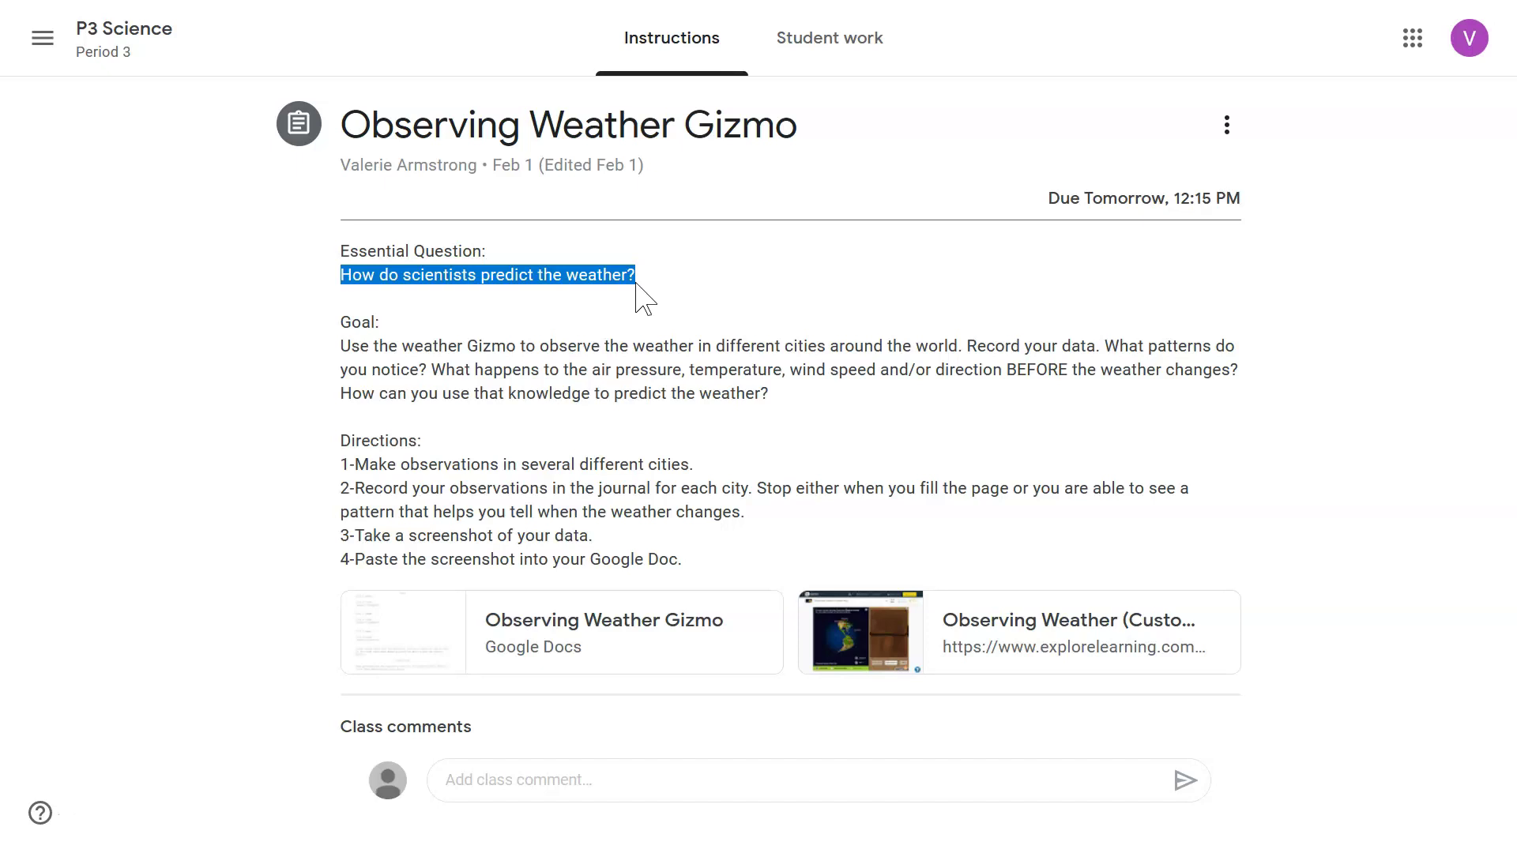
click(343, 346)
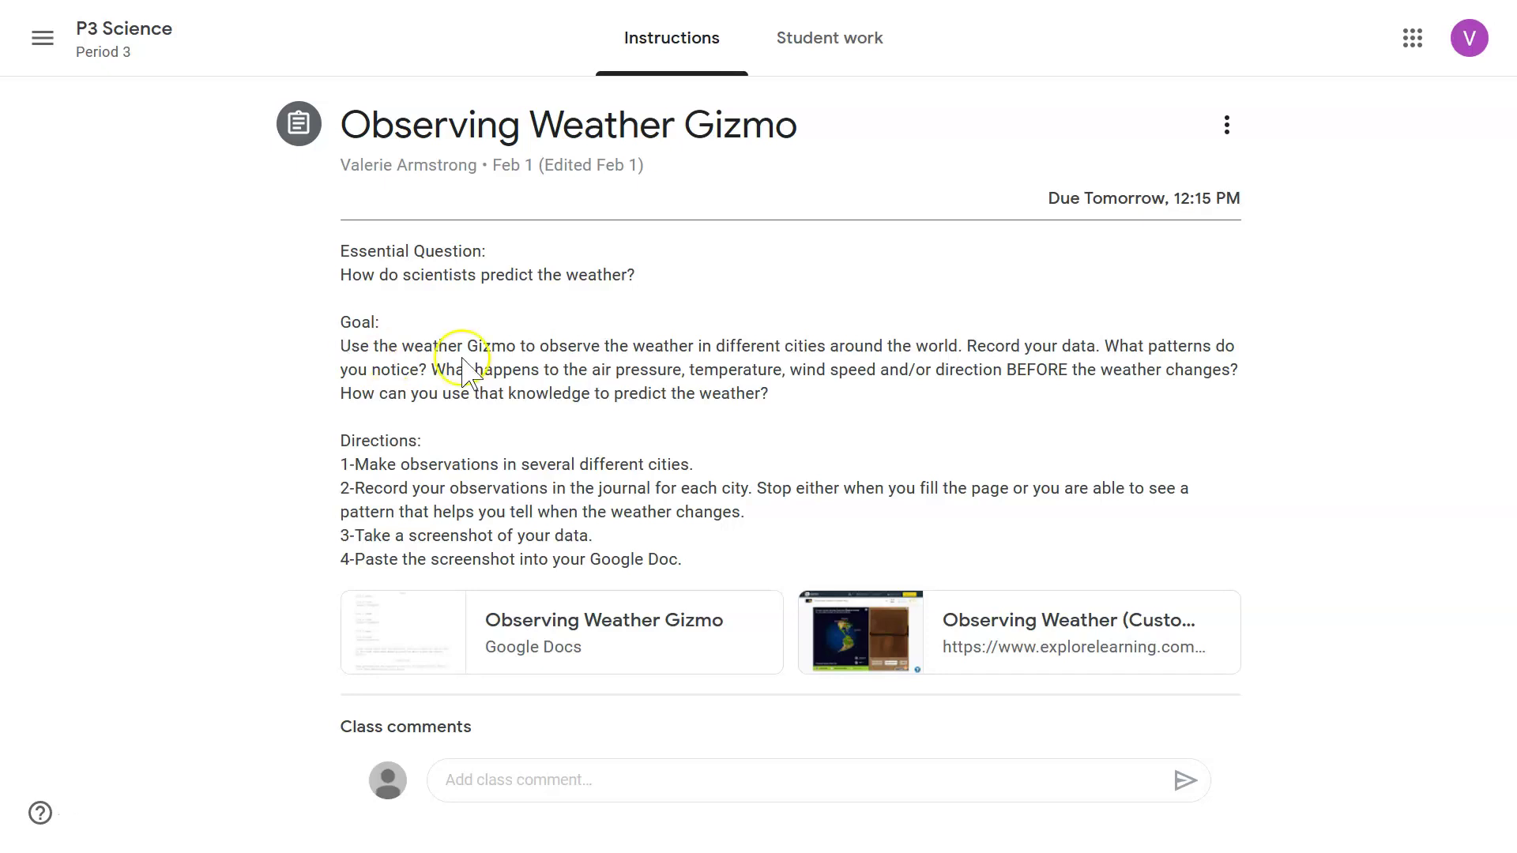
drag(1144, 346, 1215, 346)
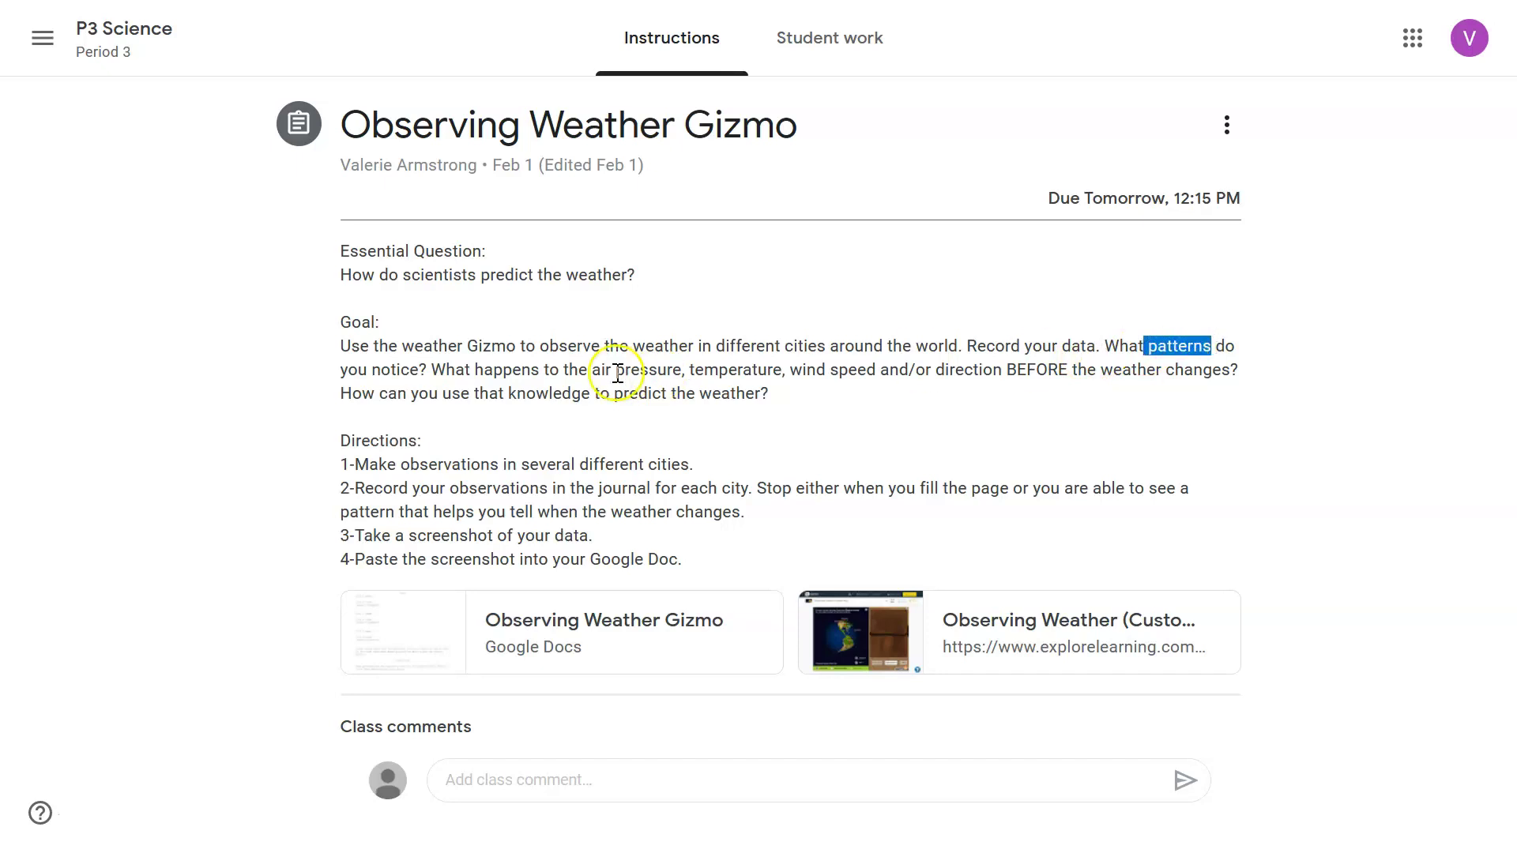
click(435, 369)
drag(435, 369, 1239, 363)
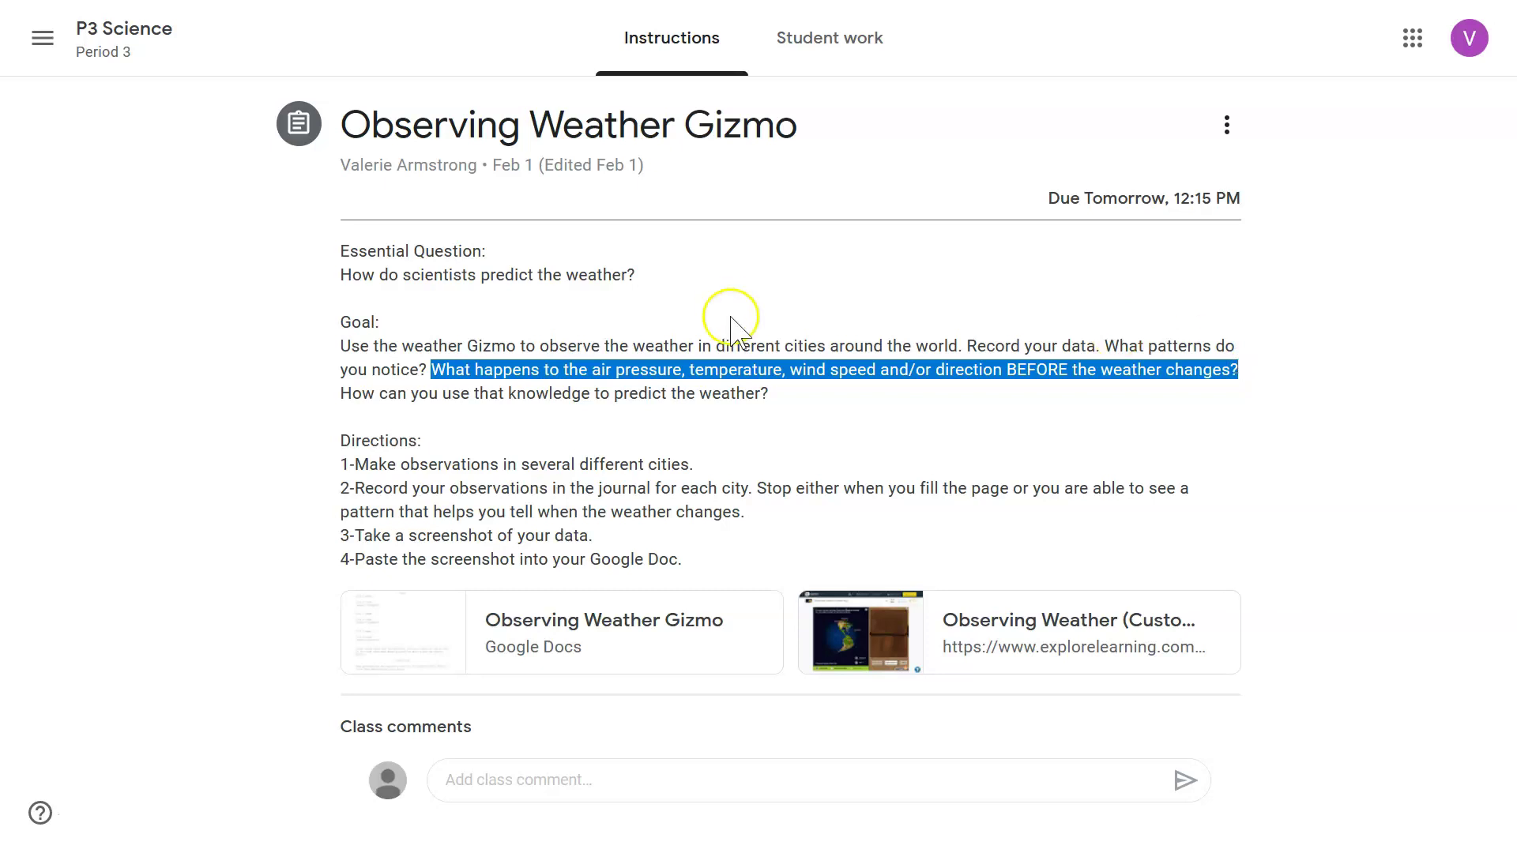
click(780, 393)
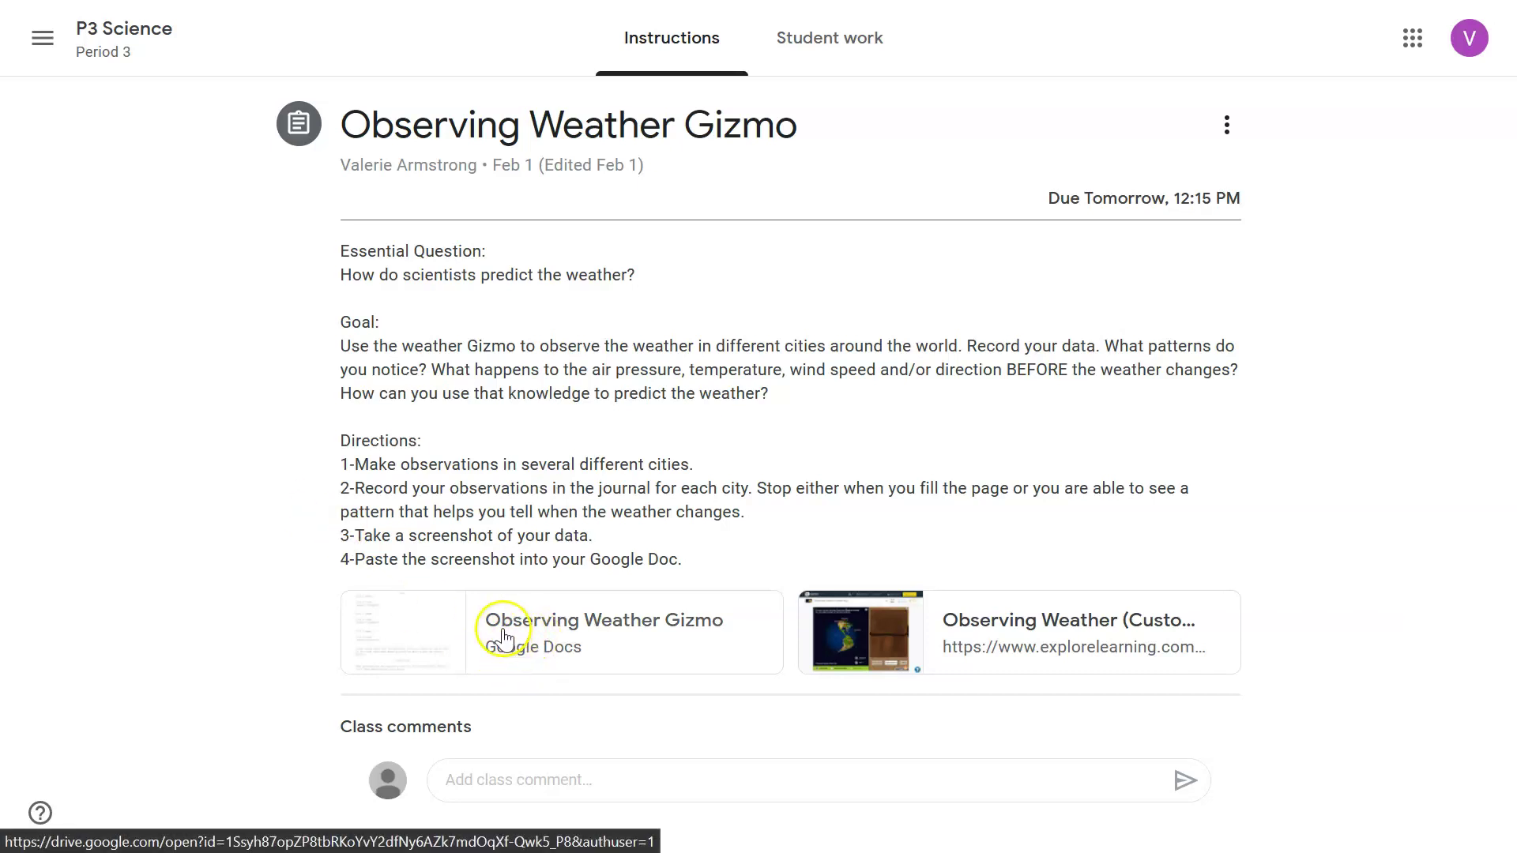
Open the Observing Weather Gizmo doc and review its City 1–3 template sections
click(557, 634)
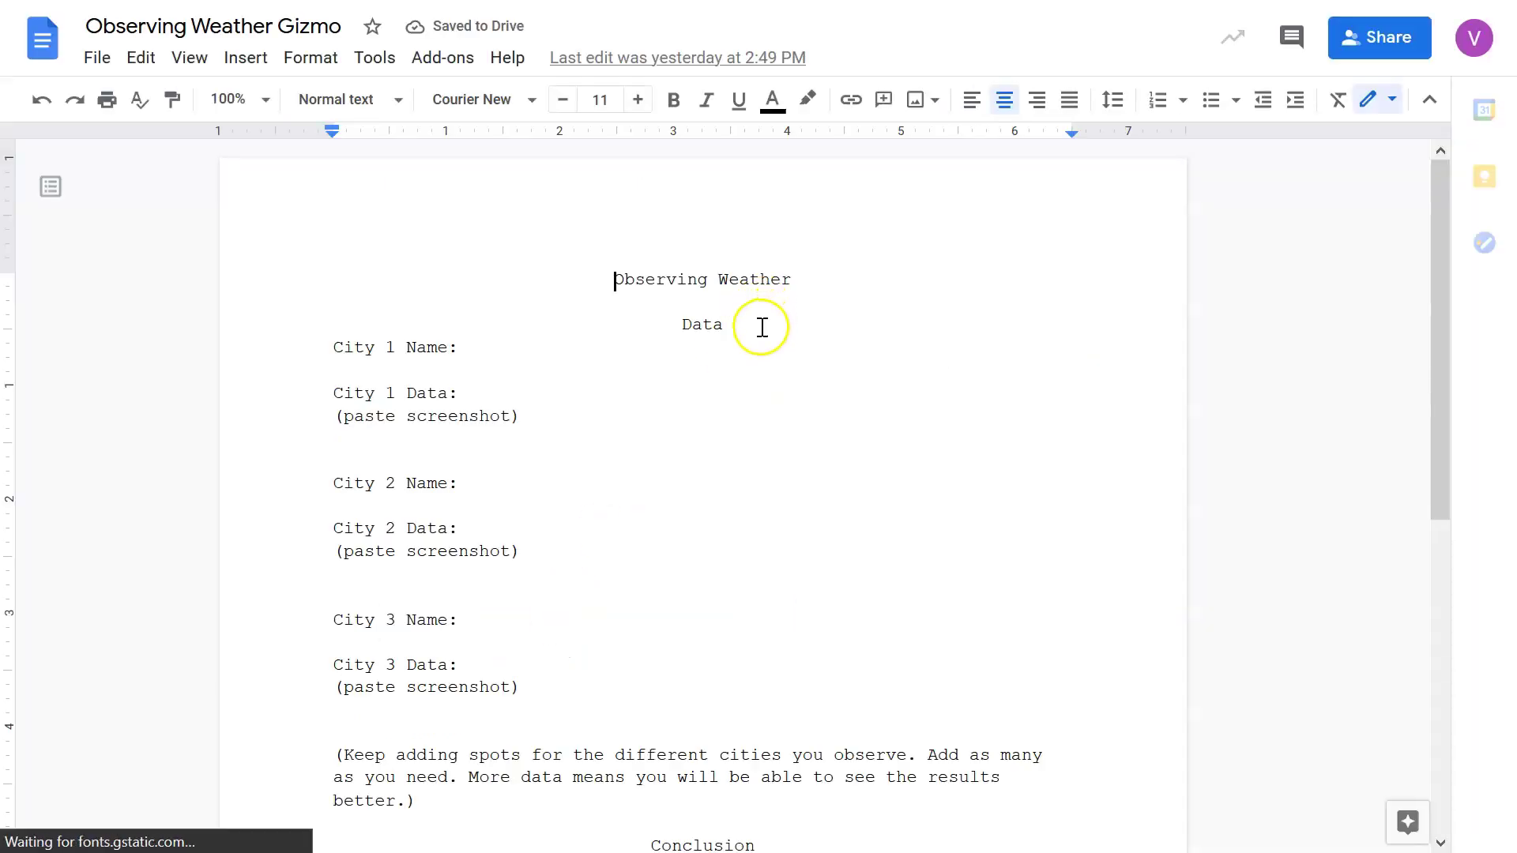
click(551, 354)
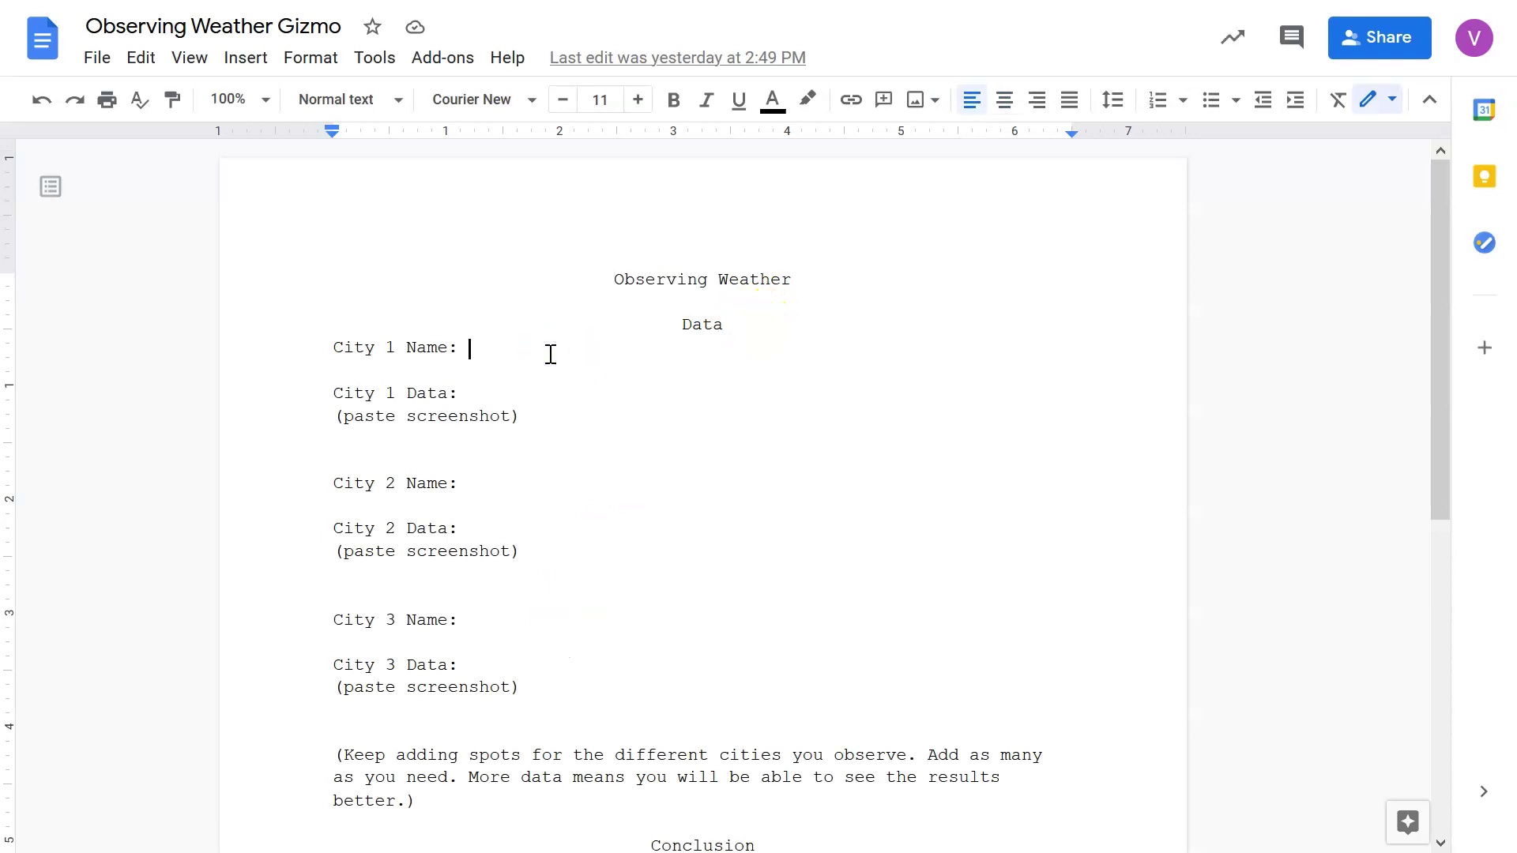
click(549, 498)
click(536, 638)
click(508, 715)
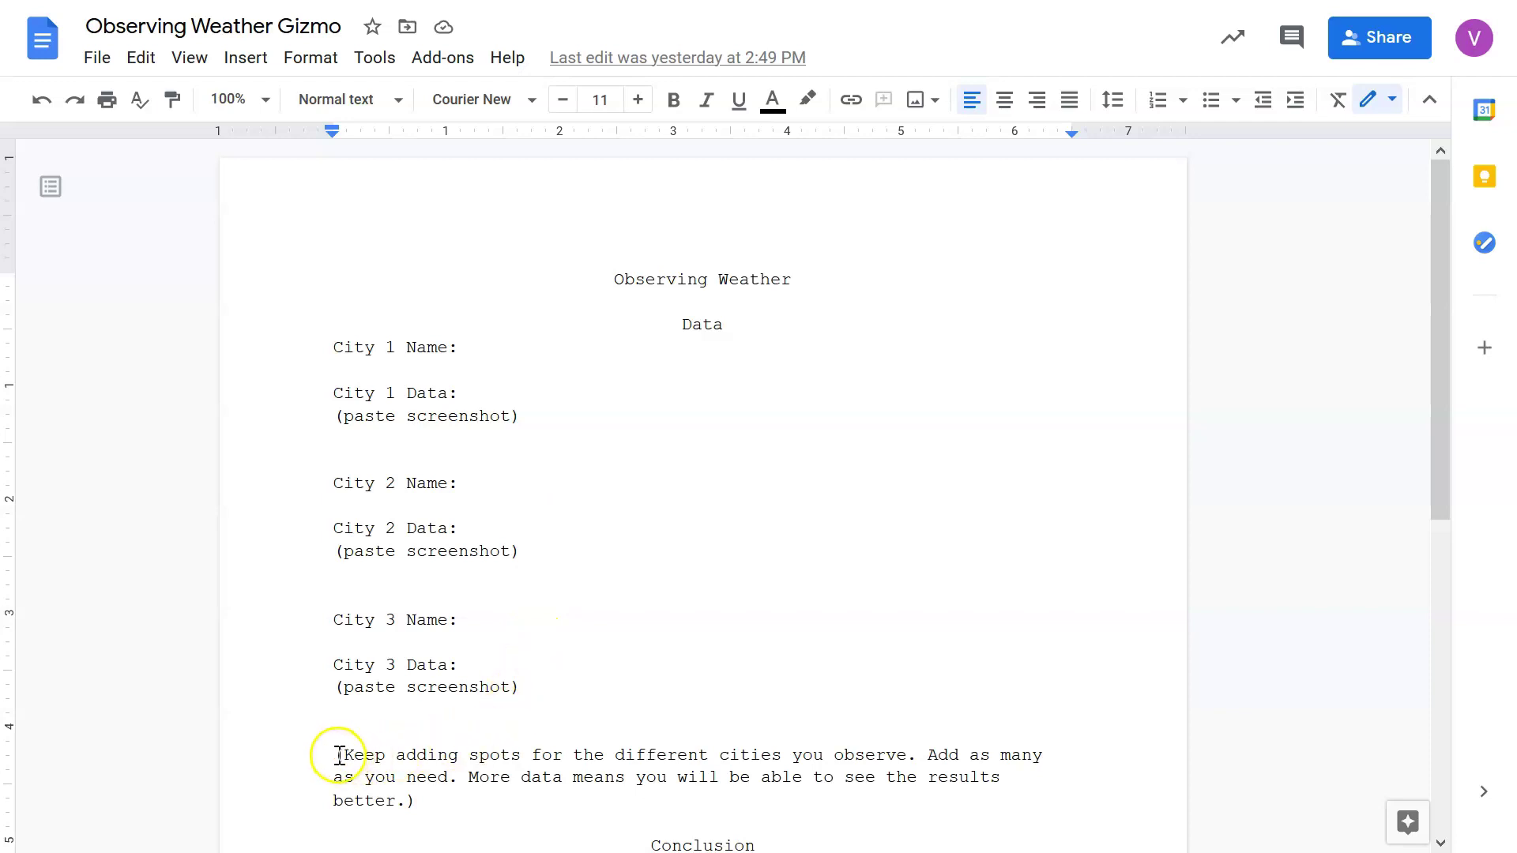
drag(338, 762, 911, 757)
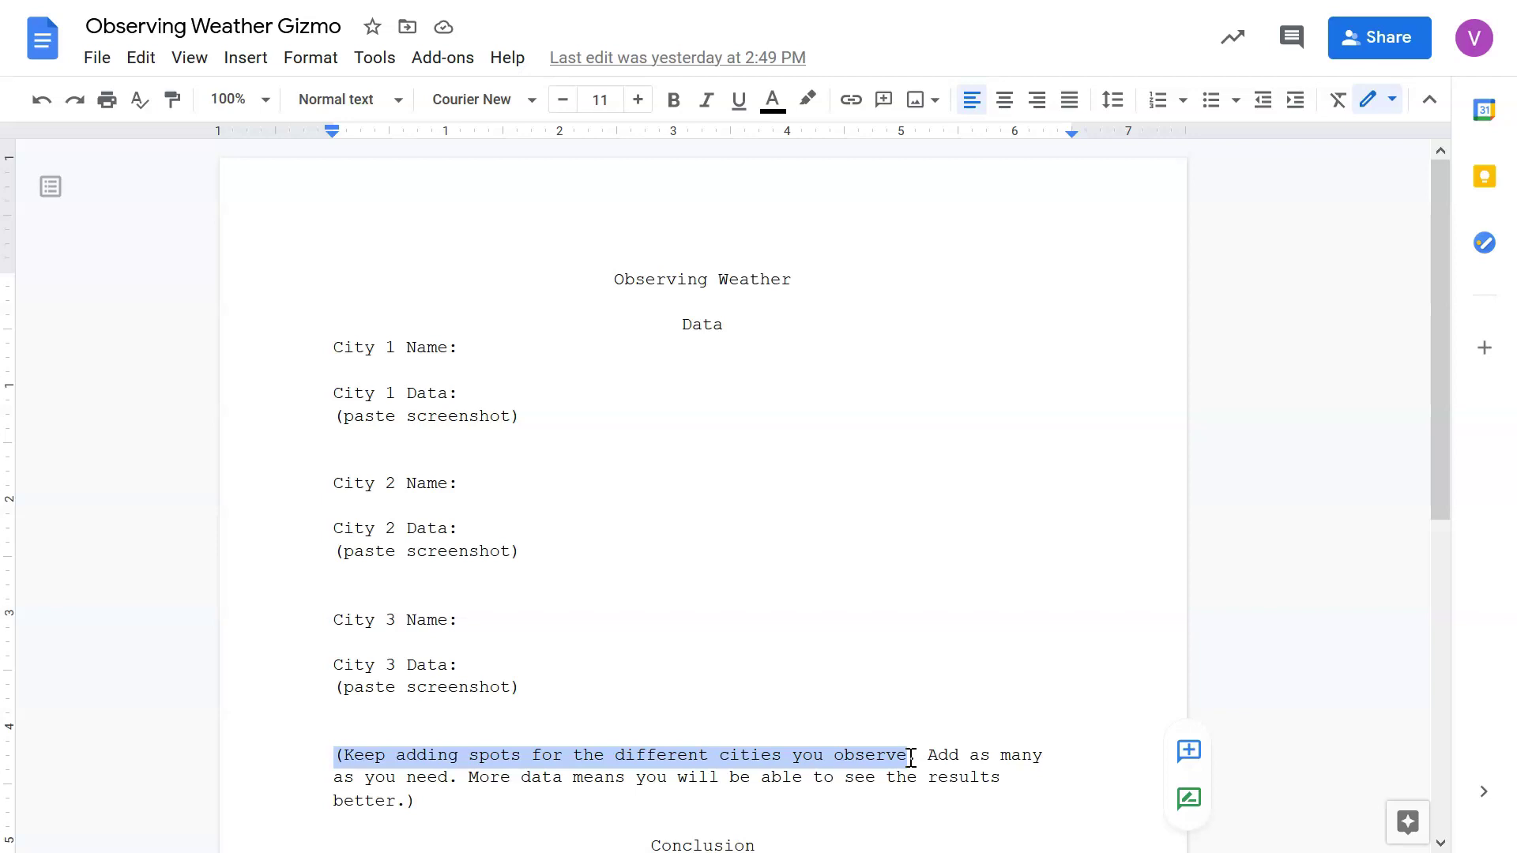
Add a blank line under the Conclusion question, then return to the Classroom assignment
scroll(911, 758, down, 3)
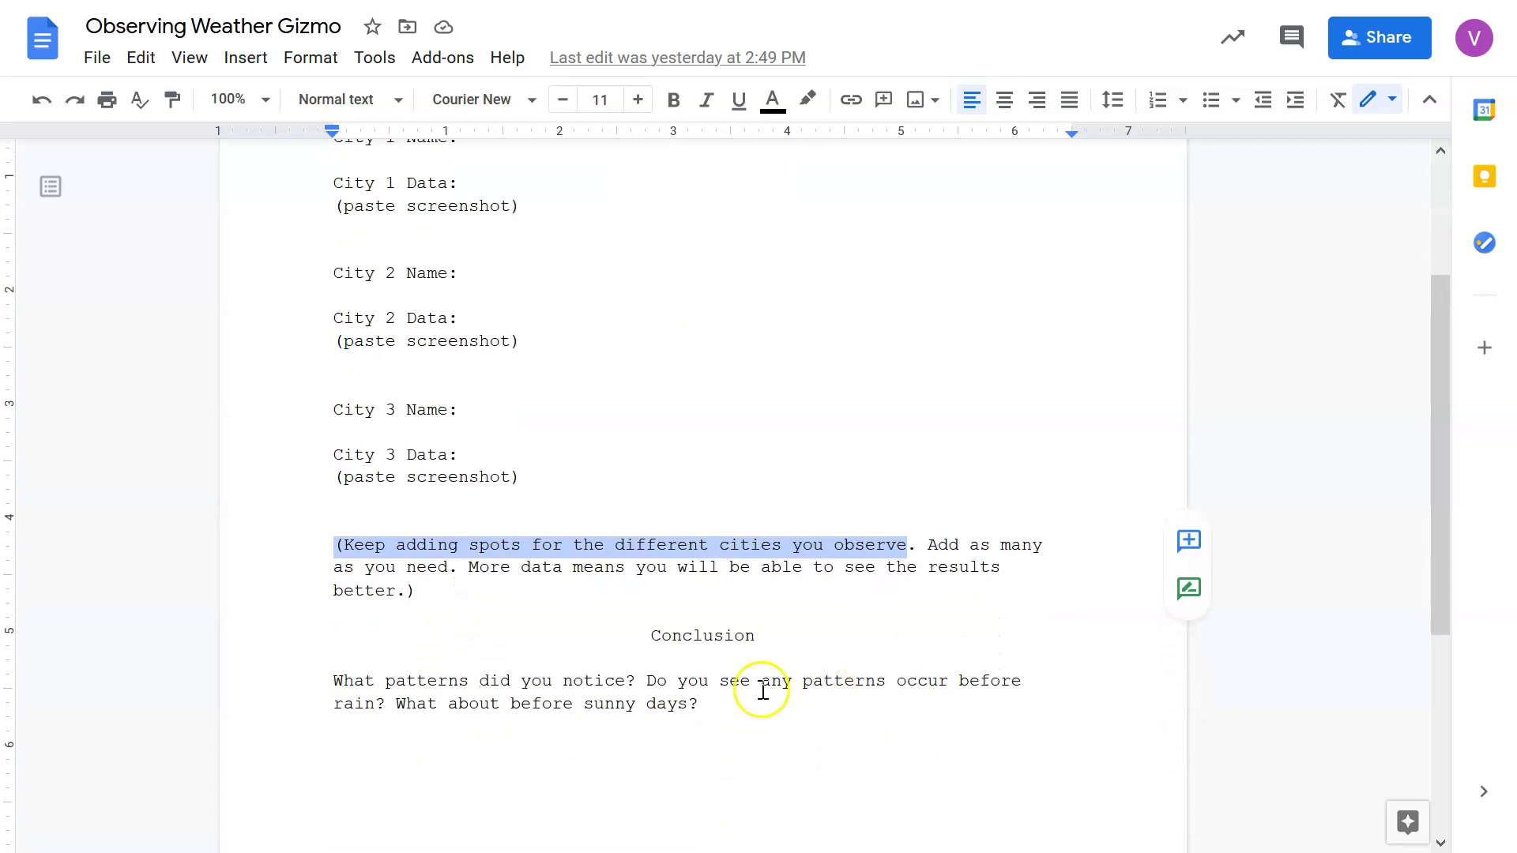
click(742, 703)
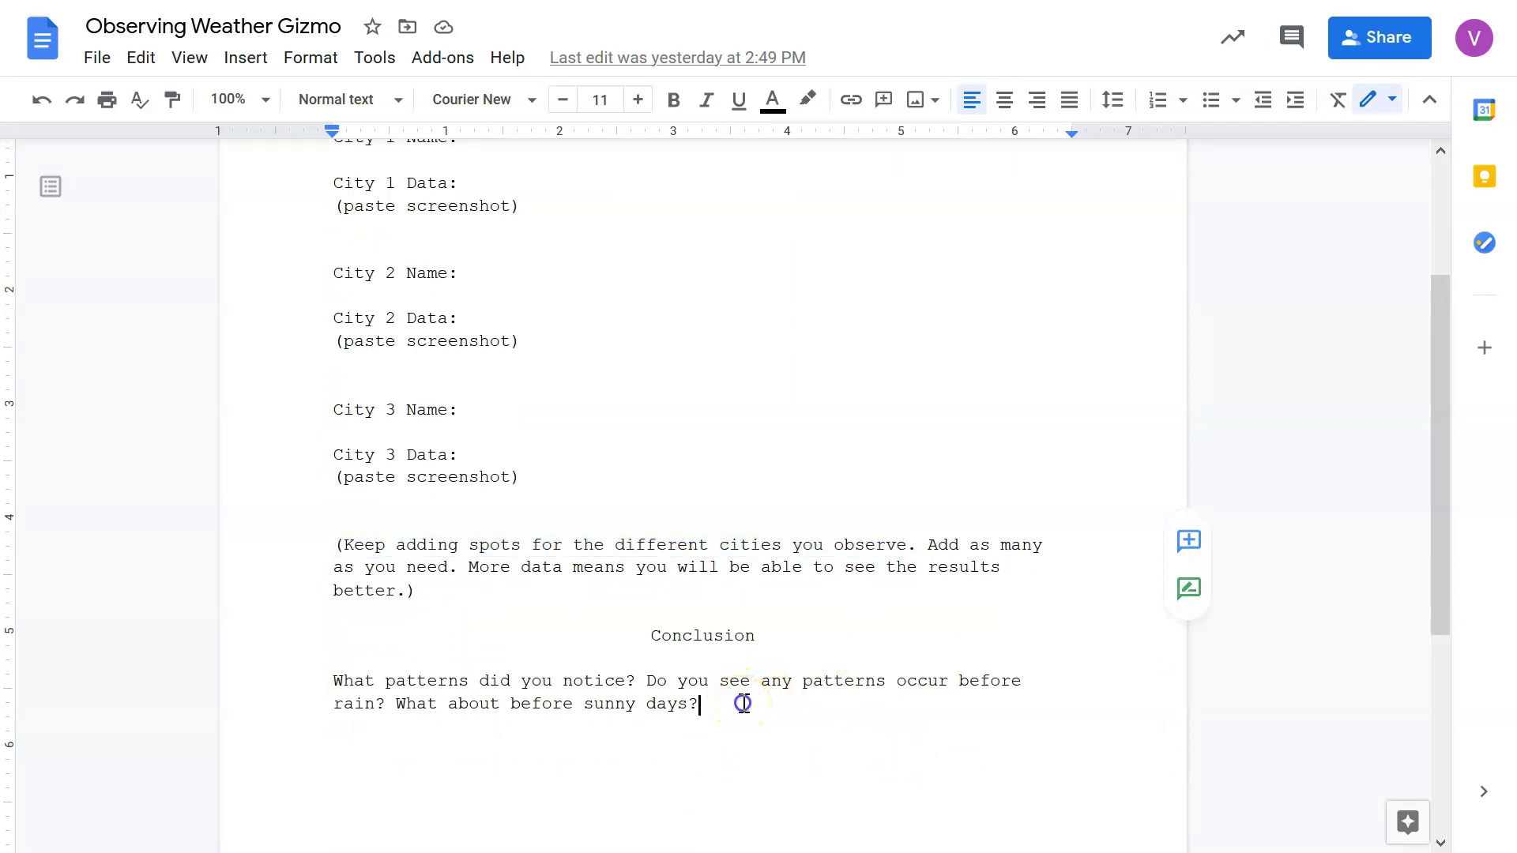
key(Return)
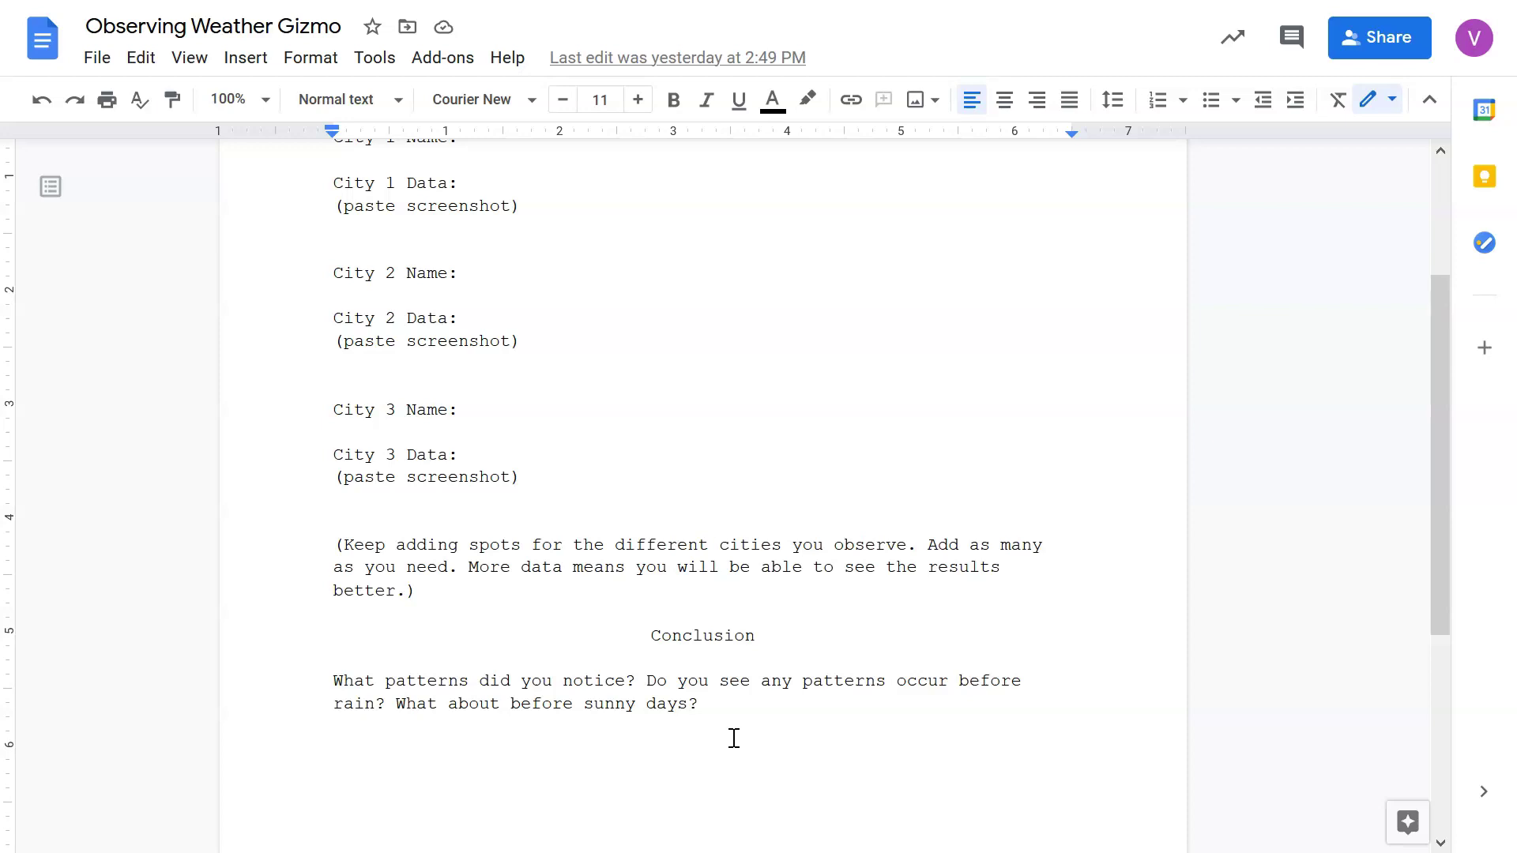
click(703, 752)
click(458, 733)
click(449, 757)
scroll(450, 758, up, 3)
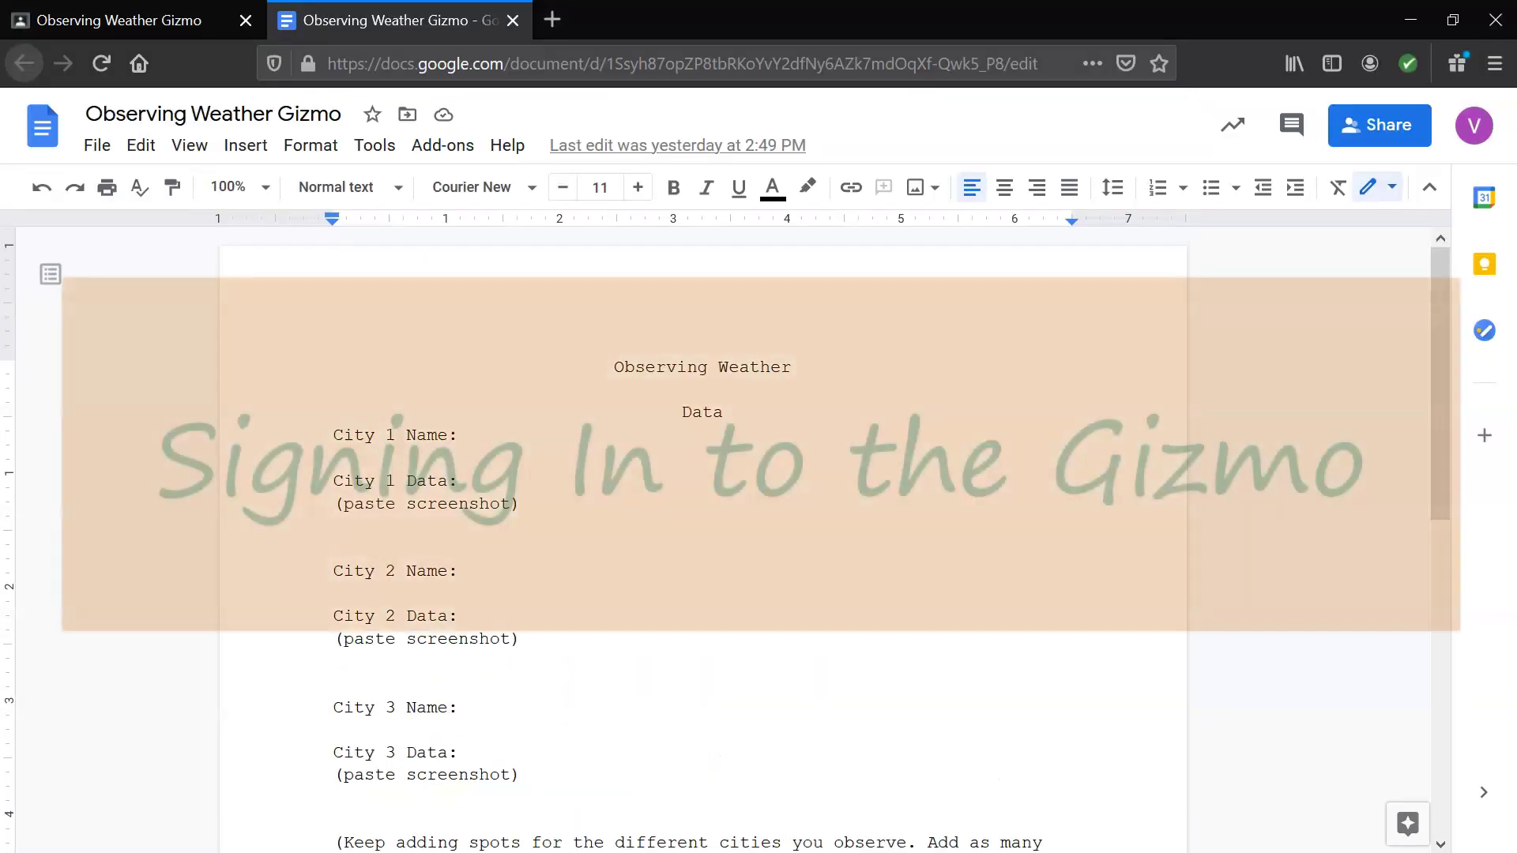
click(64, 27)
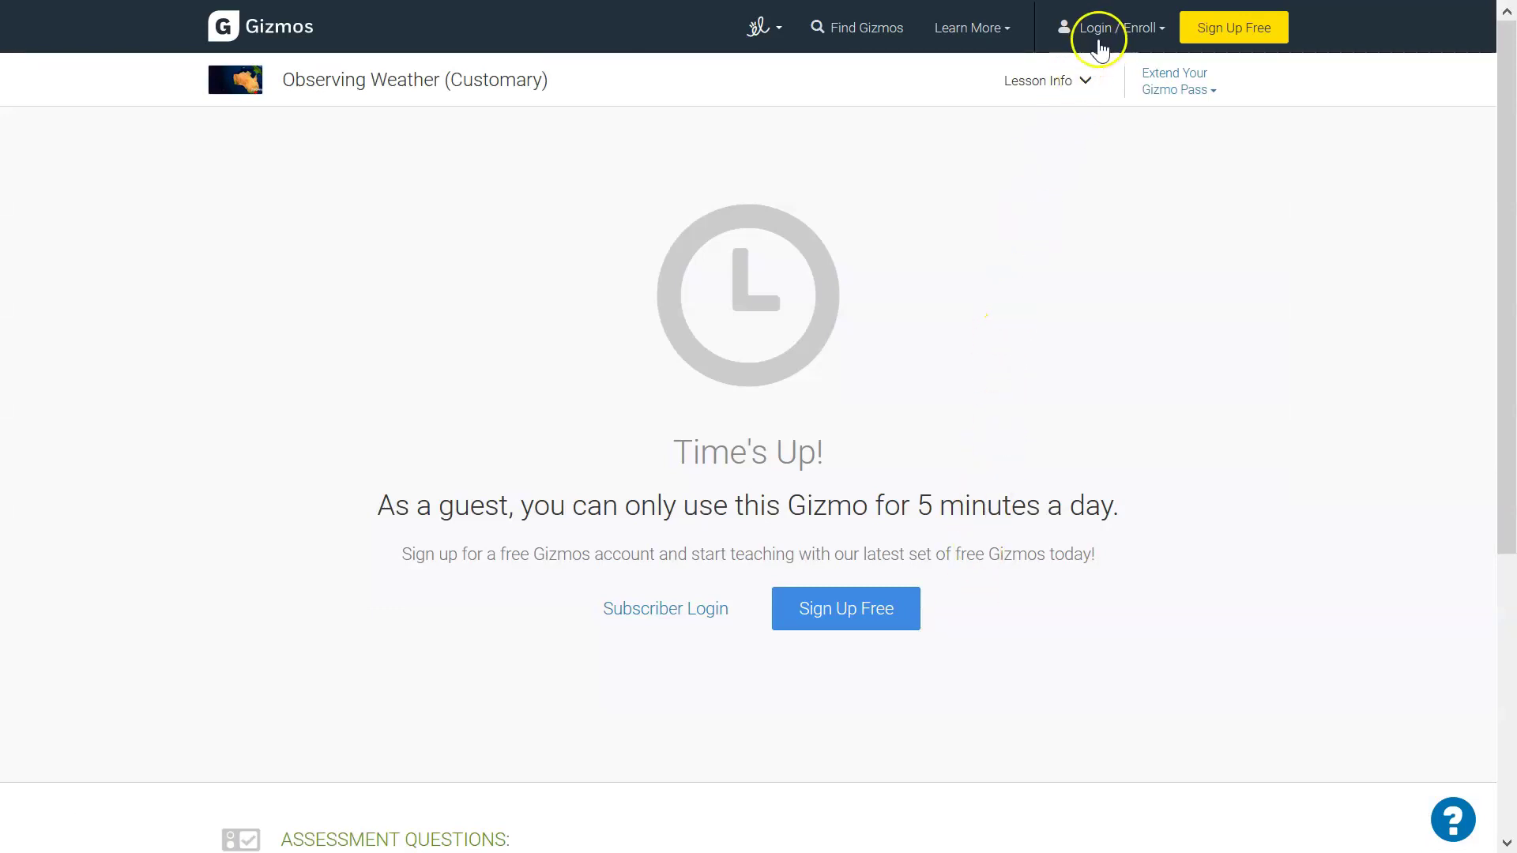
Log in to Gizmos with the student username and password
click(1099, 39)
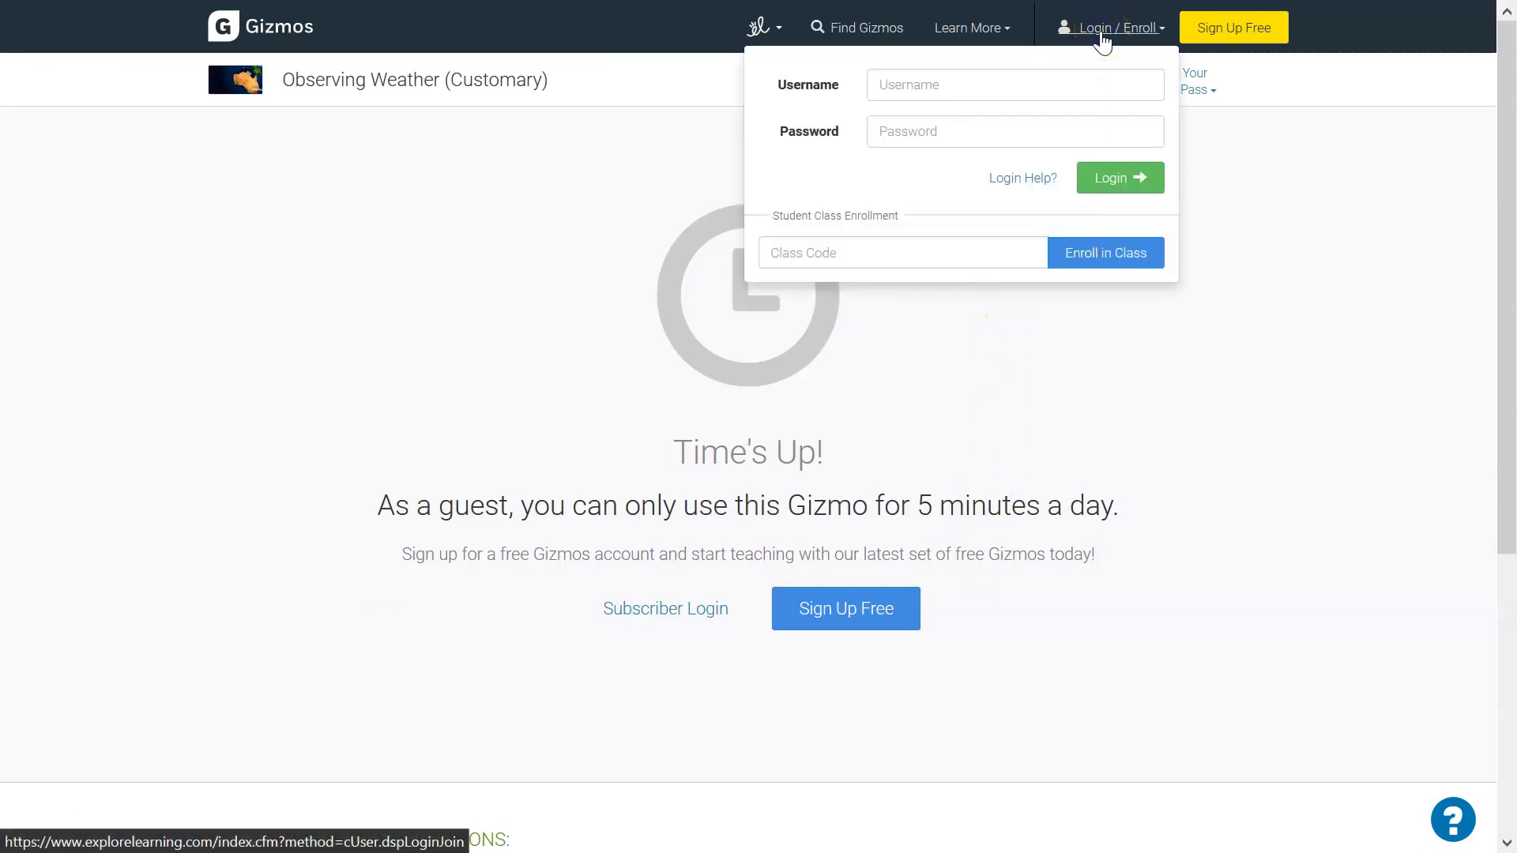
click(1024, 81)
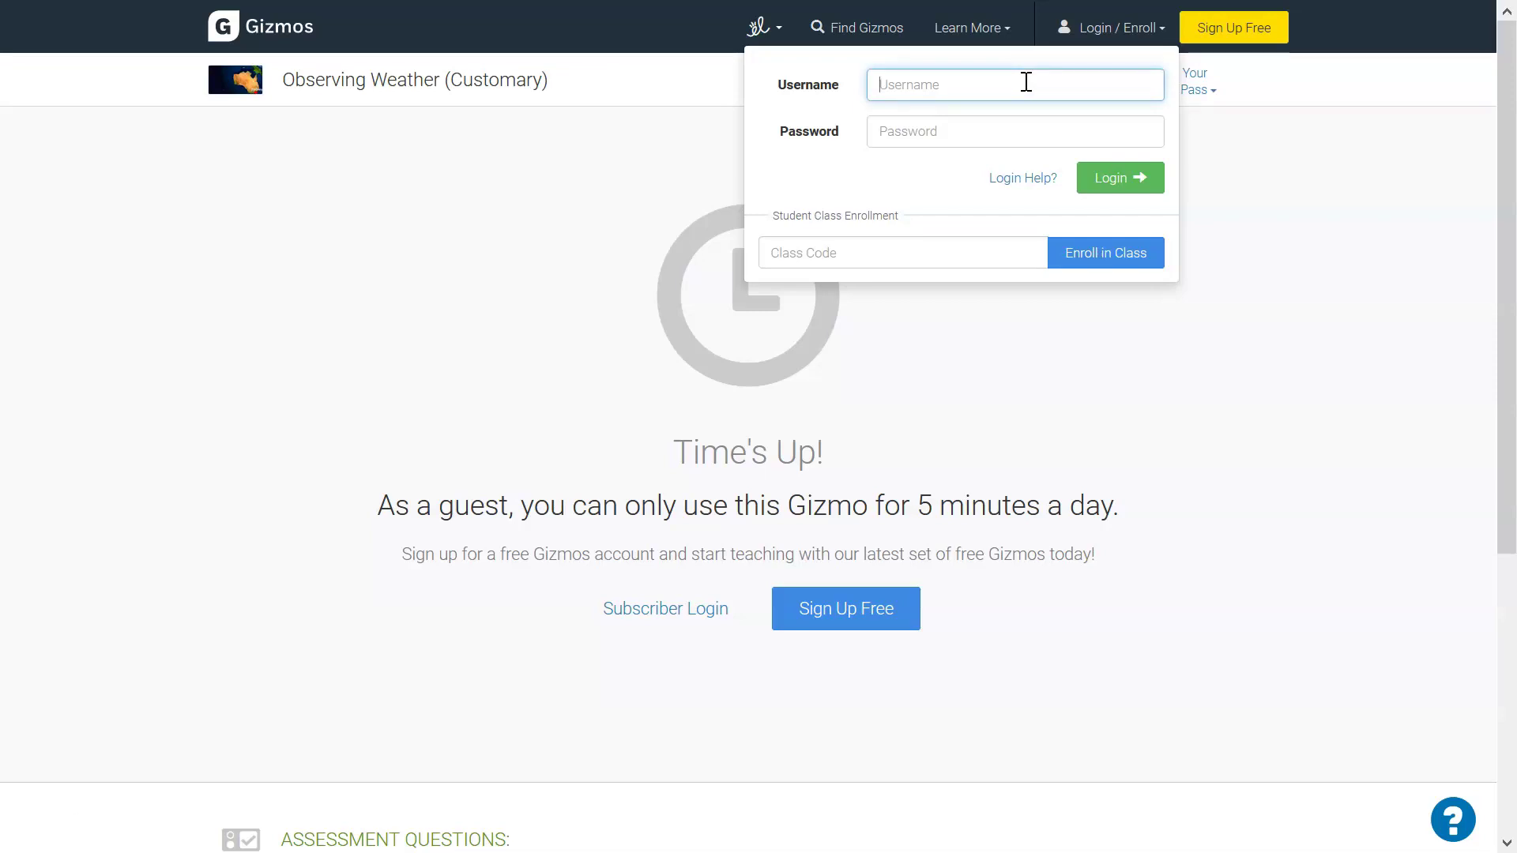
text(1808)
key(BackSpace)
key(BackSpace)
key(BackSpace)
key(BackSpace)
text(classworks)
key(Tab)
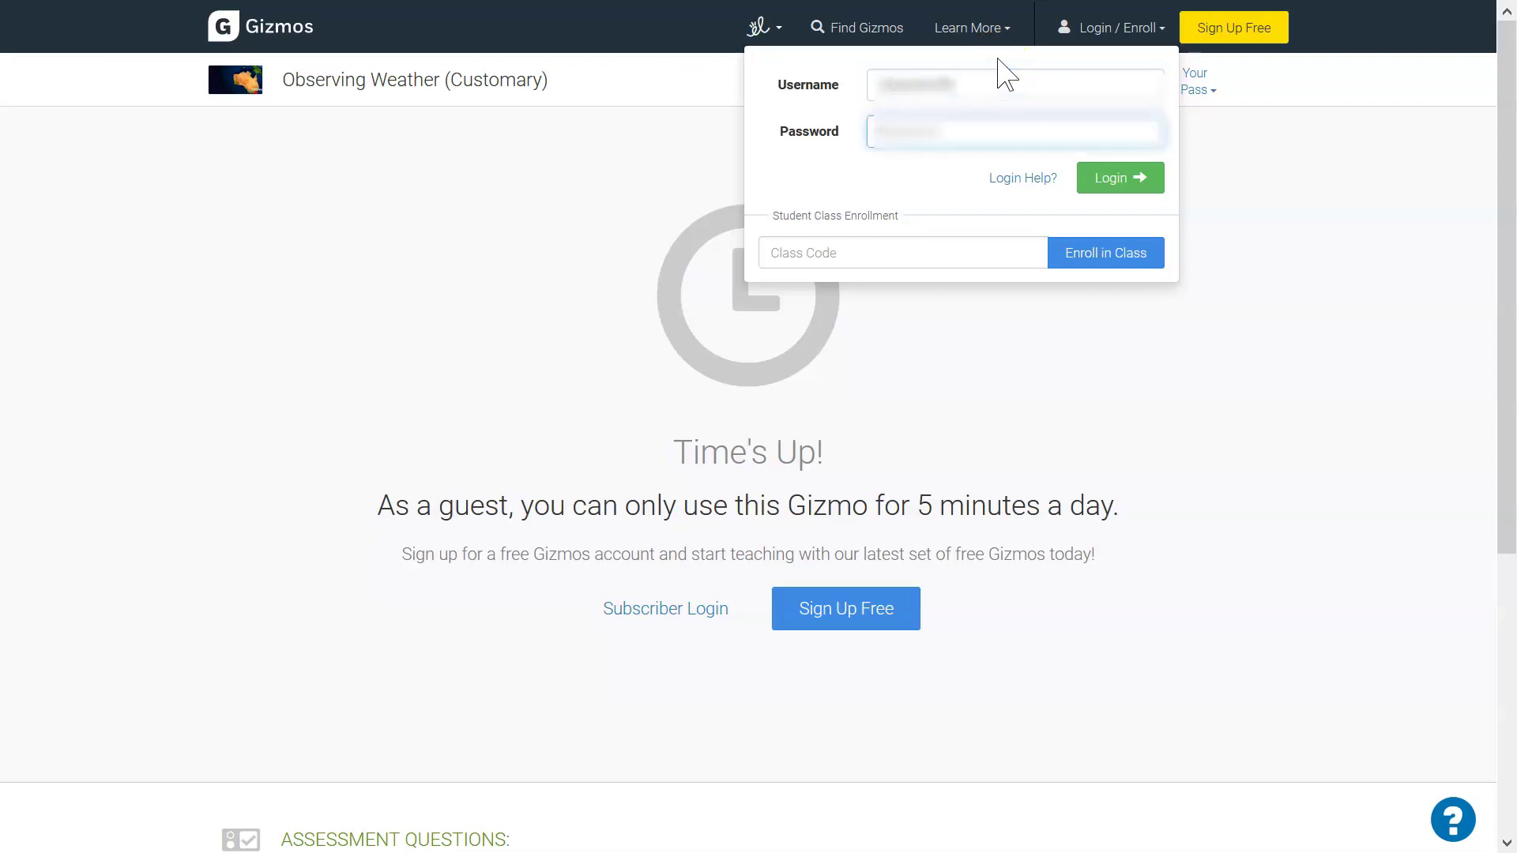
text(*********)
key(Return)
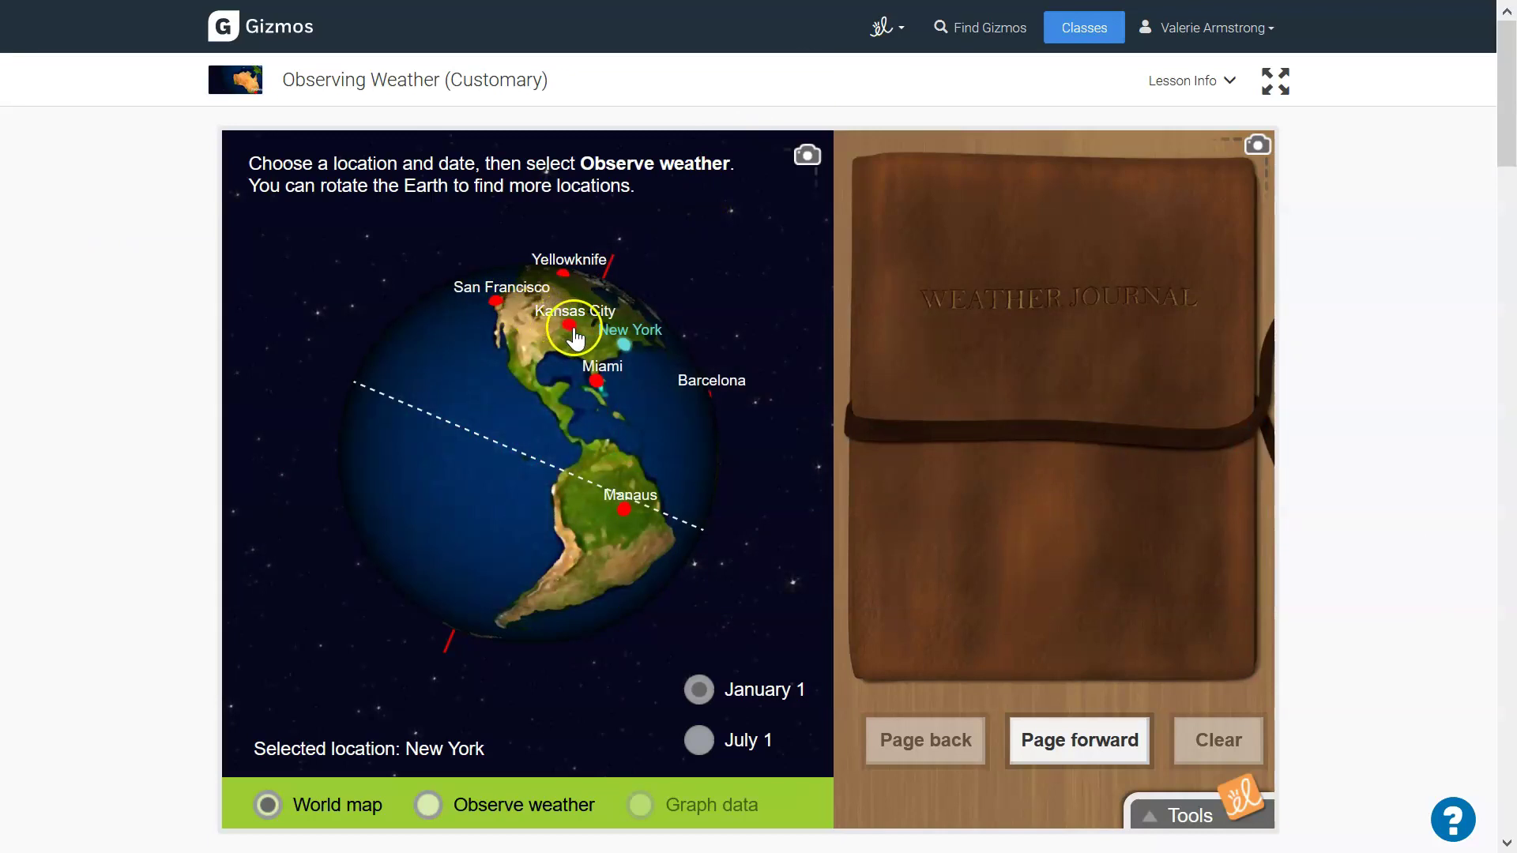
Pick Miami from the city markers, set the date to July 1, and switch to Observe weather
click(564, 274)
click(564, 274)
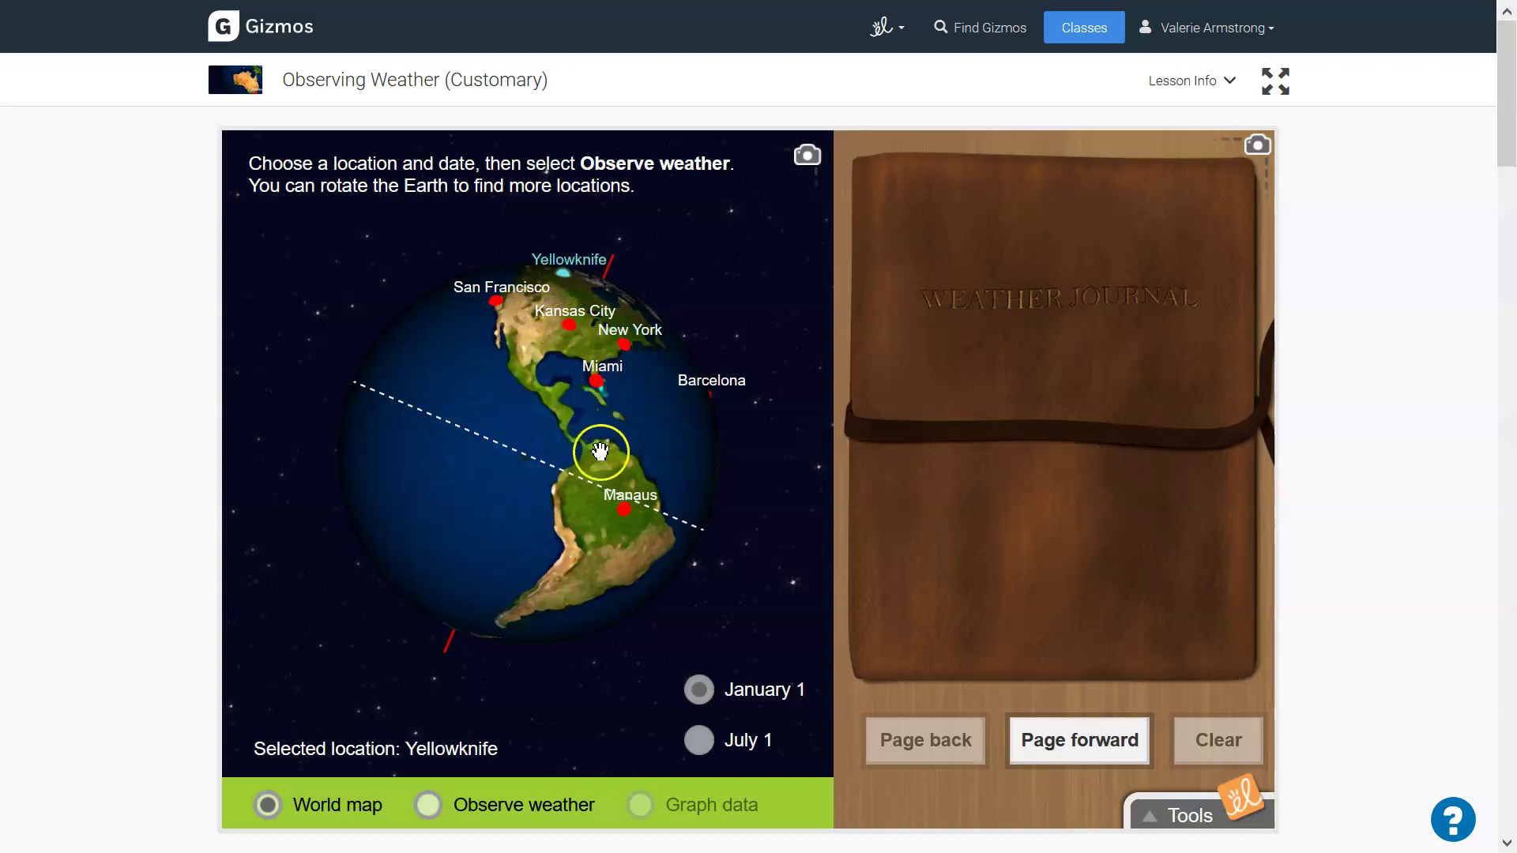
click(625, 515)
click(559, 384)
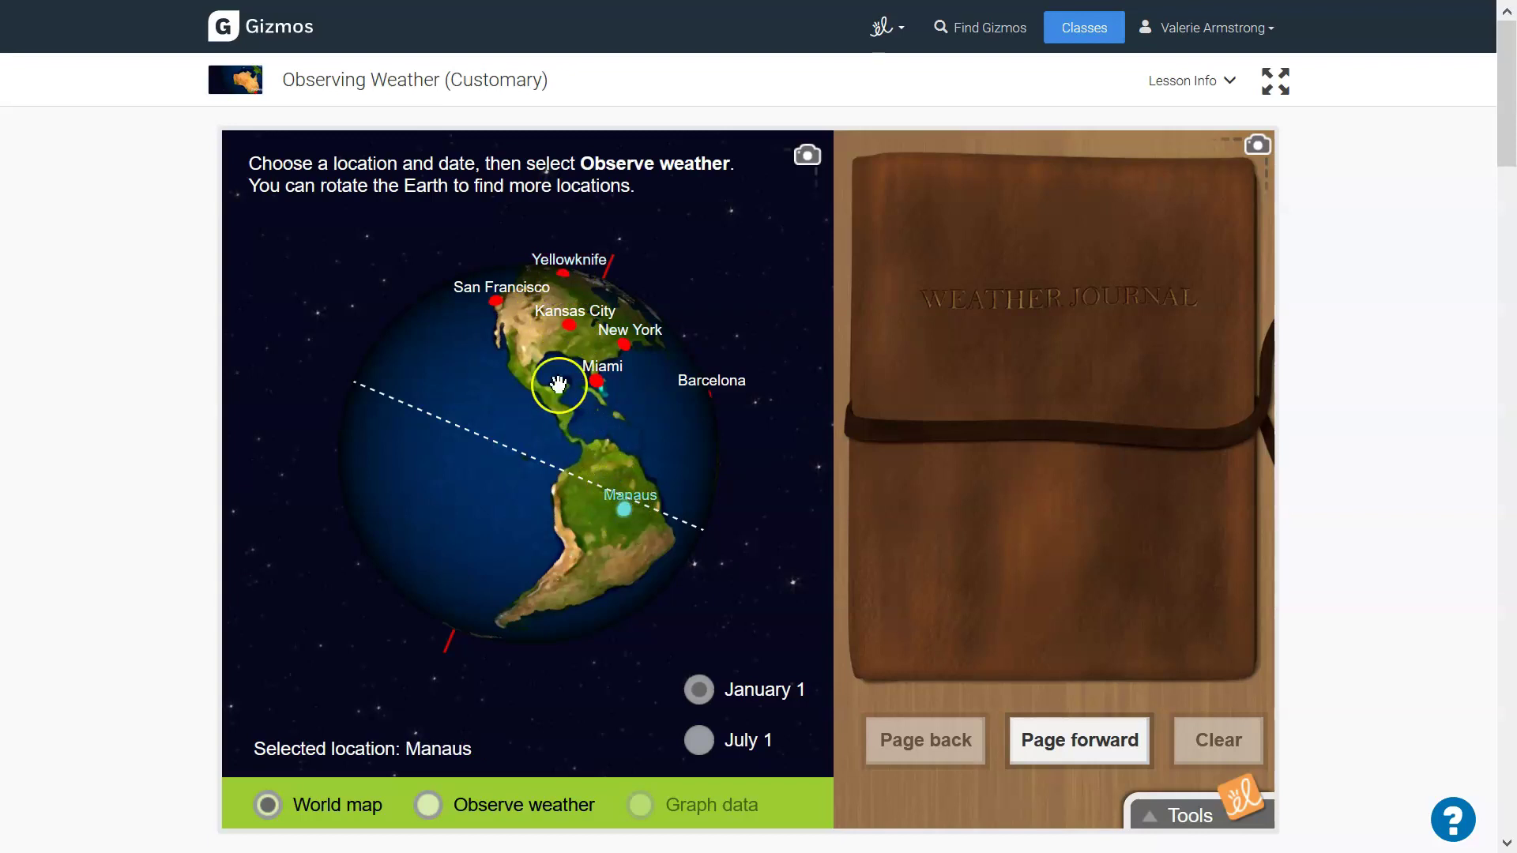
click(495, 303)
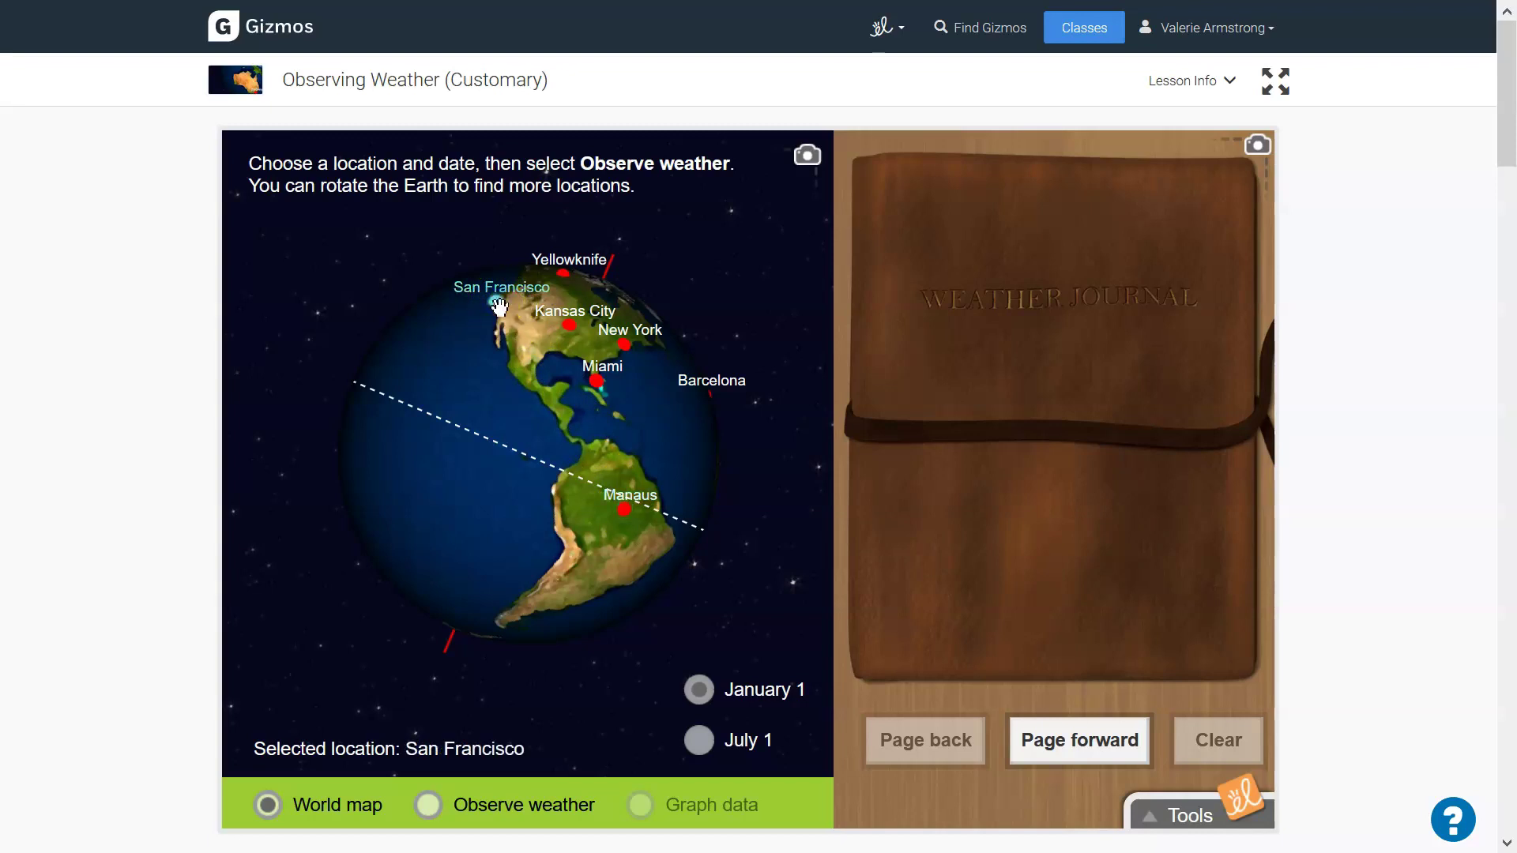
click(570, 328)
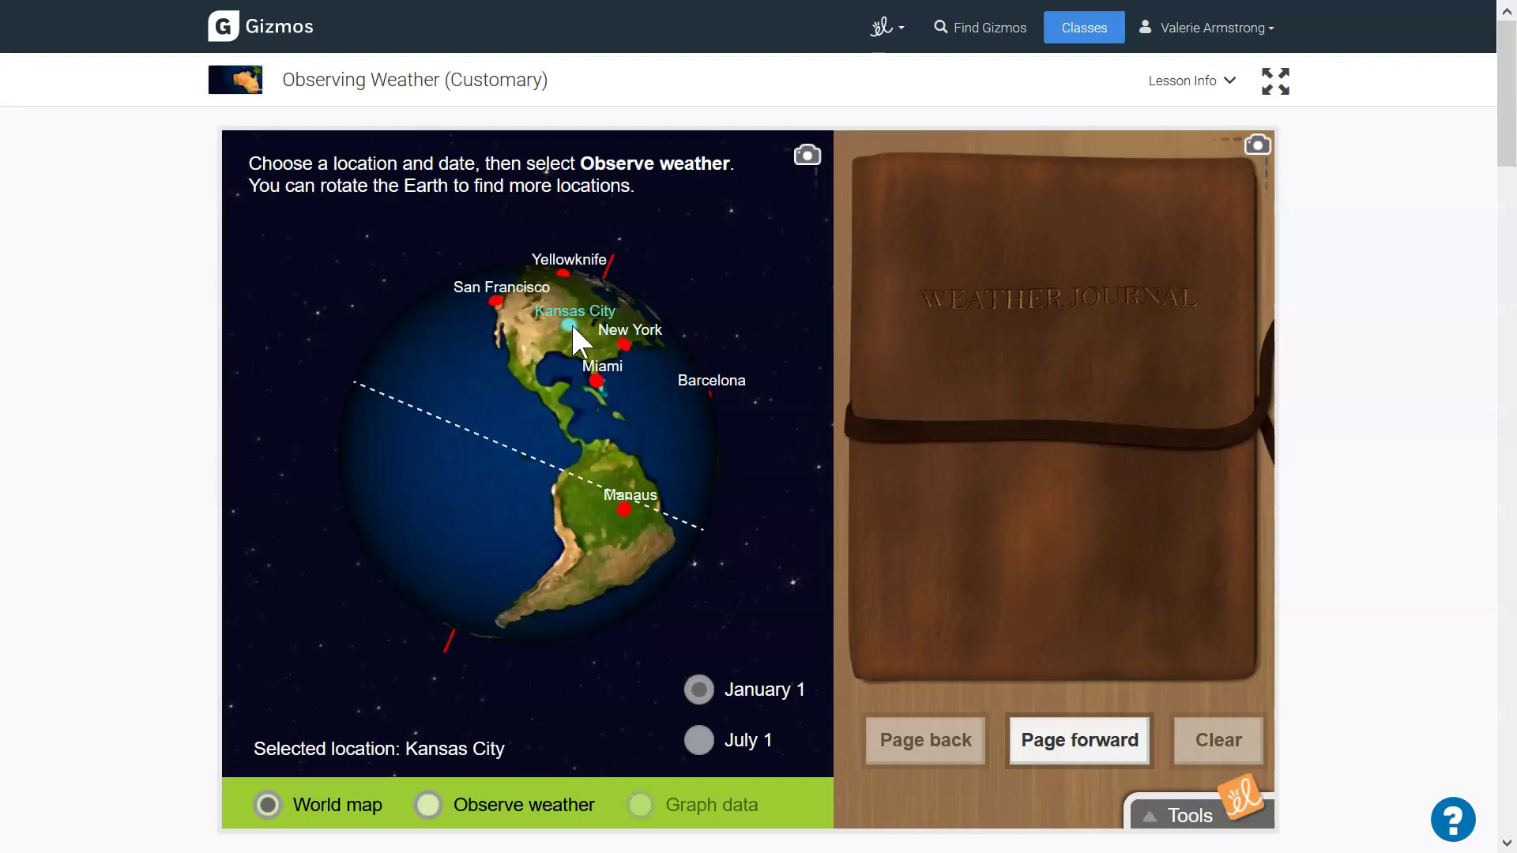
click(597, 380)
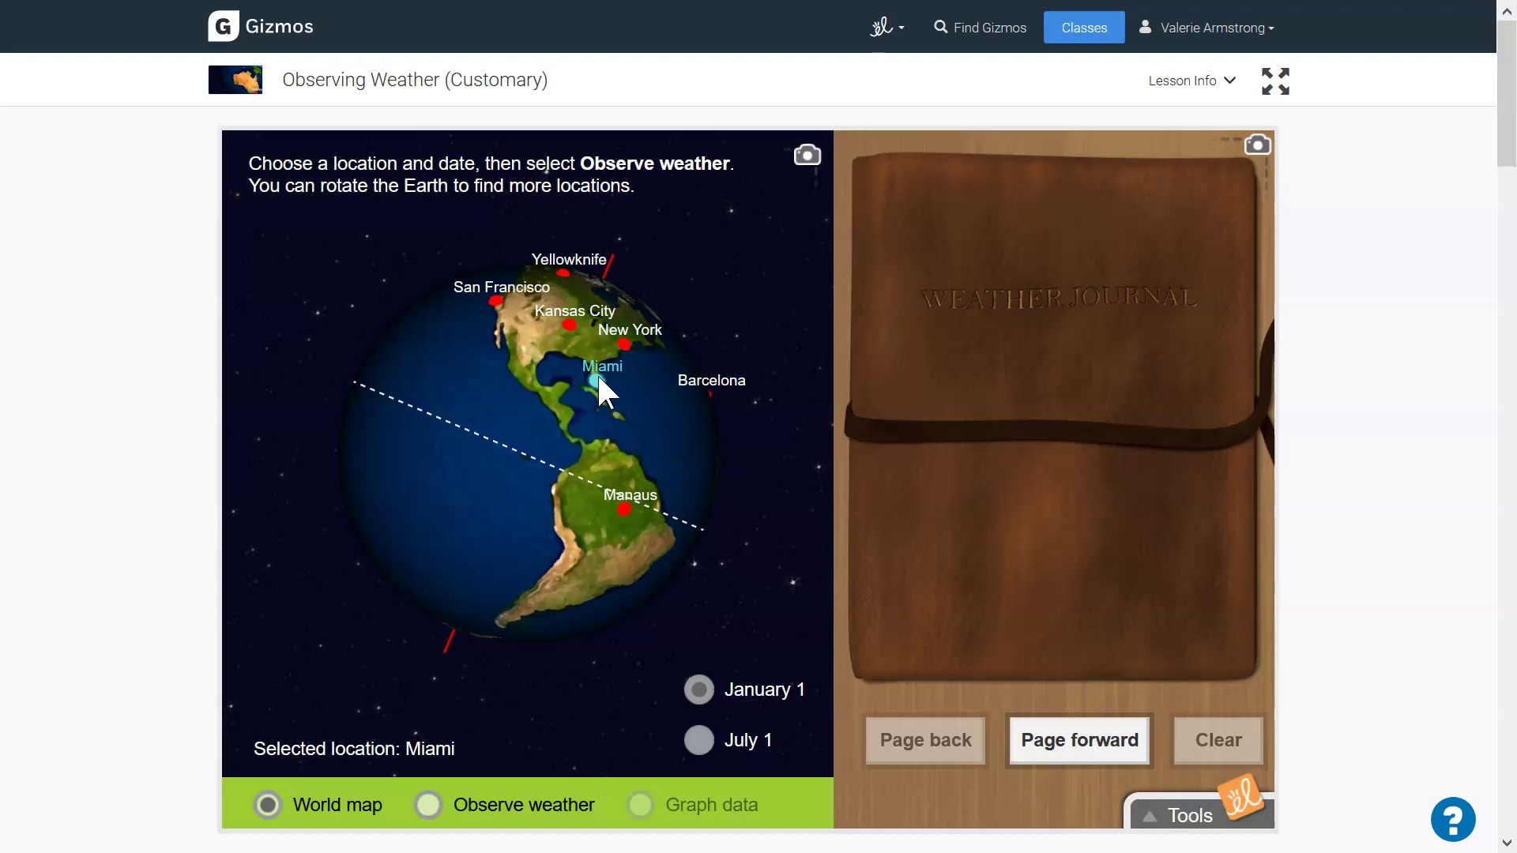
click(747, 741)
click(465, 822)
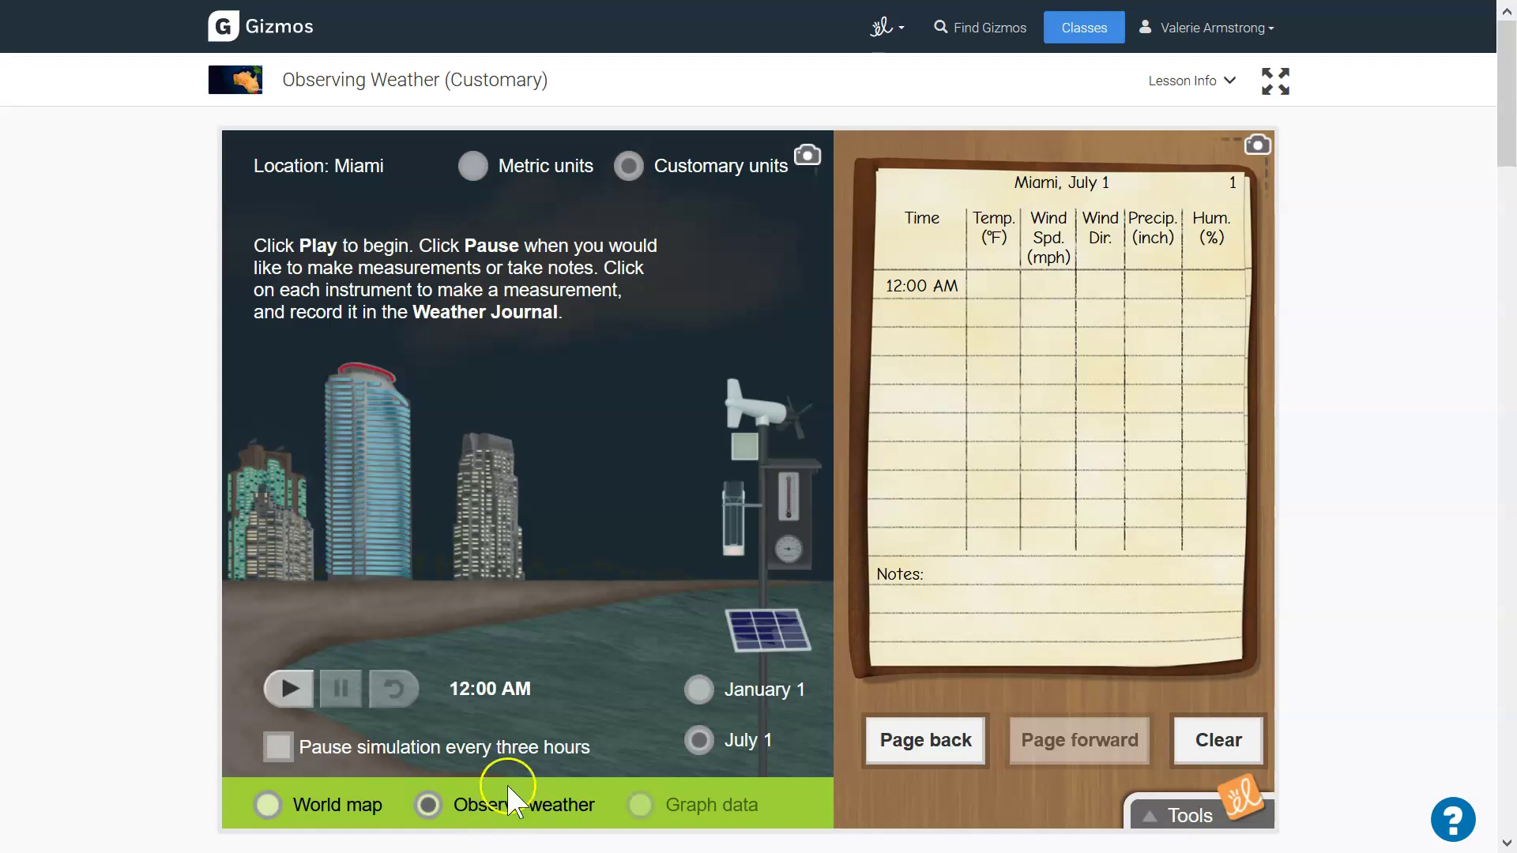
View Miami's 12:00 AM wind, temperature, rain gauge and humidity (about 72%) readings
click(646, 651)
click(764, 421)
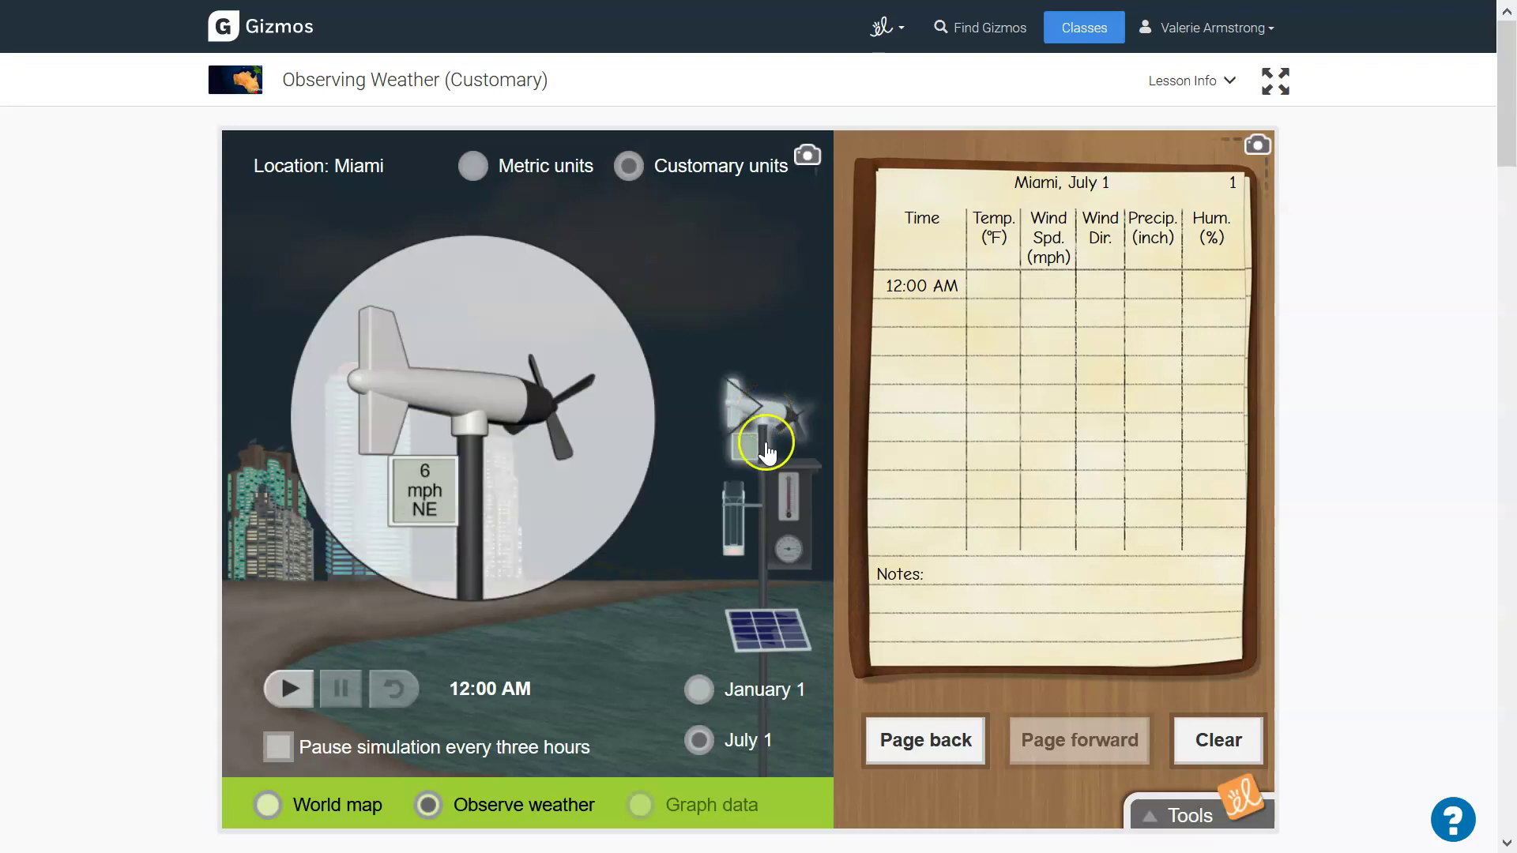
click(788, 512)
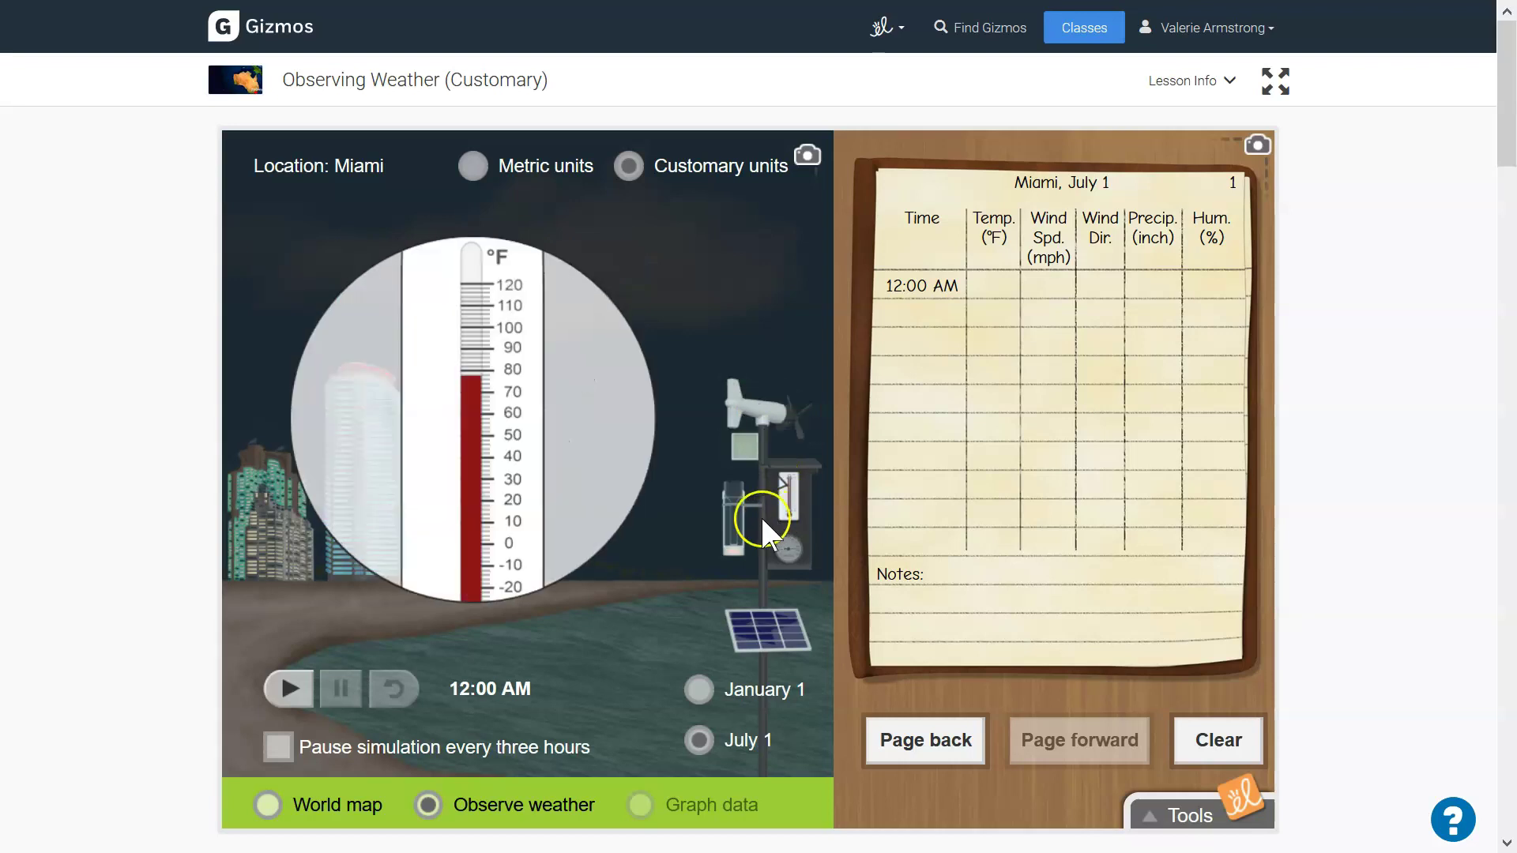
click(742, 528)
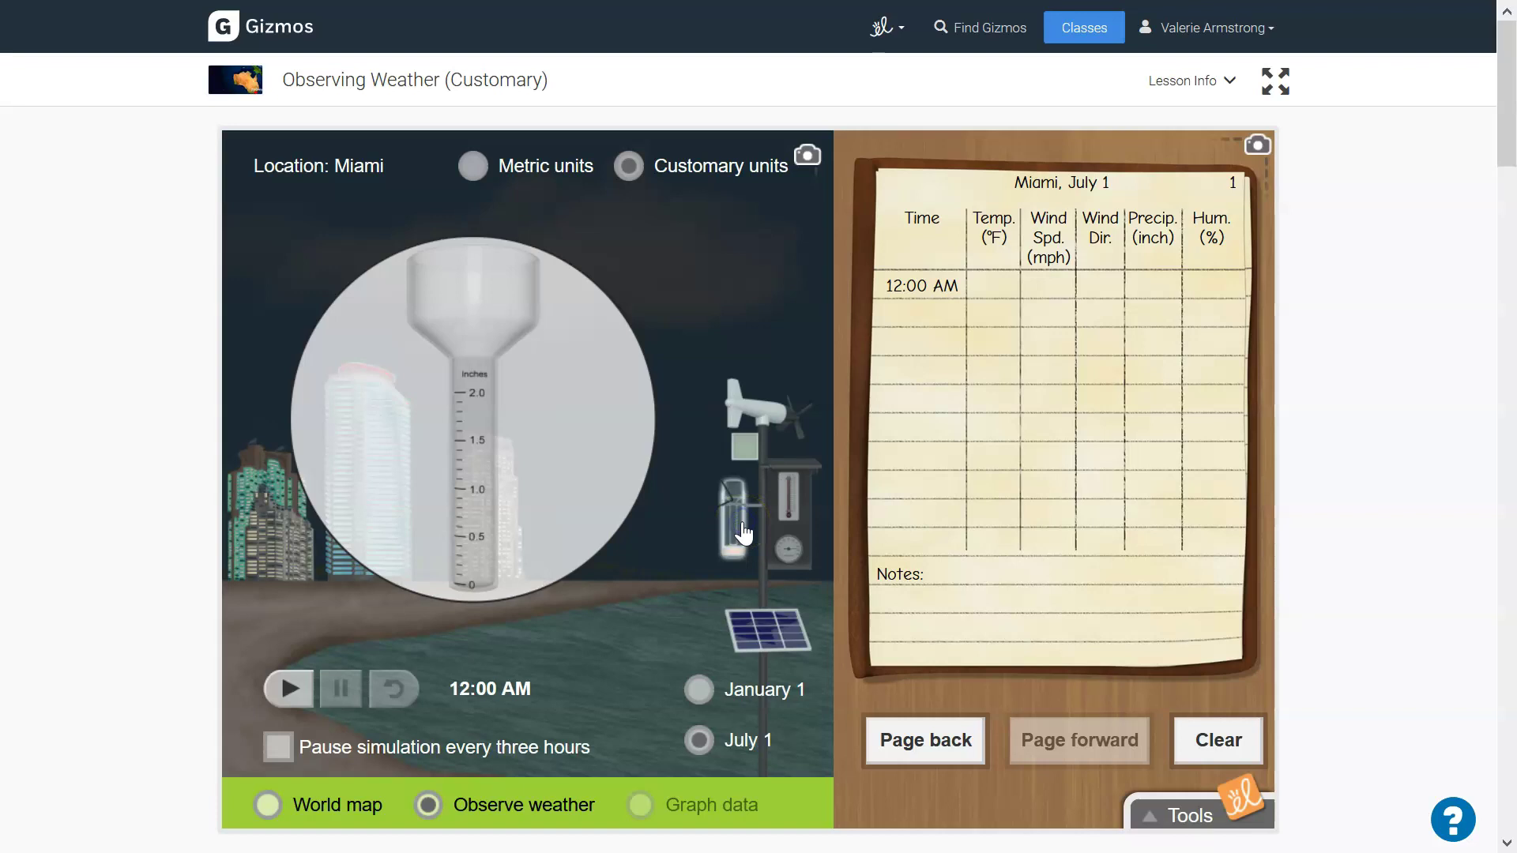
click(788, 553)
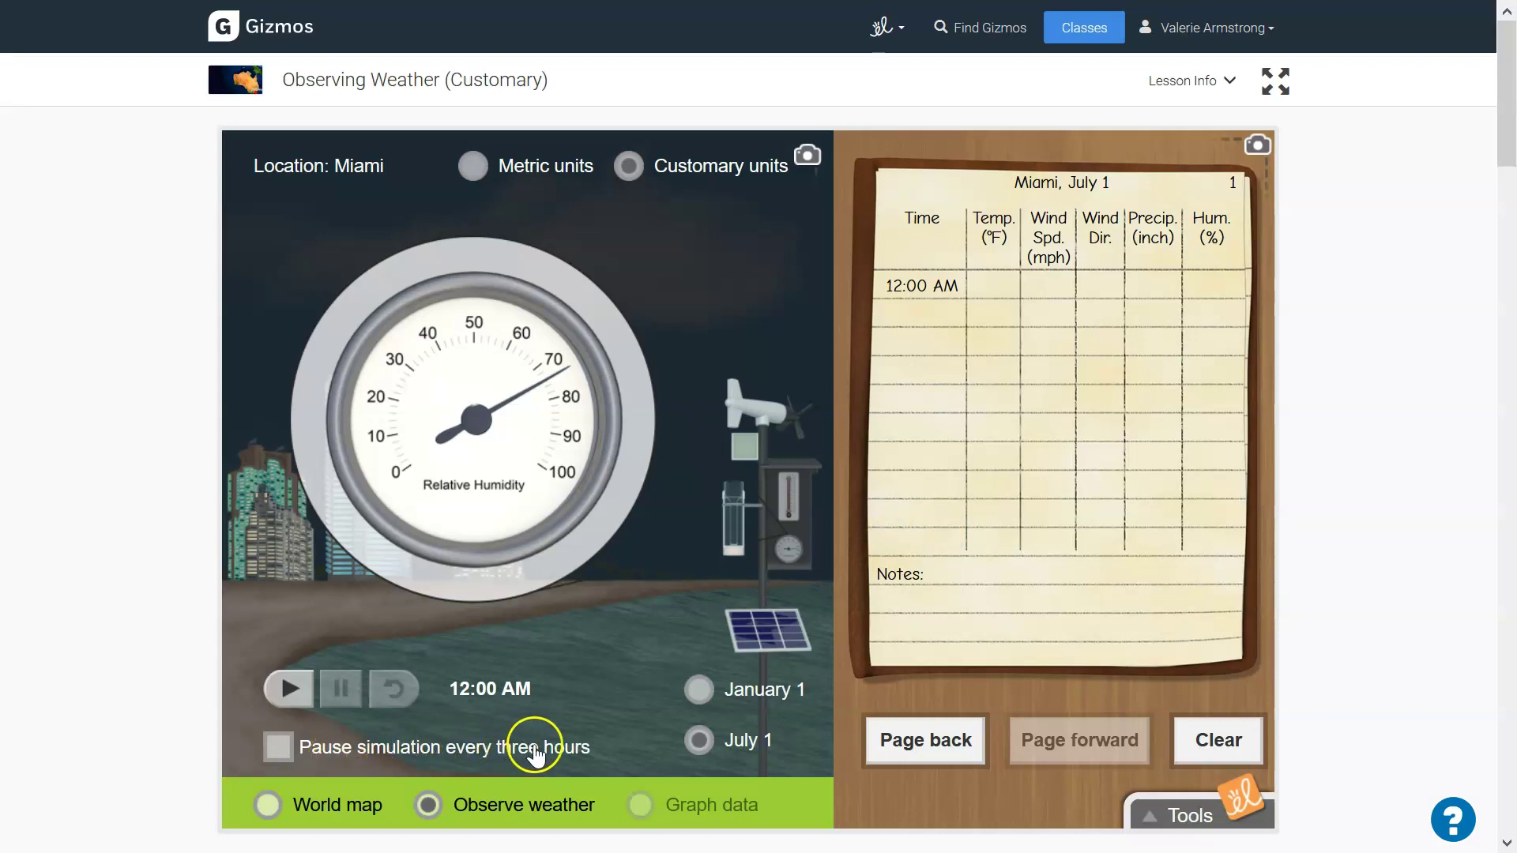
Enable 'Pause simulation every three hours' and reset the simulation to 12:00 AM
click(297, 700)
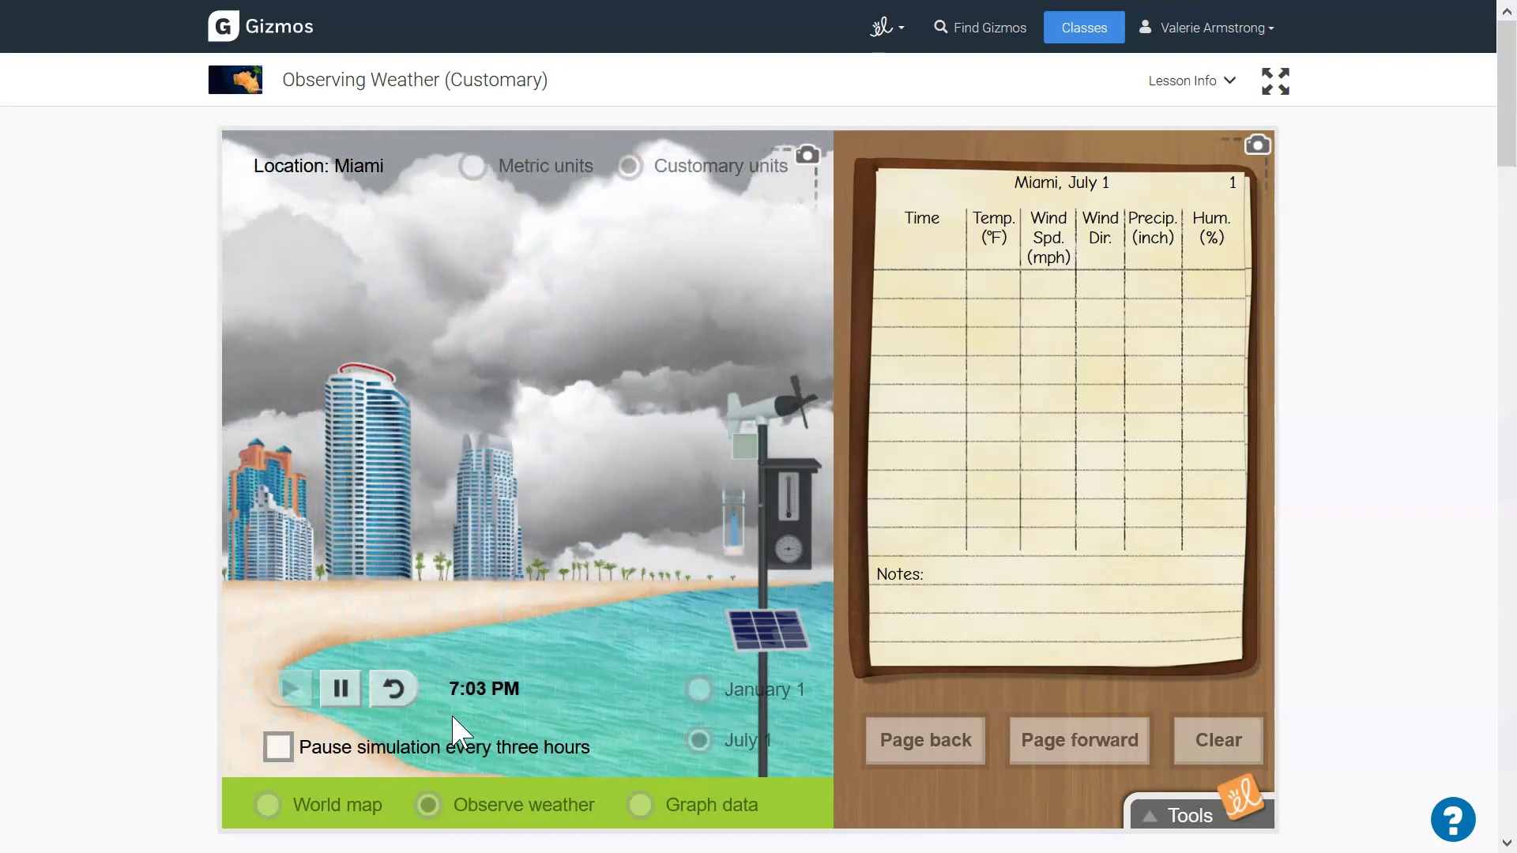
click(390, 690)
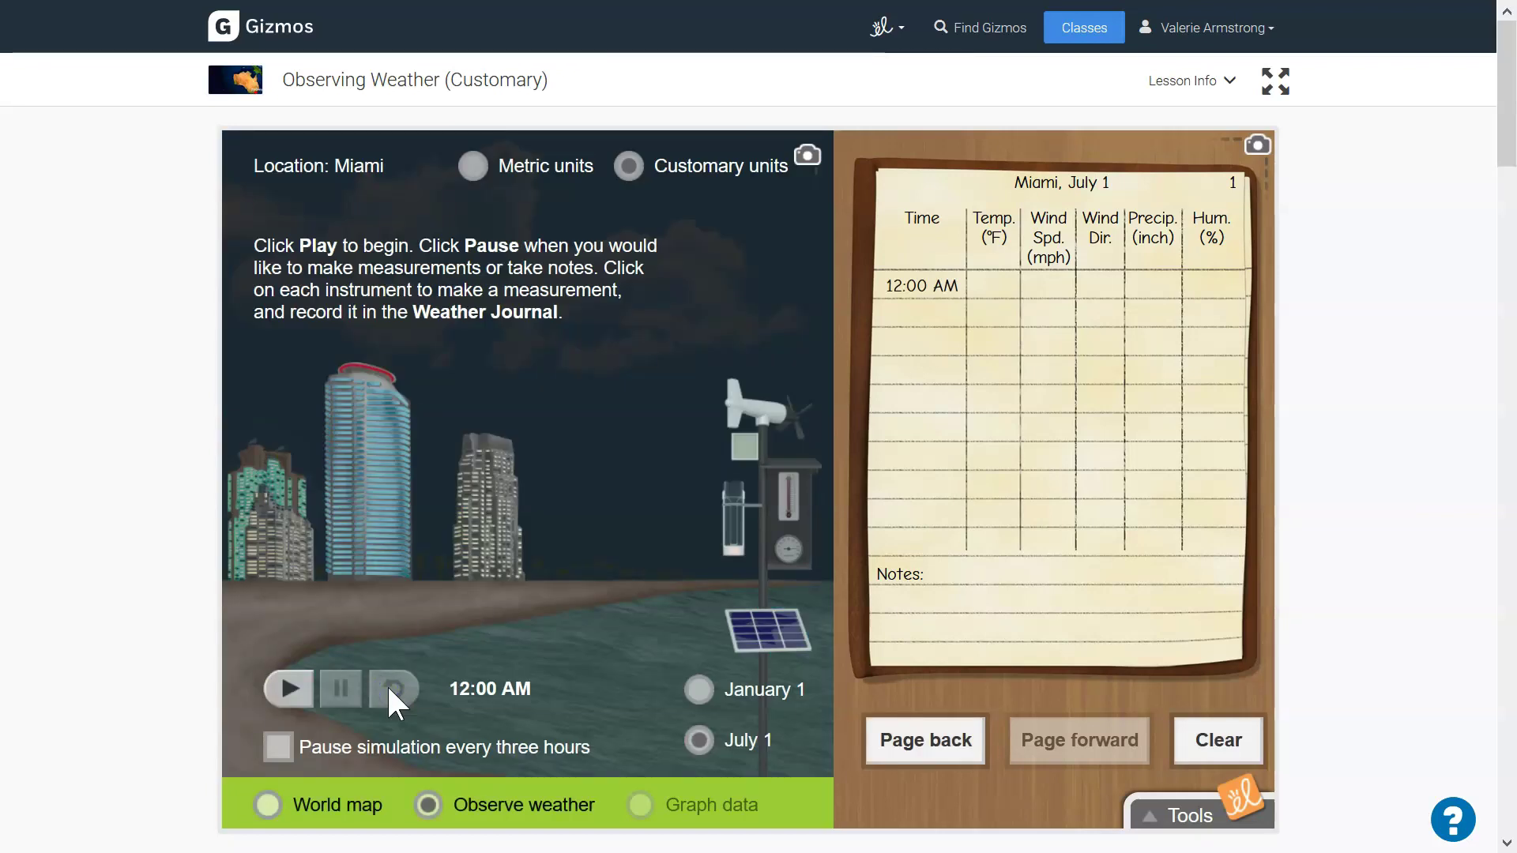
click(279, 749)
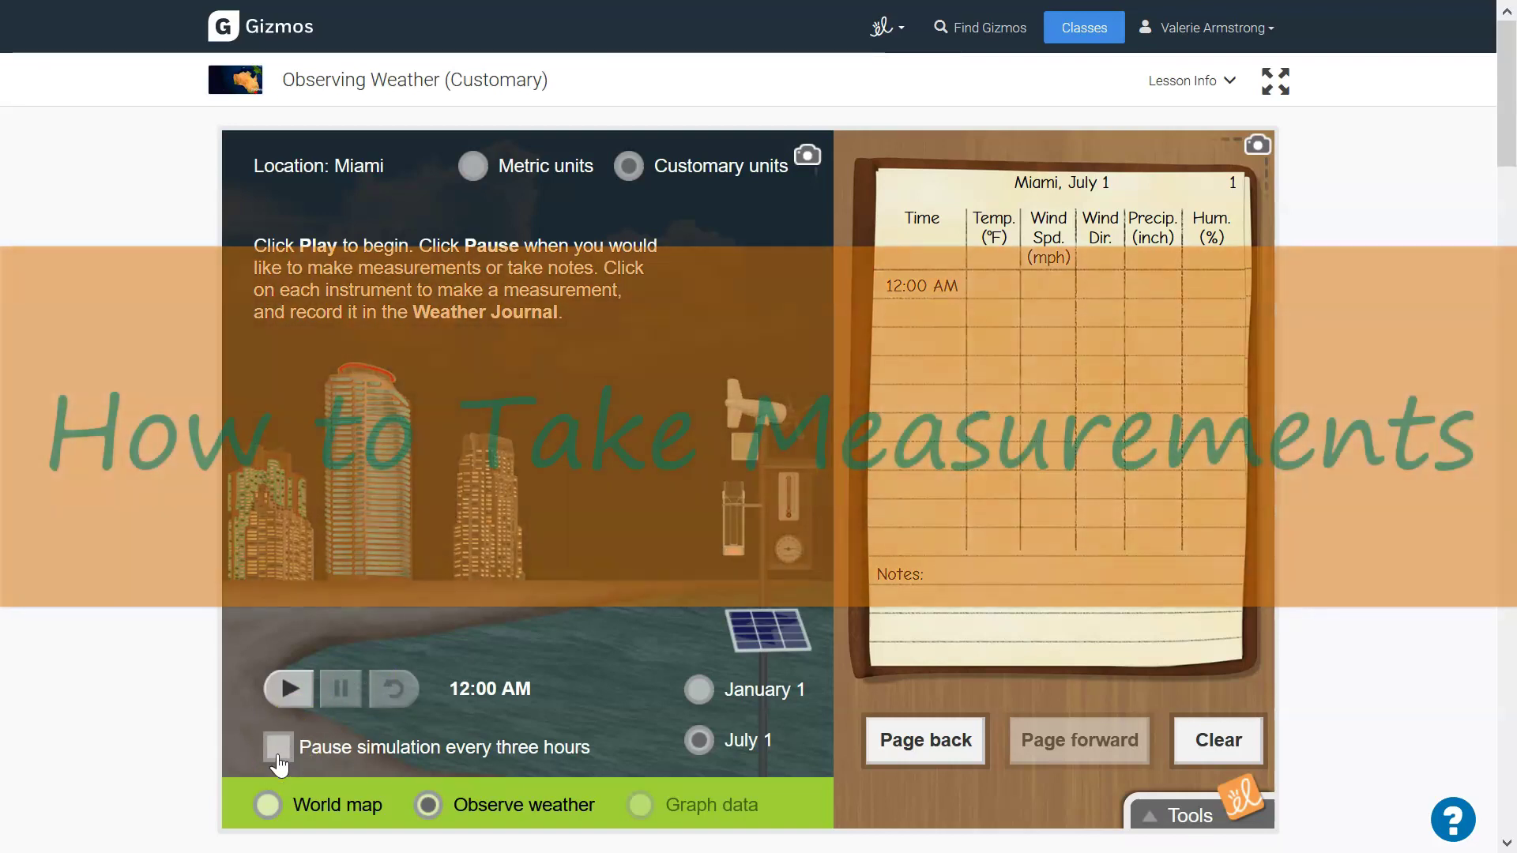
click(277, 749)
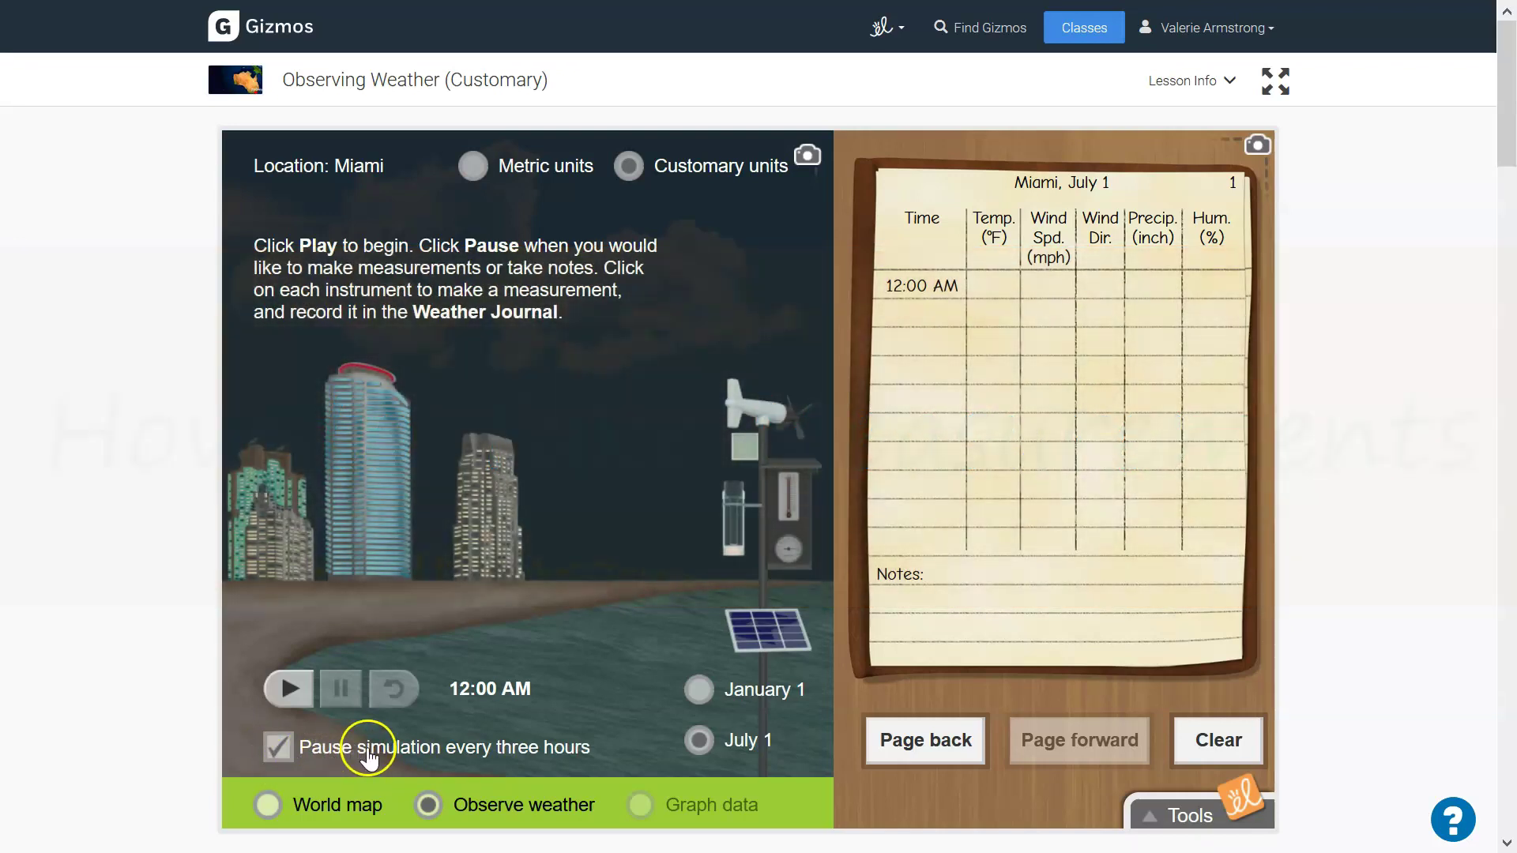
click(368, 755)
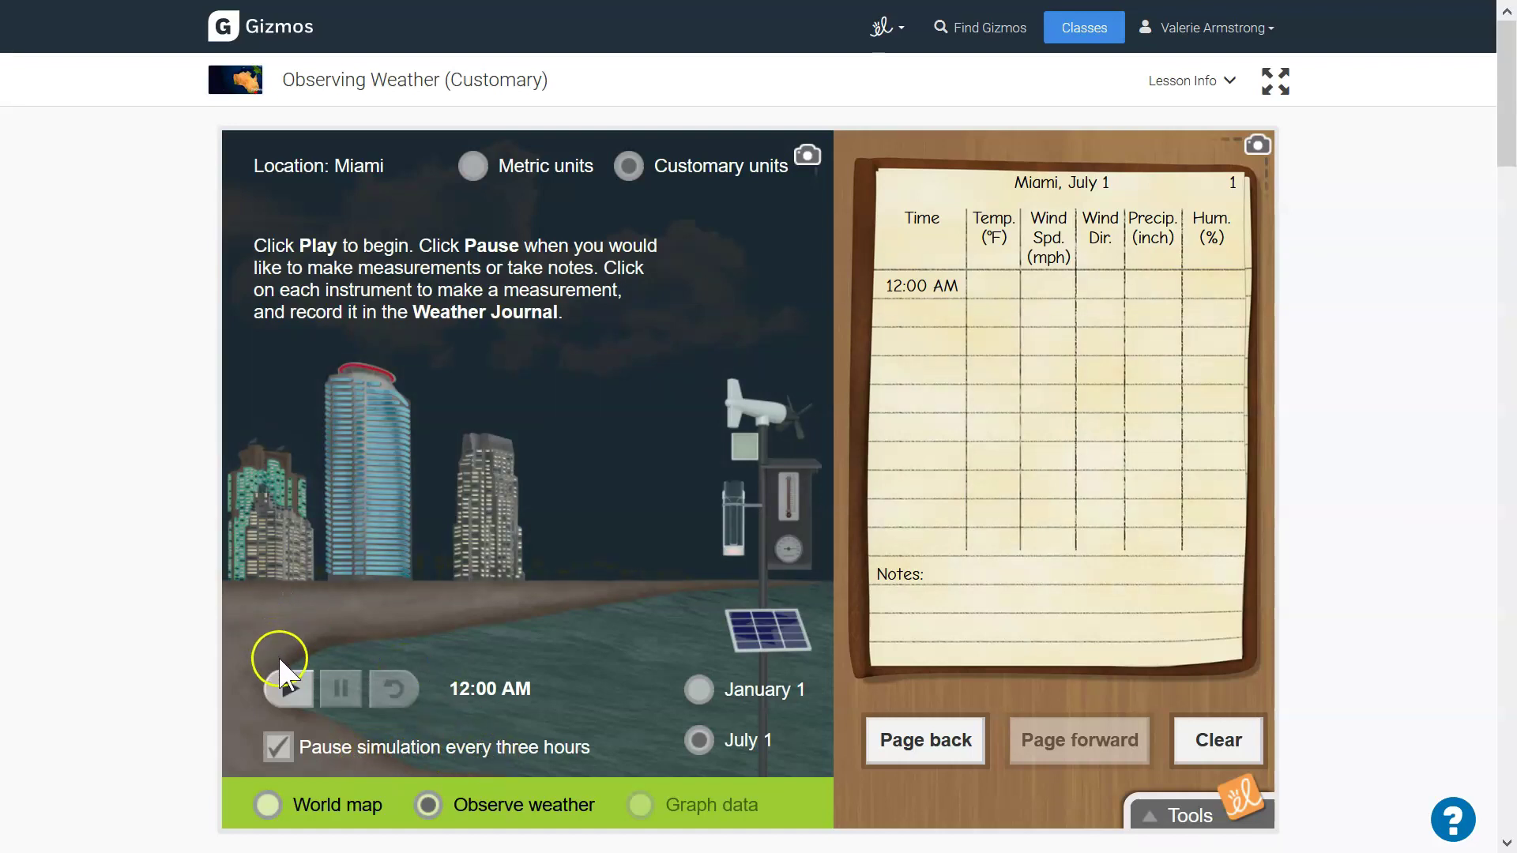
click(293, 689)
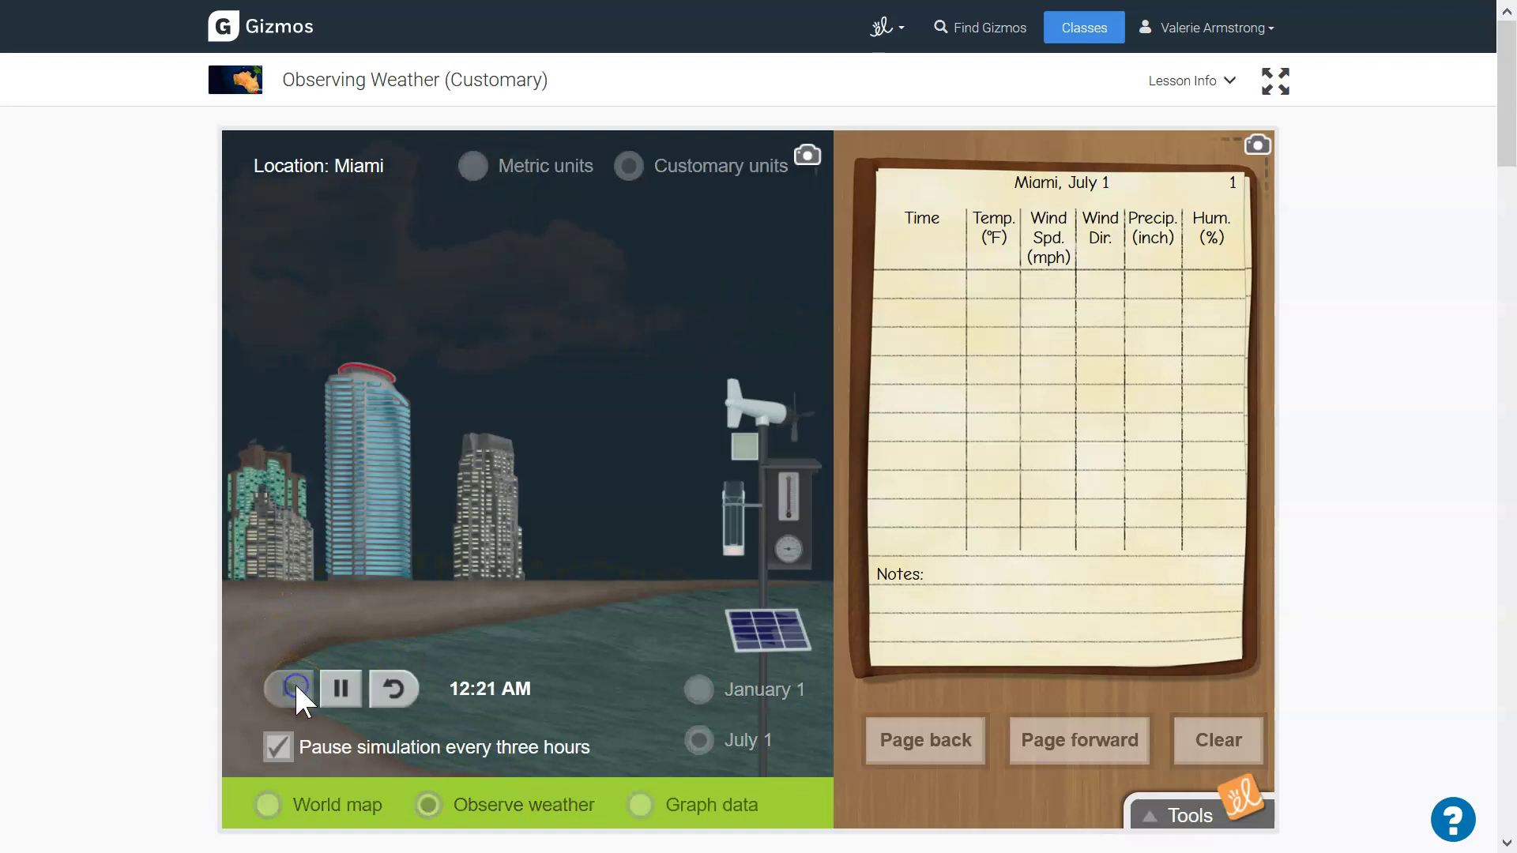
click(336, 692)
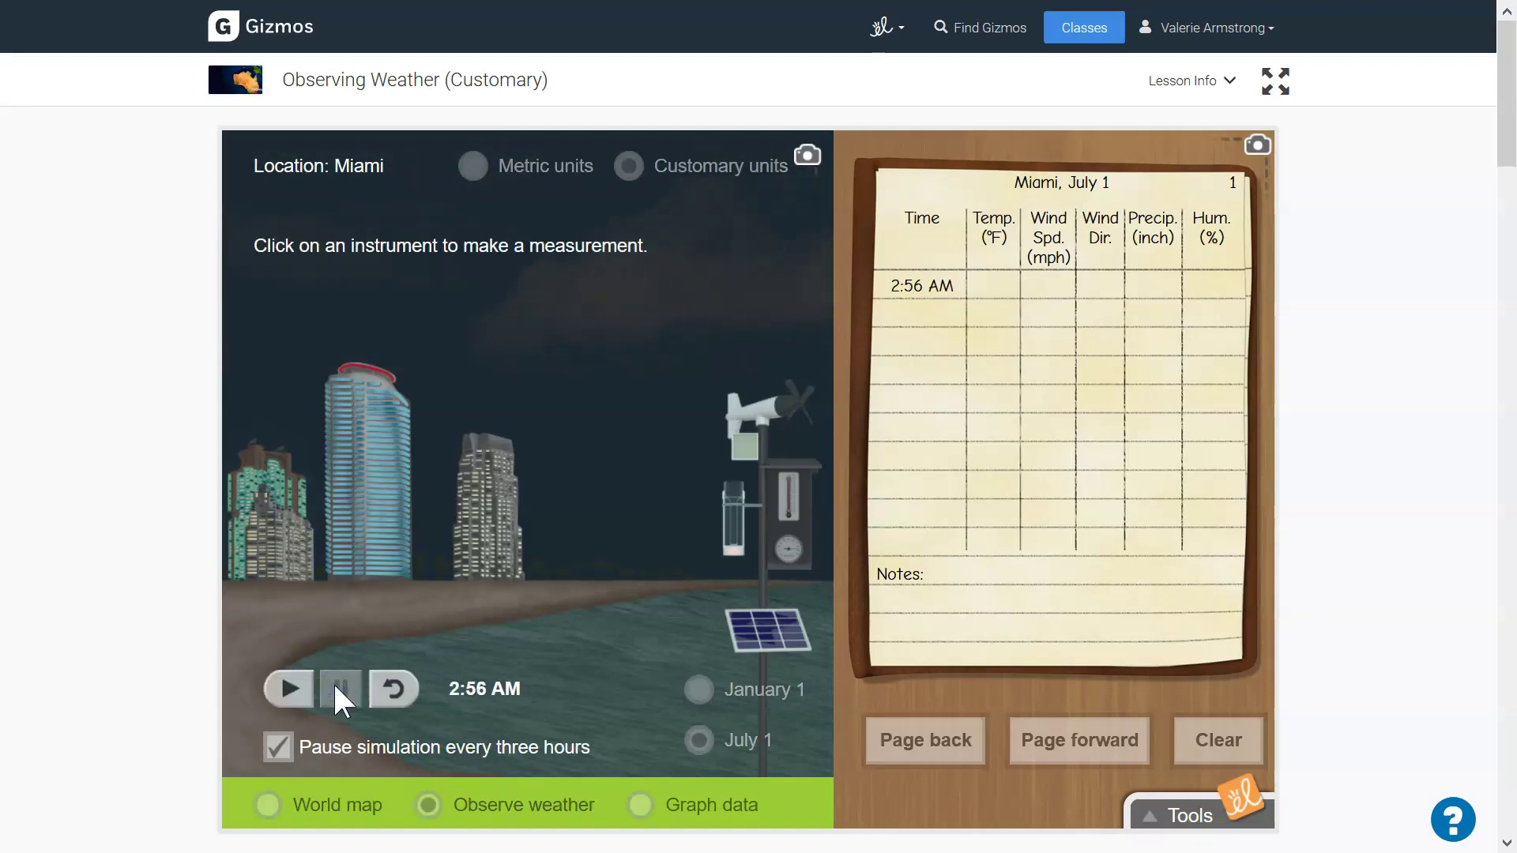
click(403, 686)
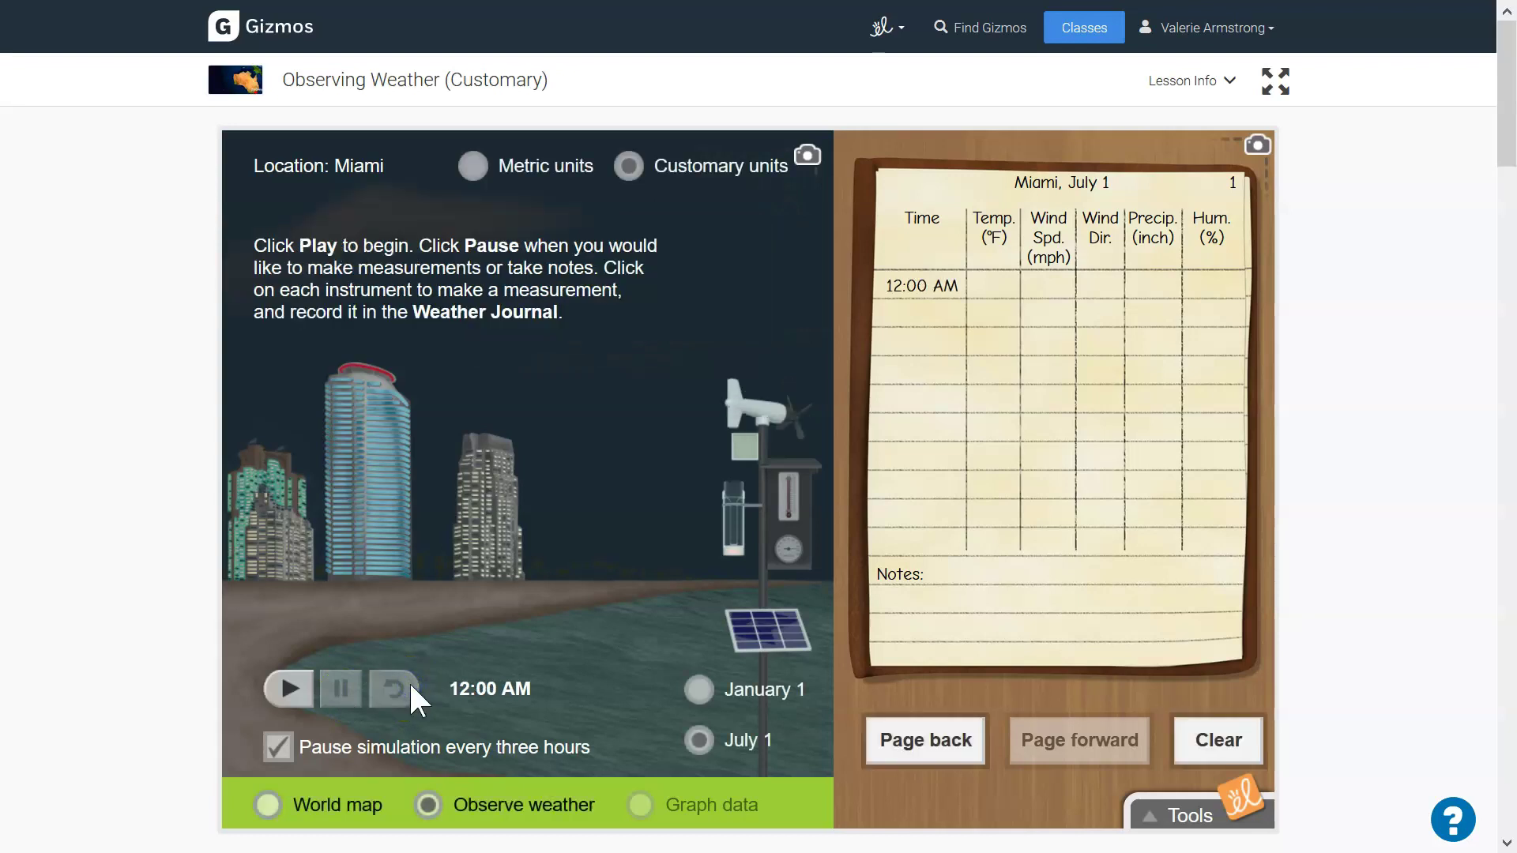
Read the thermometer and enter 77 °F as the 12:00 AM temperature
click(791, 511)
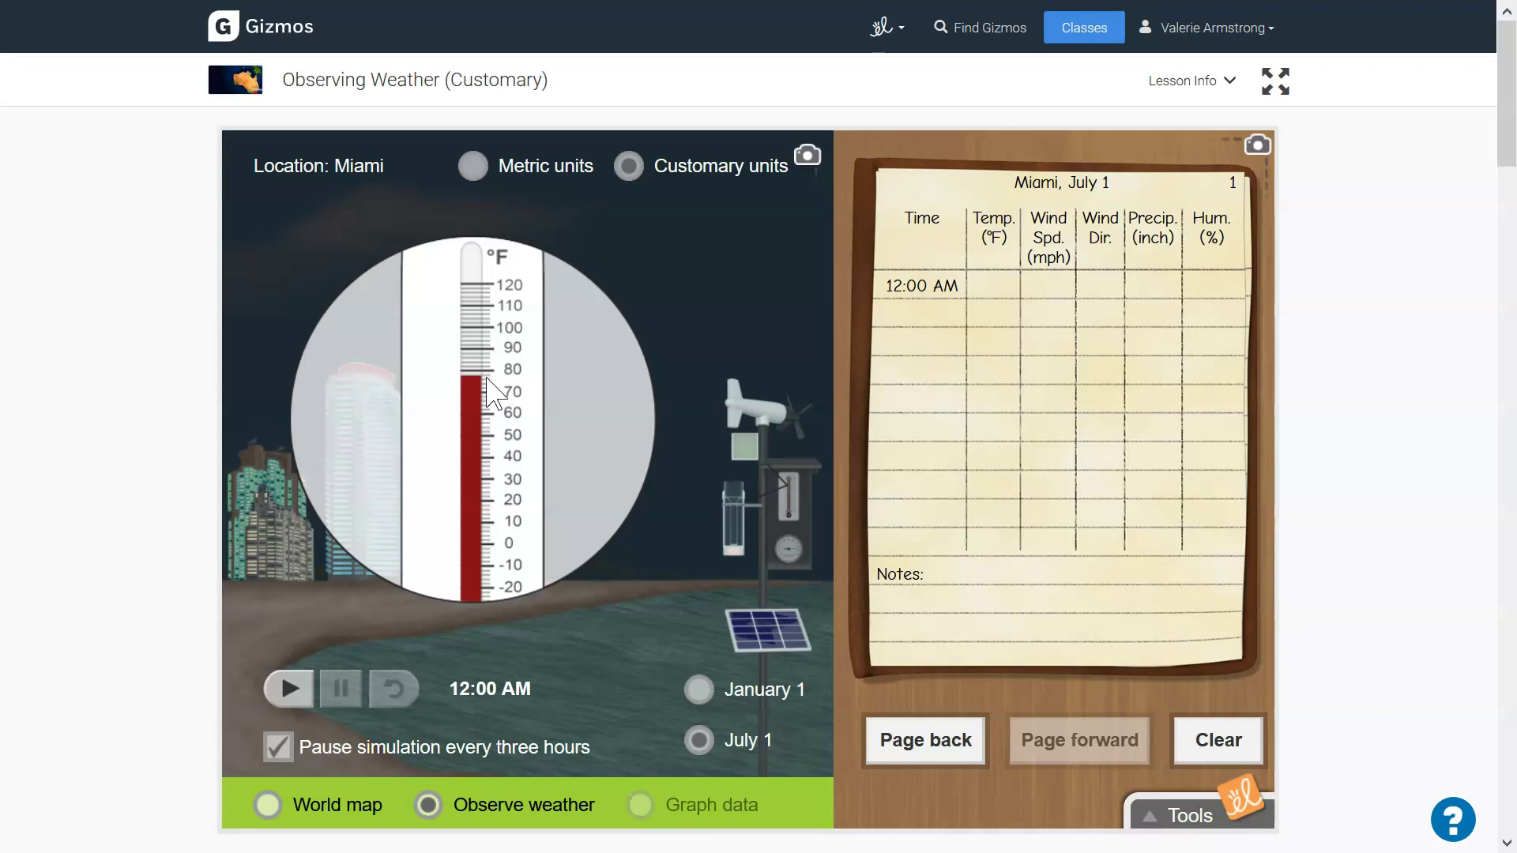
click(1005, 283)
Read the anemometer and log 6 mph wind from NE for 12:00 AM
click(771, 427)
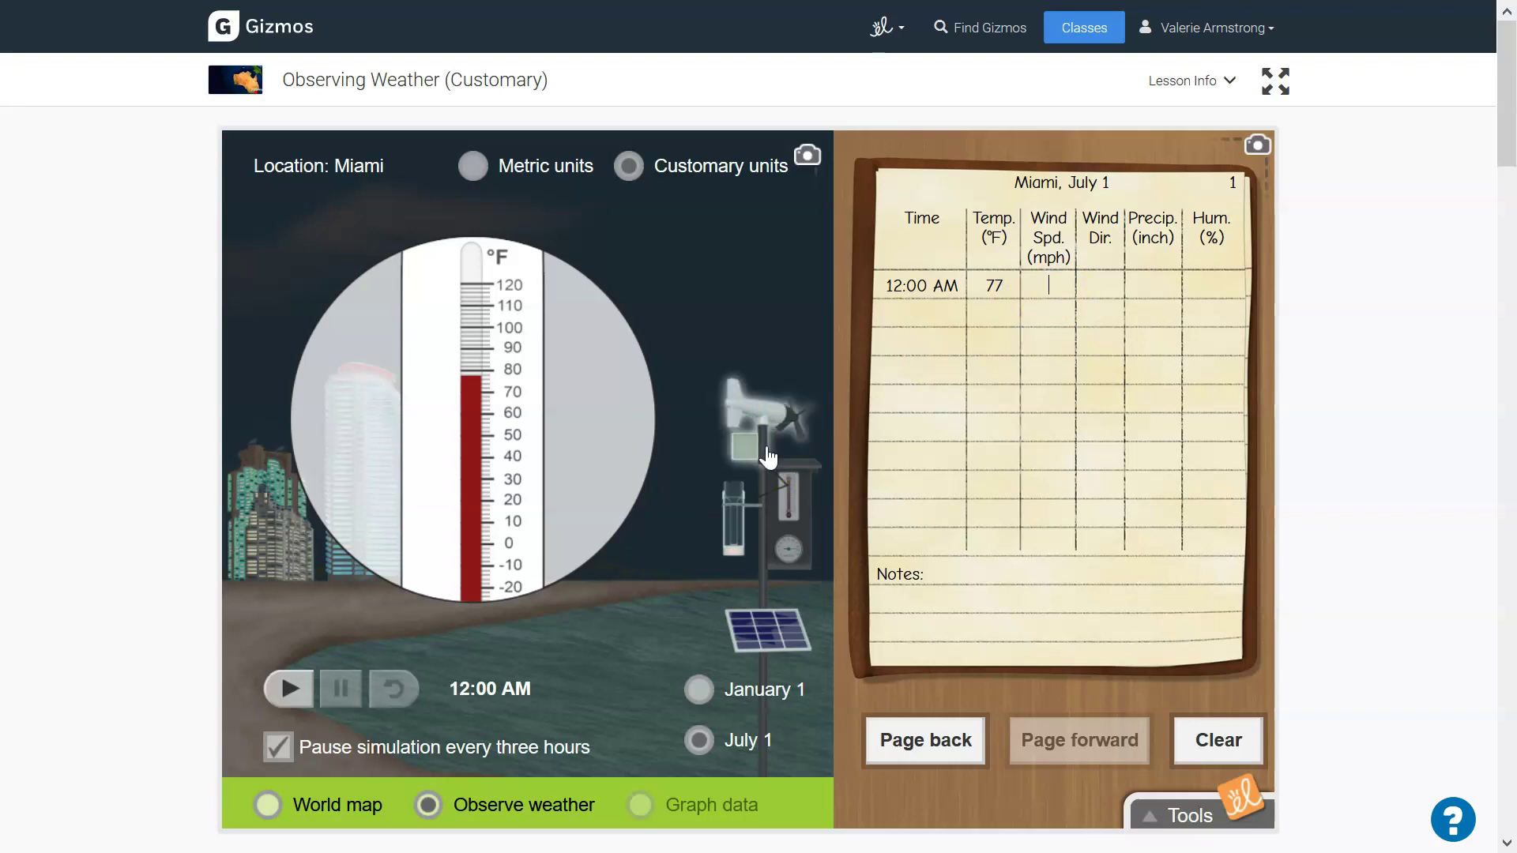
click(771, 433)
click(526, 456)
click(786, 463)
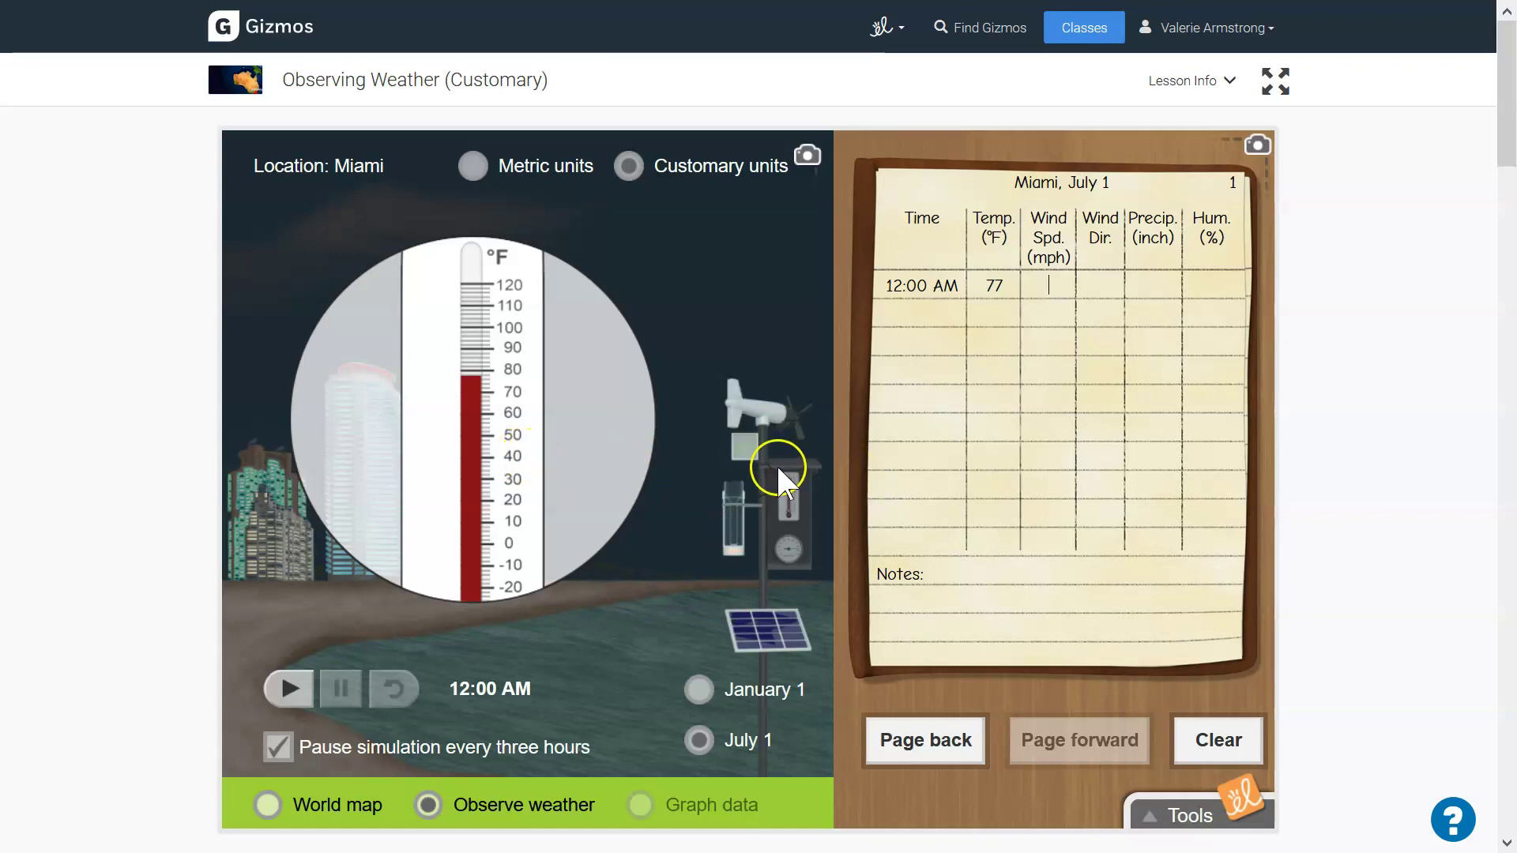
click(790, 421)
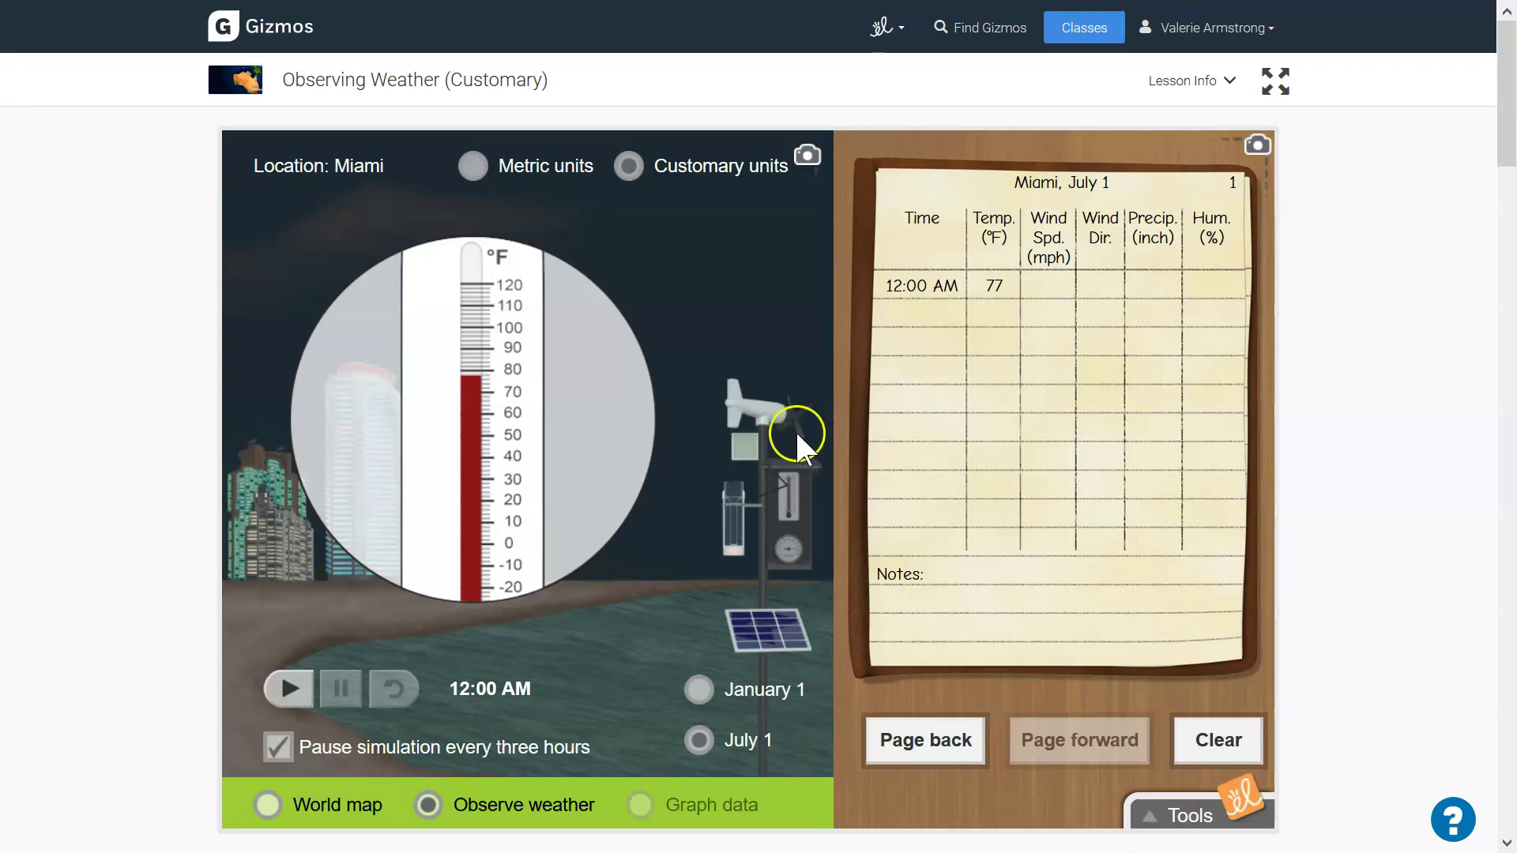
click(765, 439)
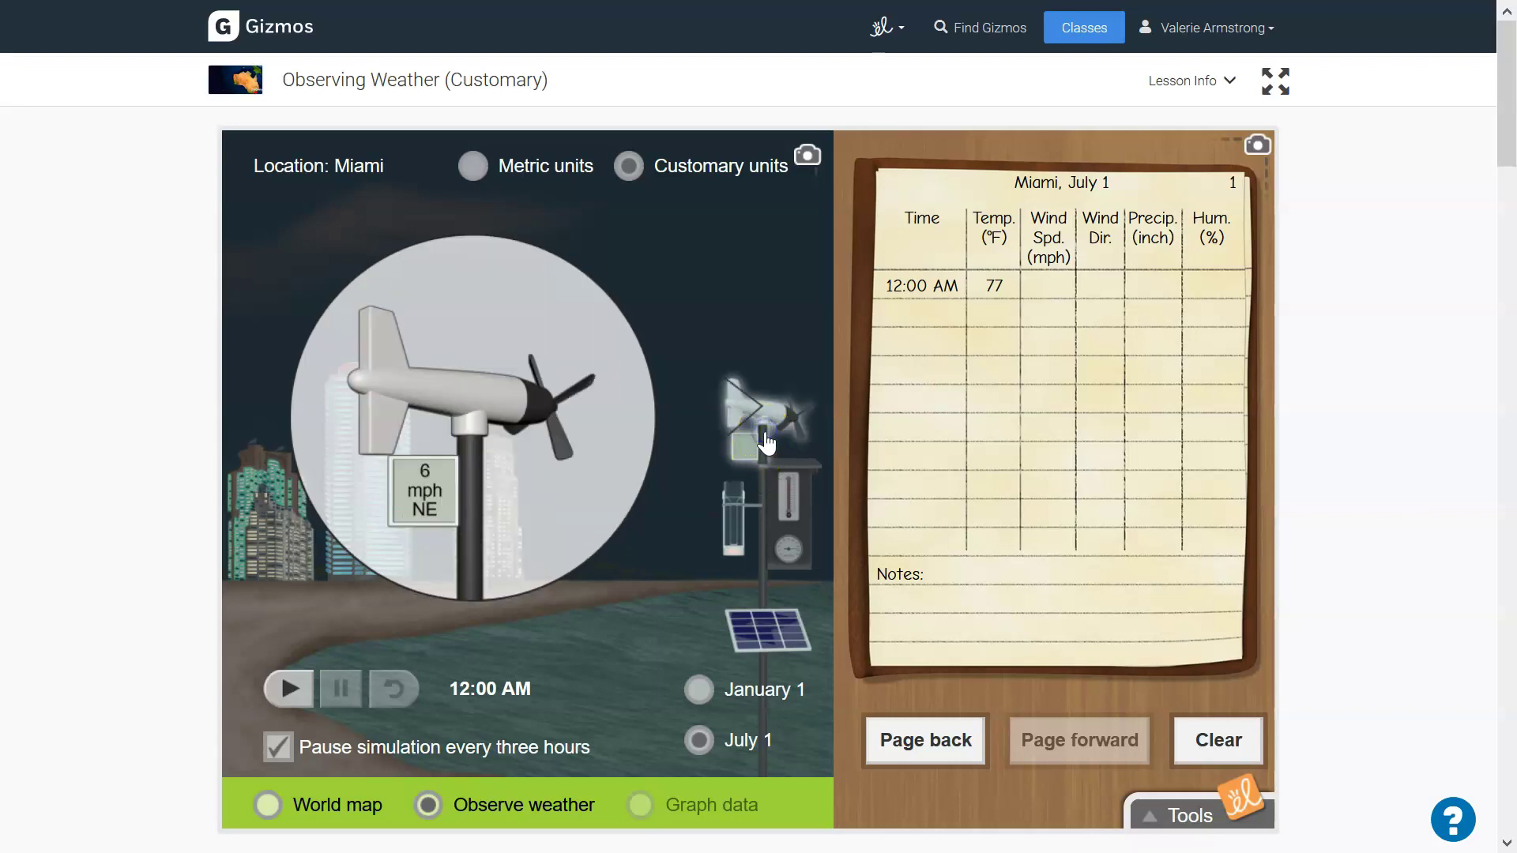
click(348, 553)
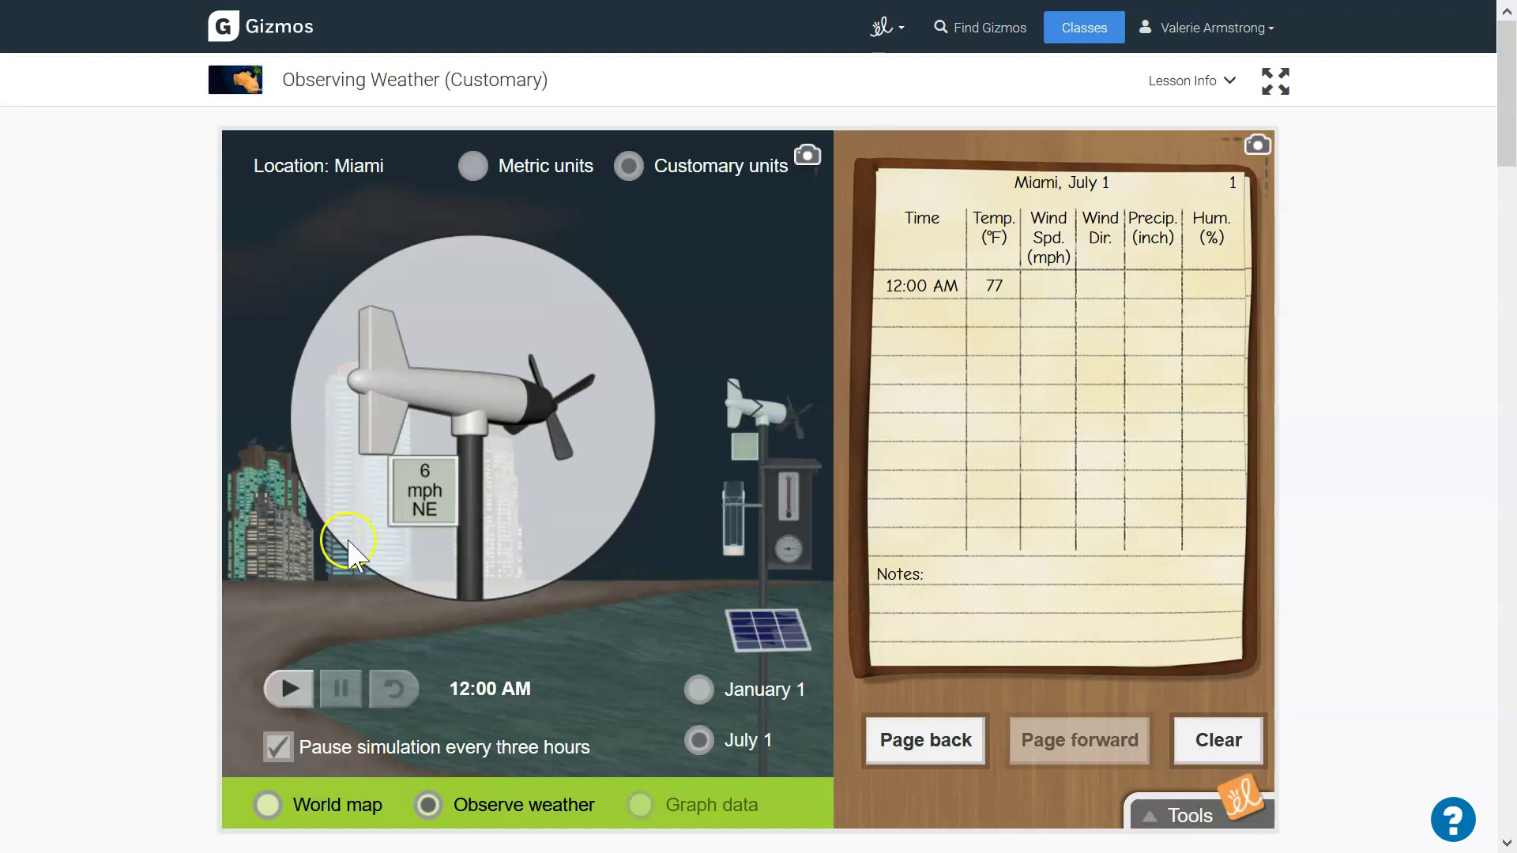
click(433, 514)
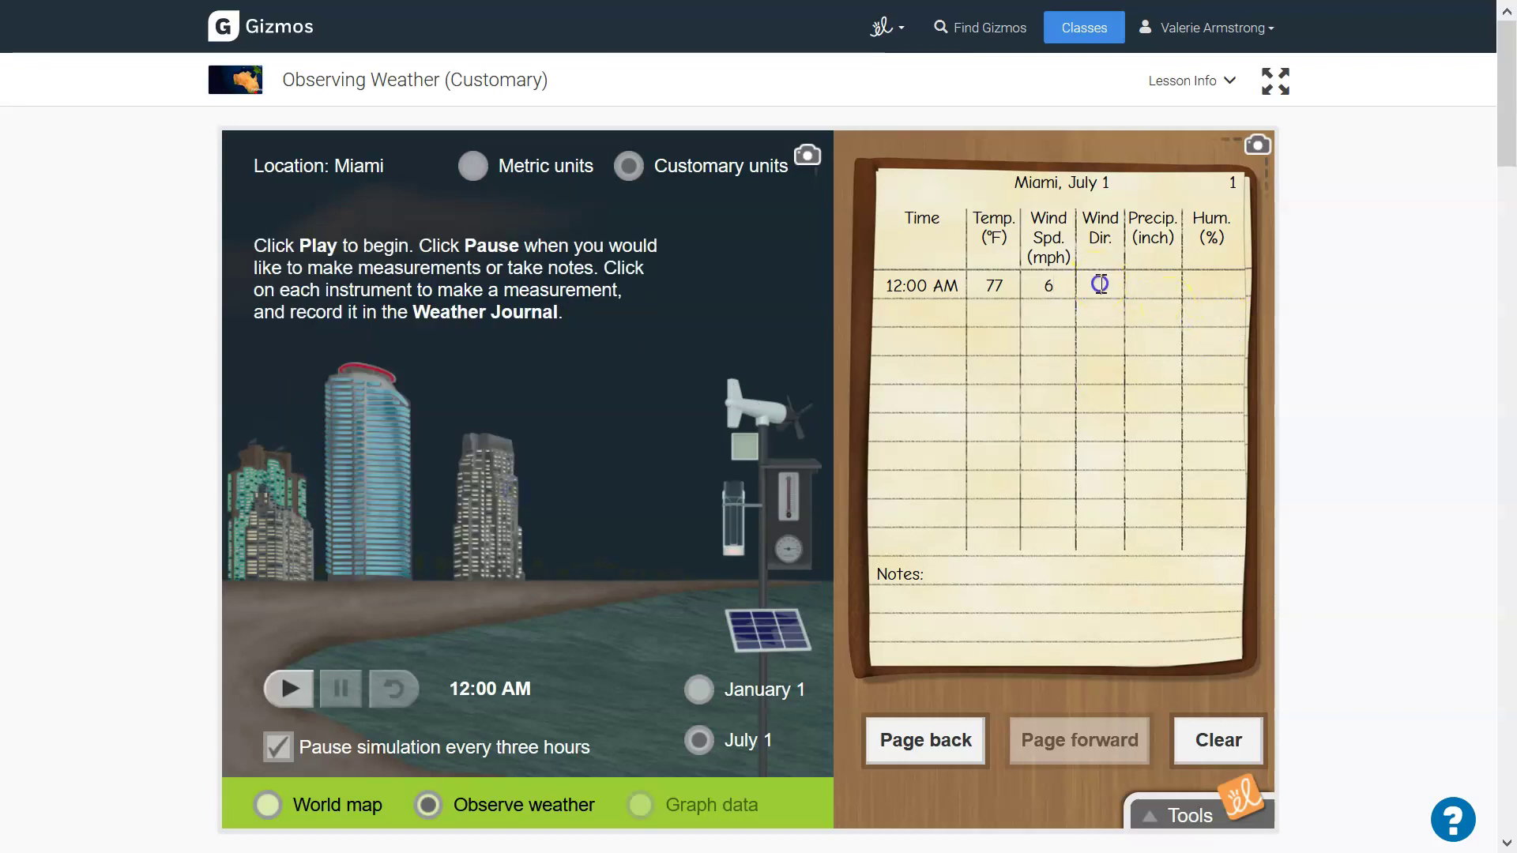
text(NE)
Check the rain gauge and humidity dial, entering 0 inches and 74% humidity for 12:00 AM
click(737, 534)
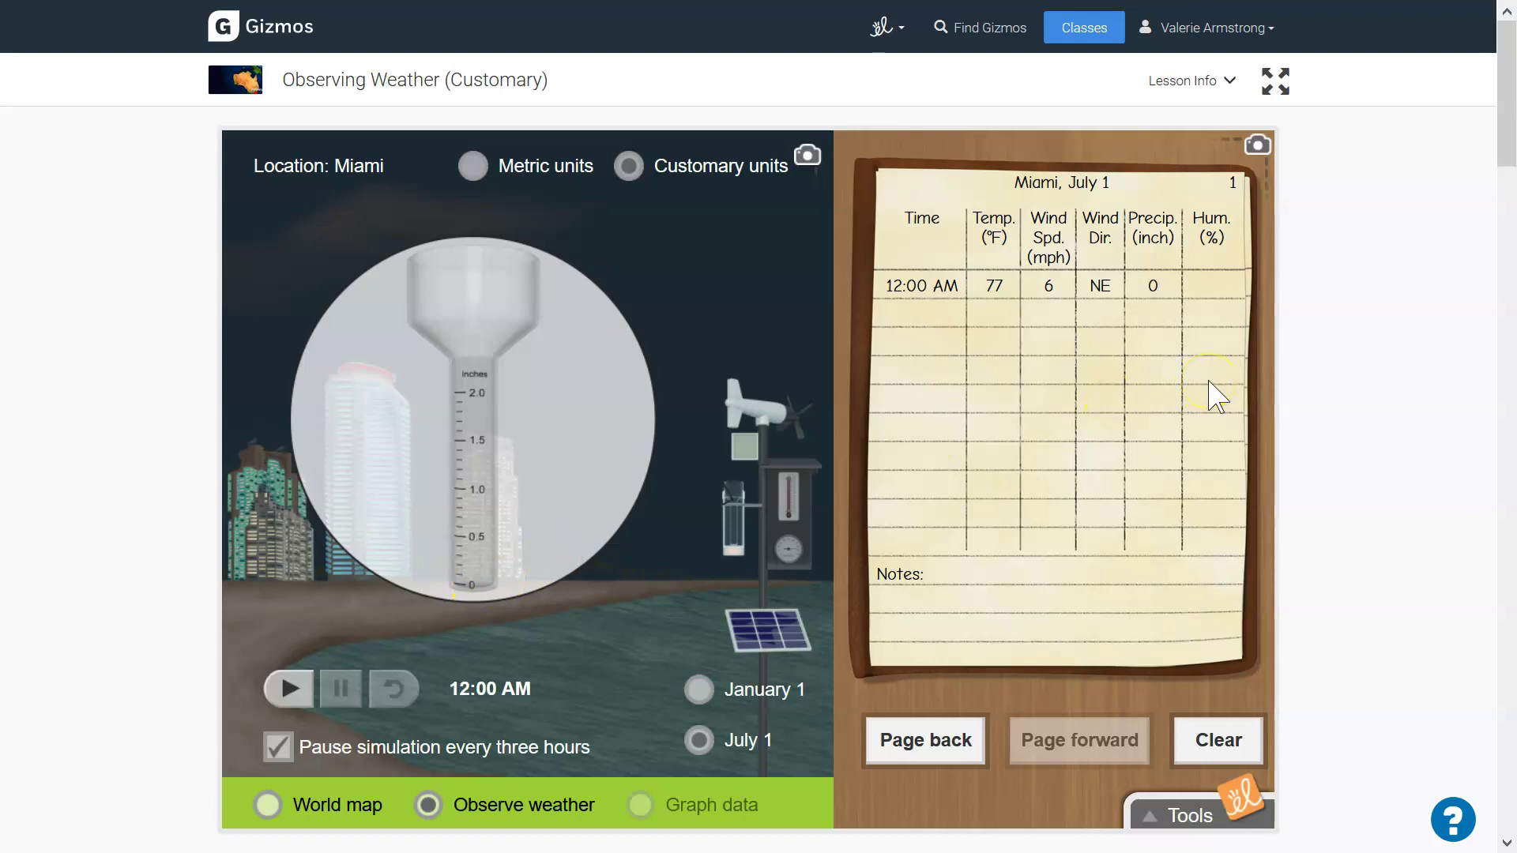
click(1231, 285)
click(779, 588)
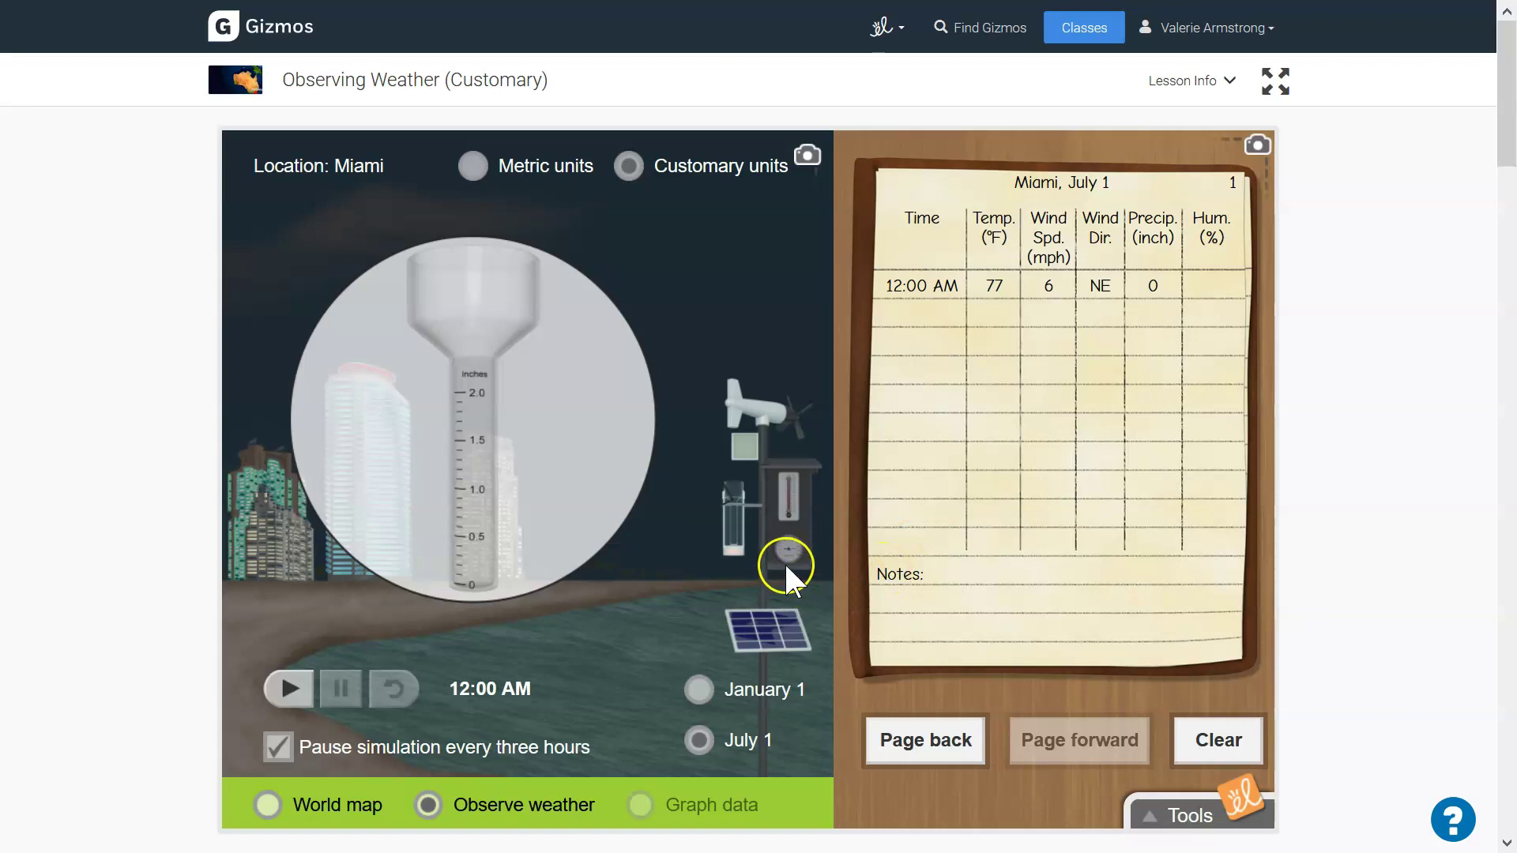
click(791, 557)
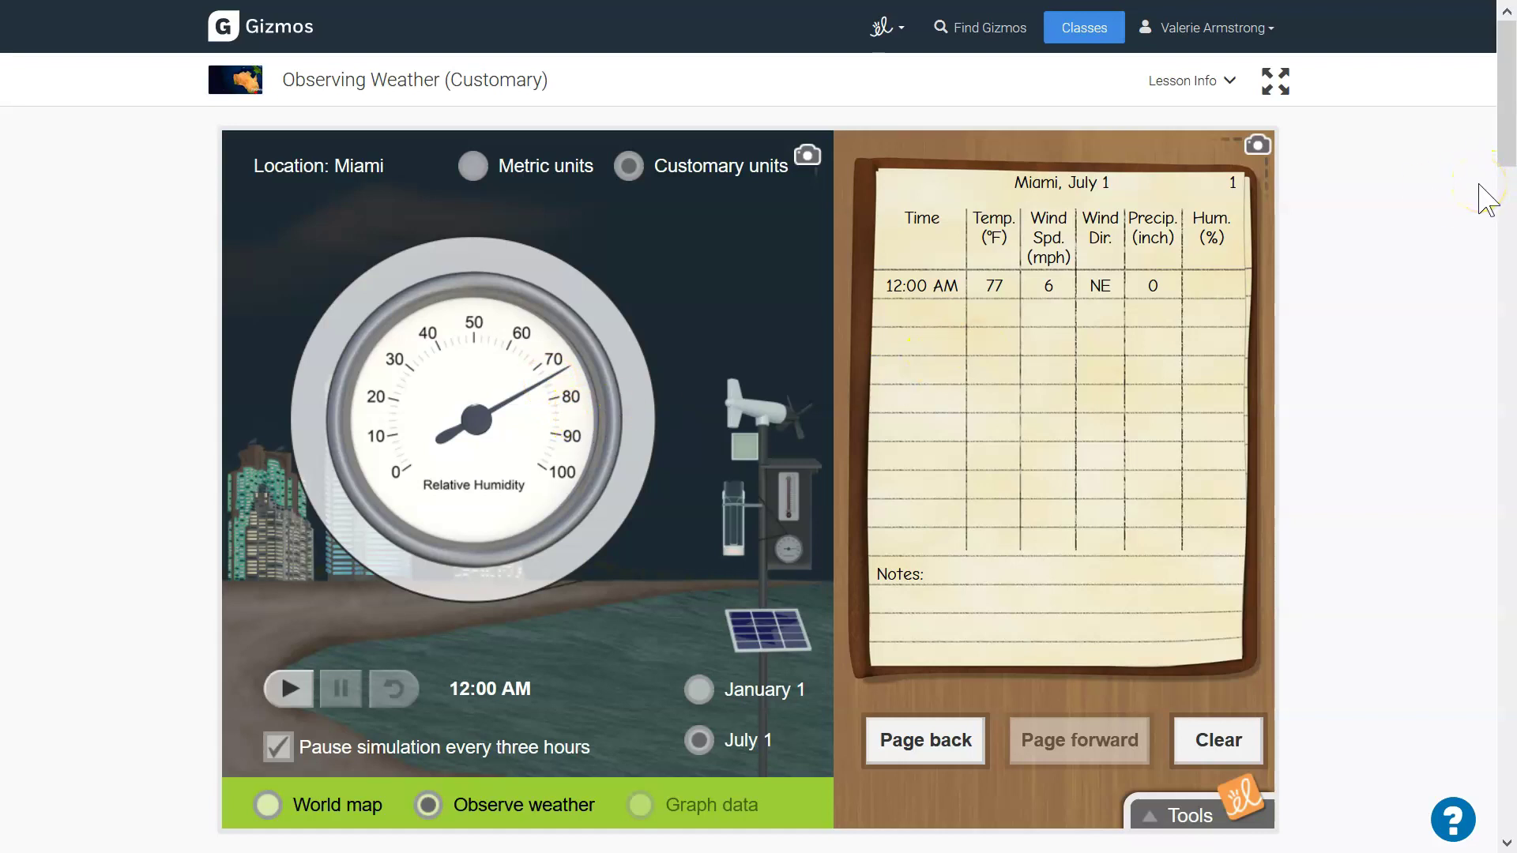
text(4)
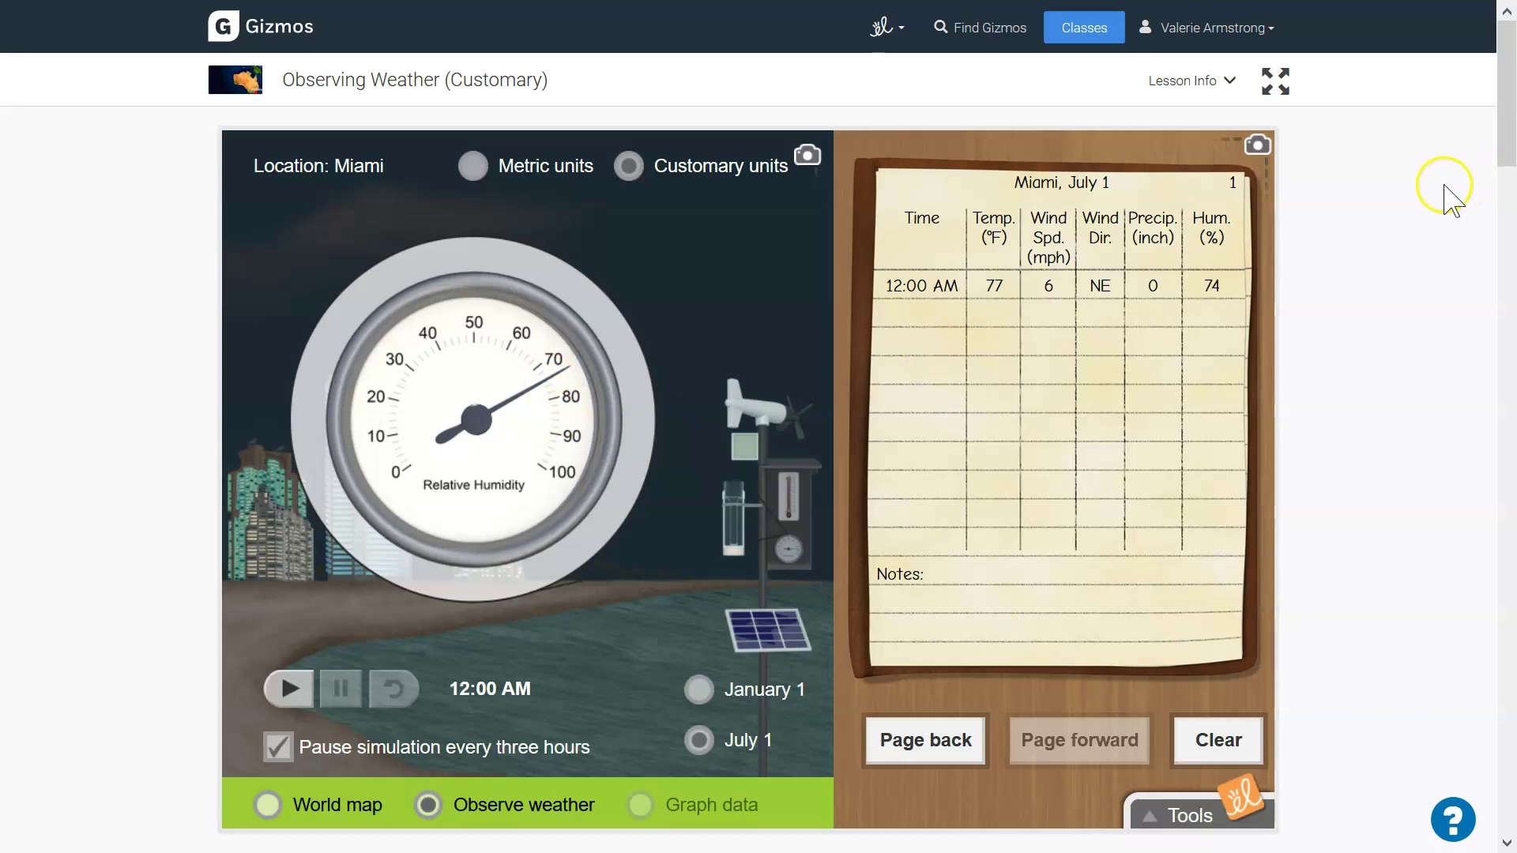
Run to 3:00 AM and record a 76 °F temperature and 0 mph wind
click(292, 689)
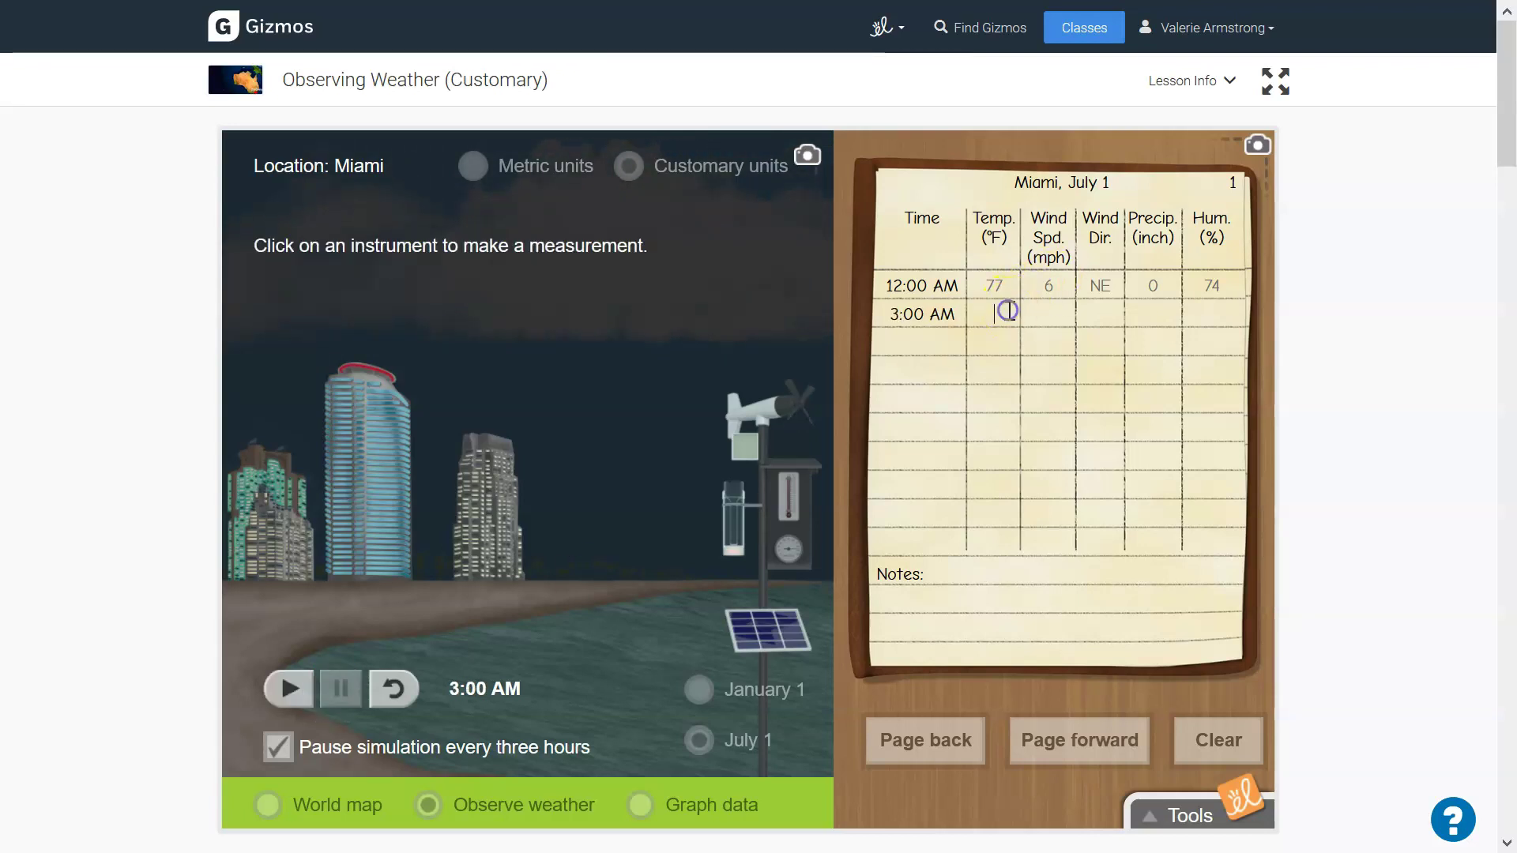
click(786, 498)
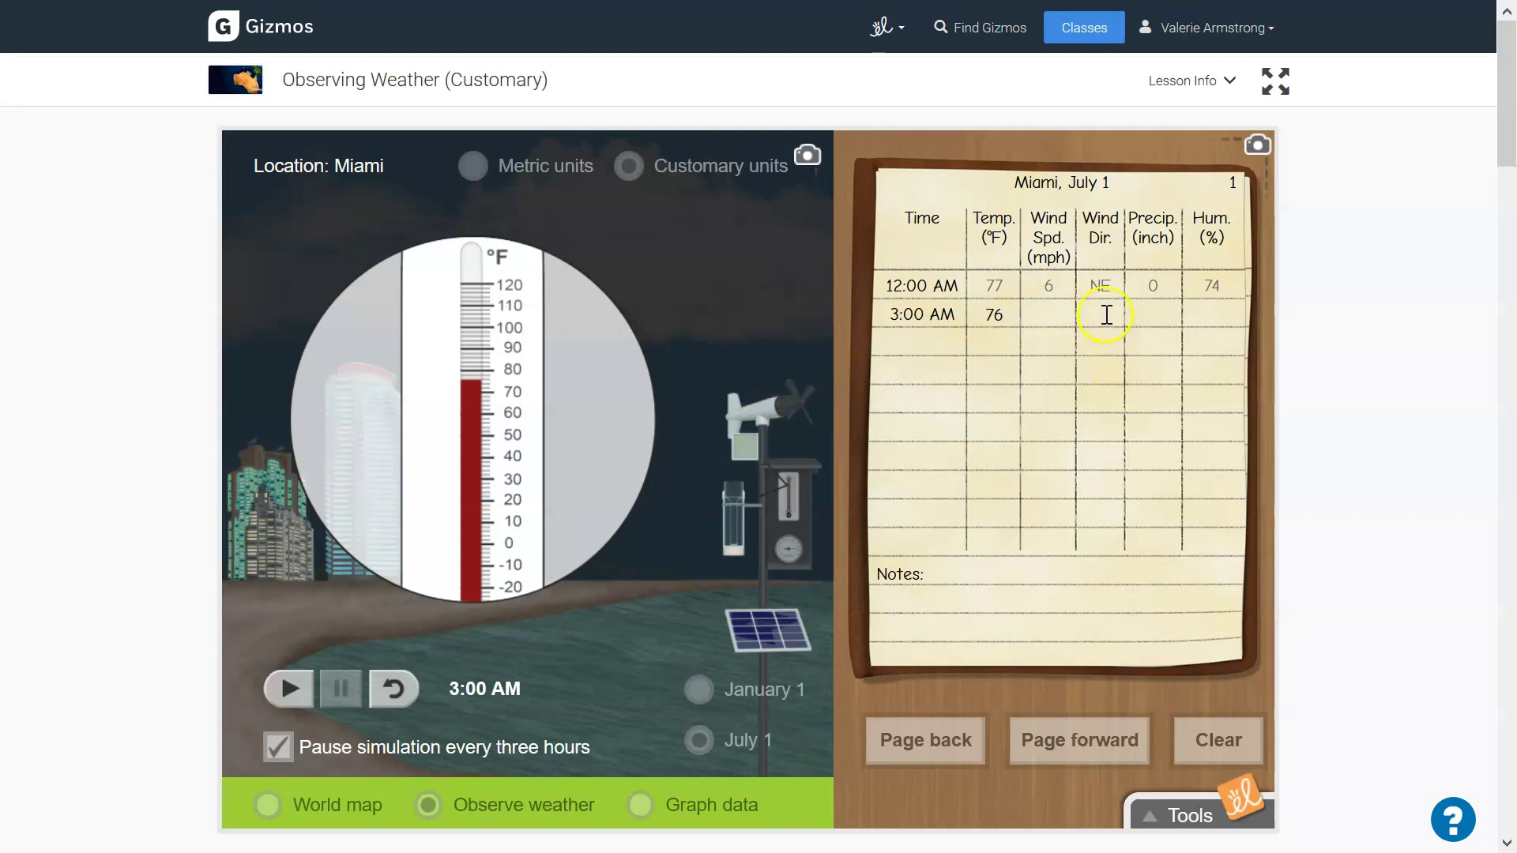
click(747, 420)
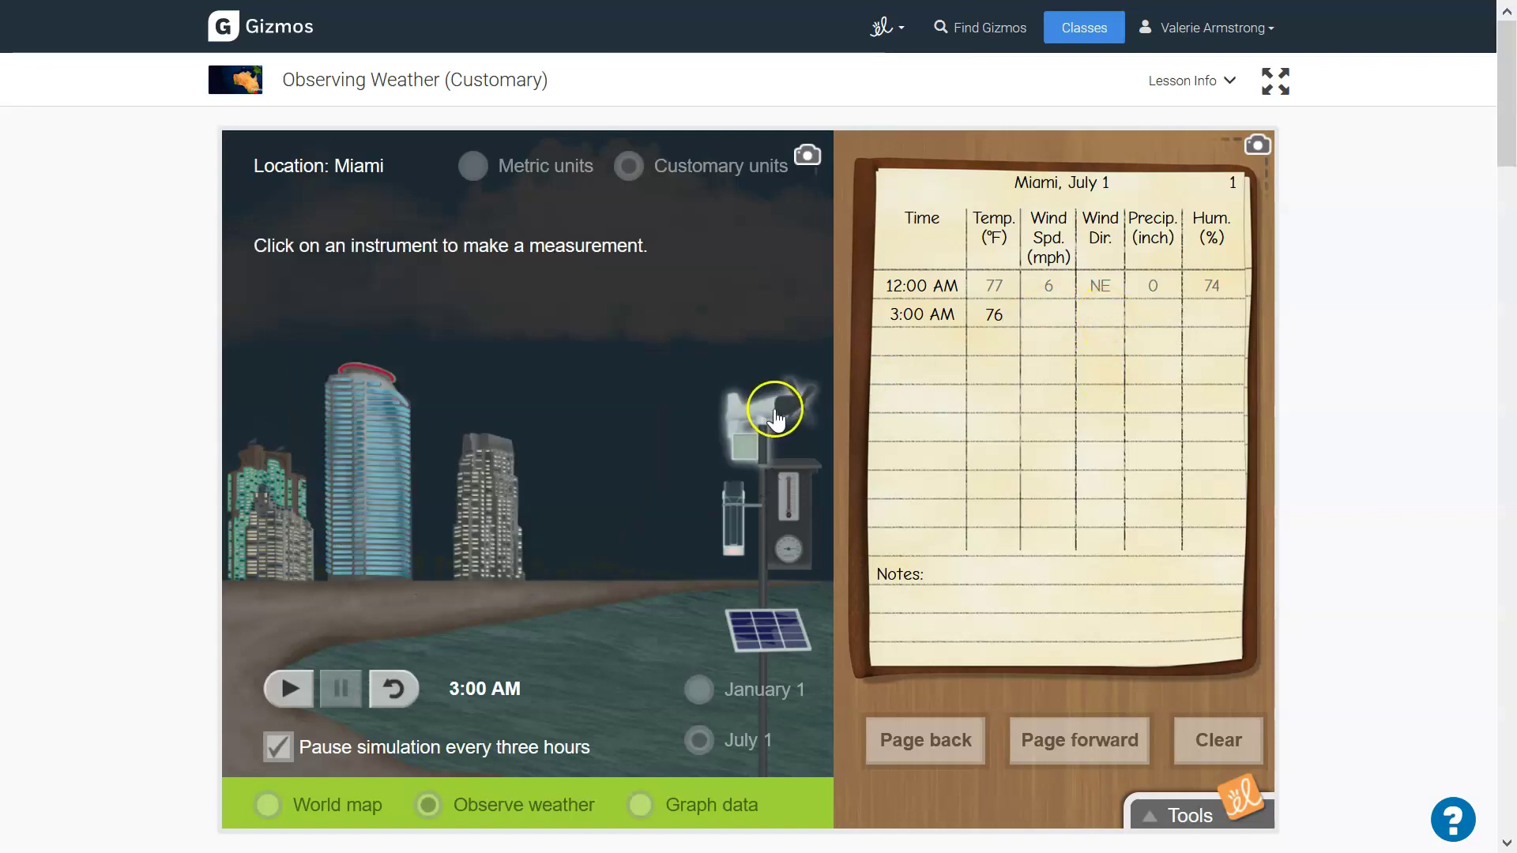
click(780, 419)
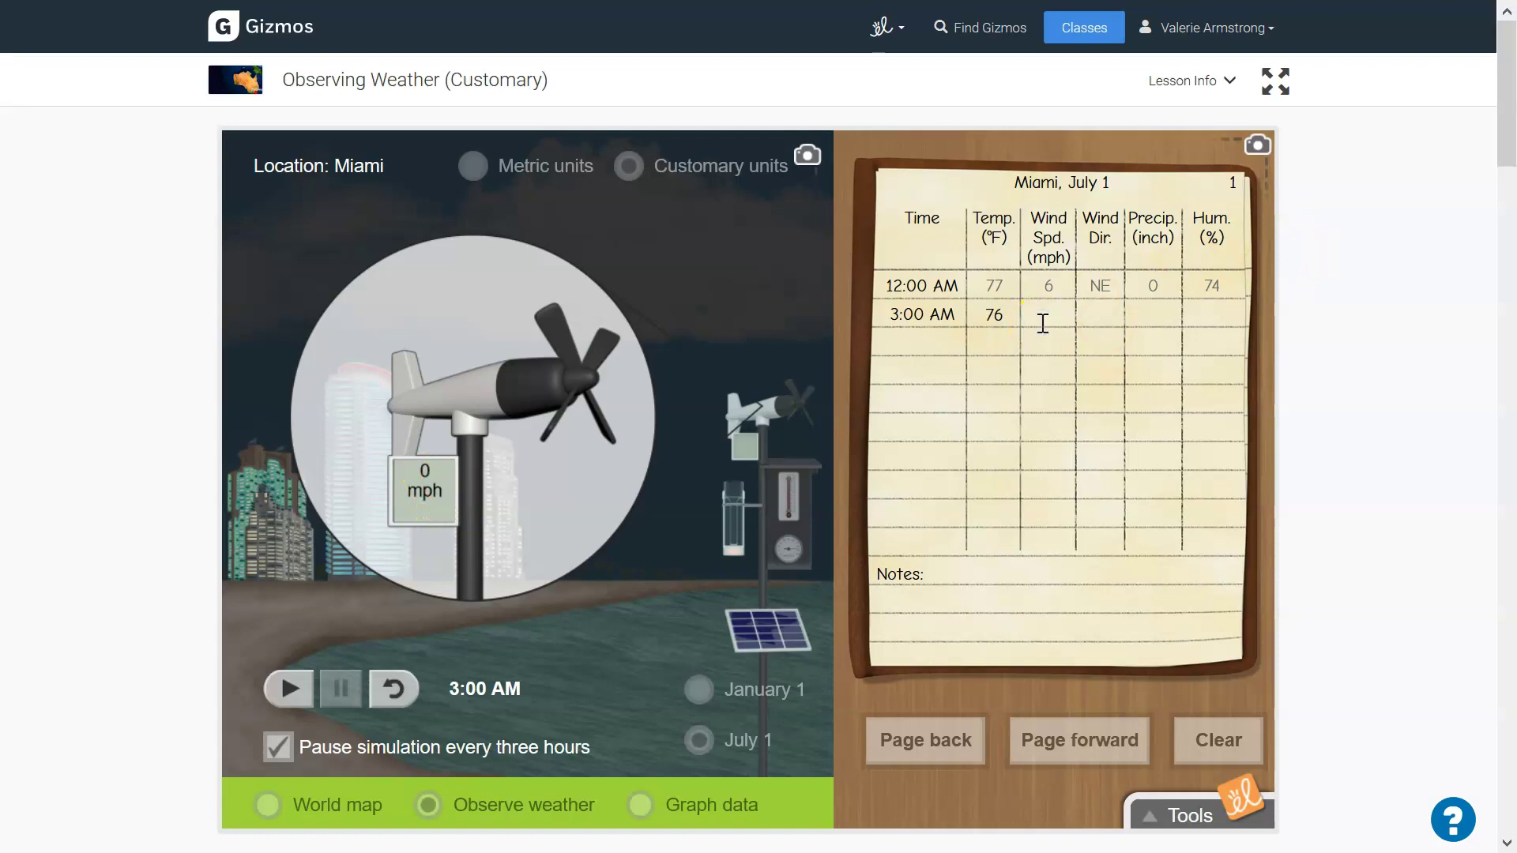
click(1101, 310)
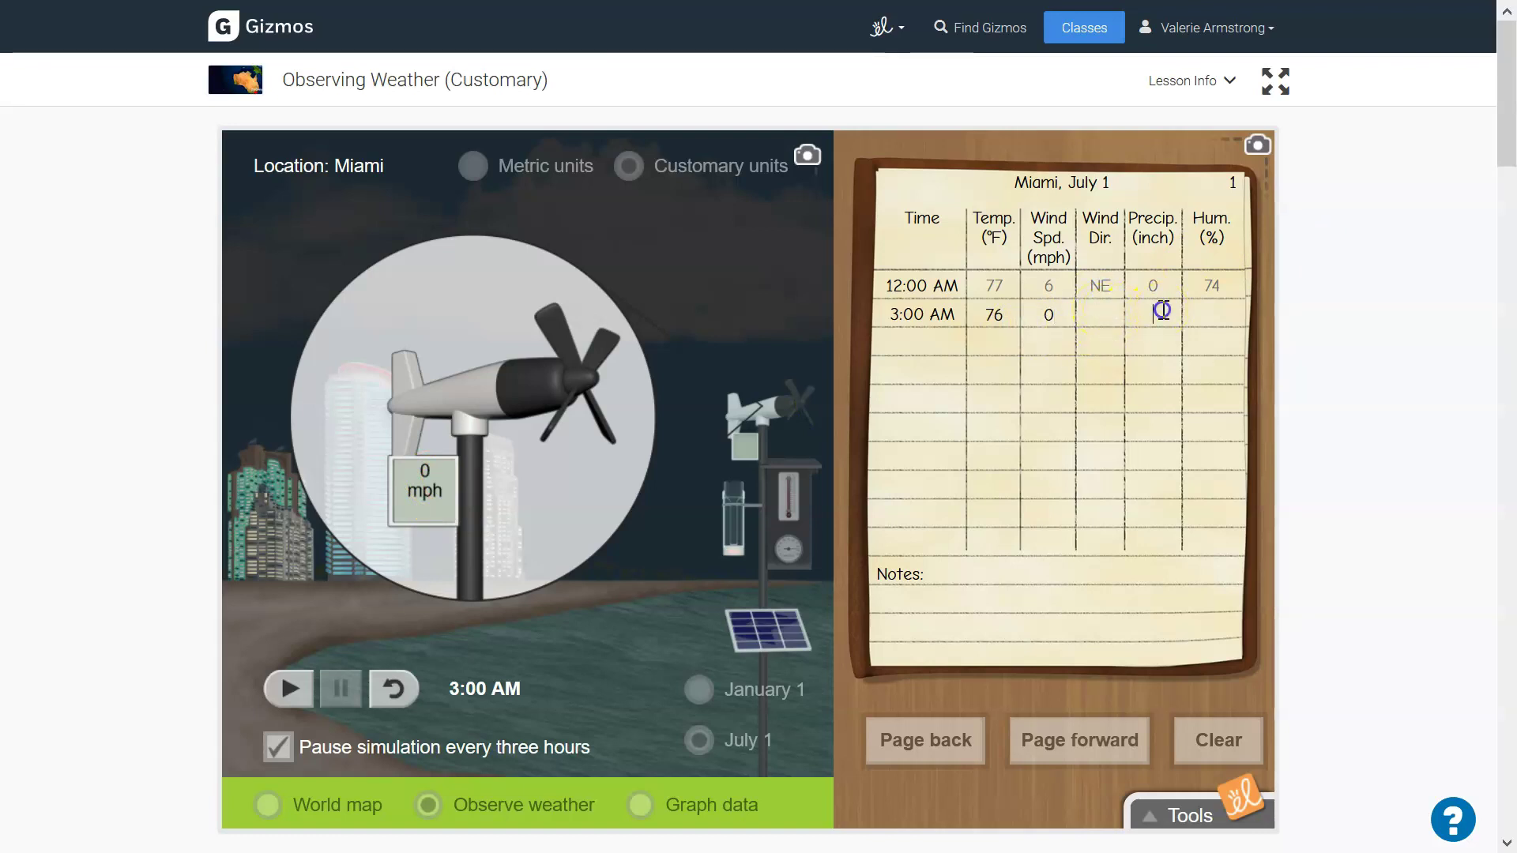
Log 0 inches of precipitation and 88% humidity in the 3:00 AM row
click(738, 533)
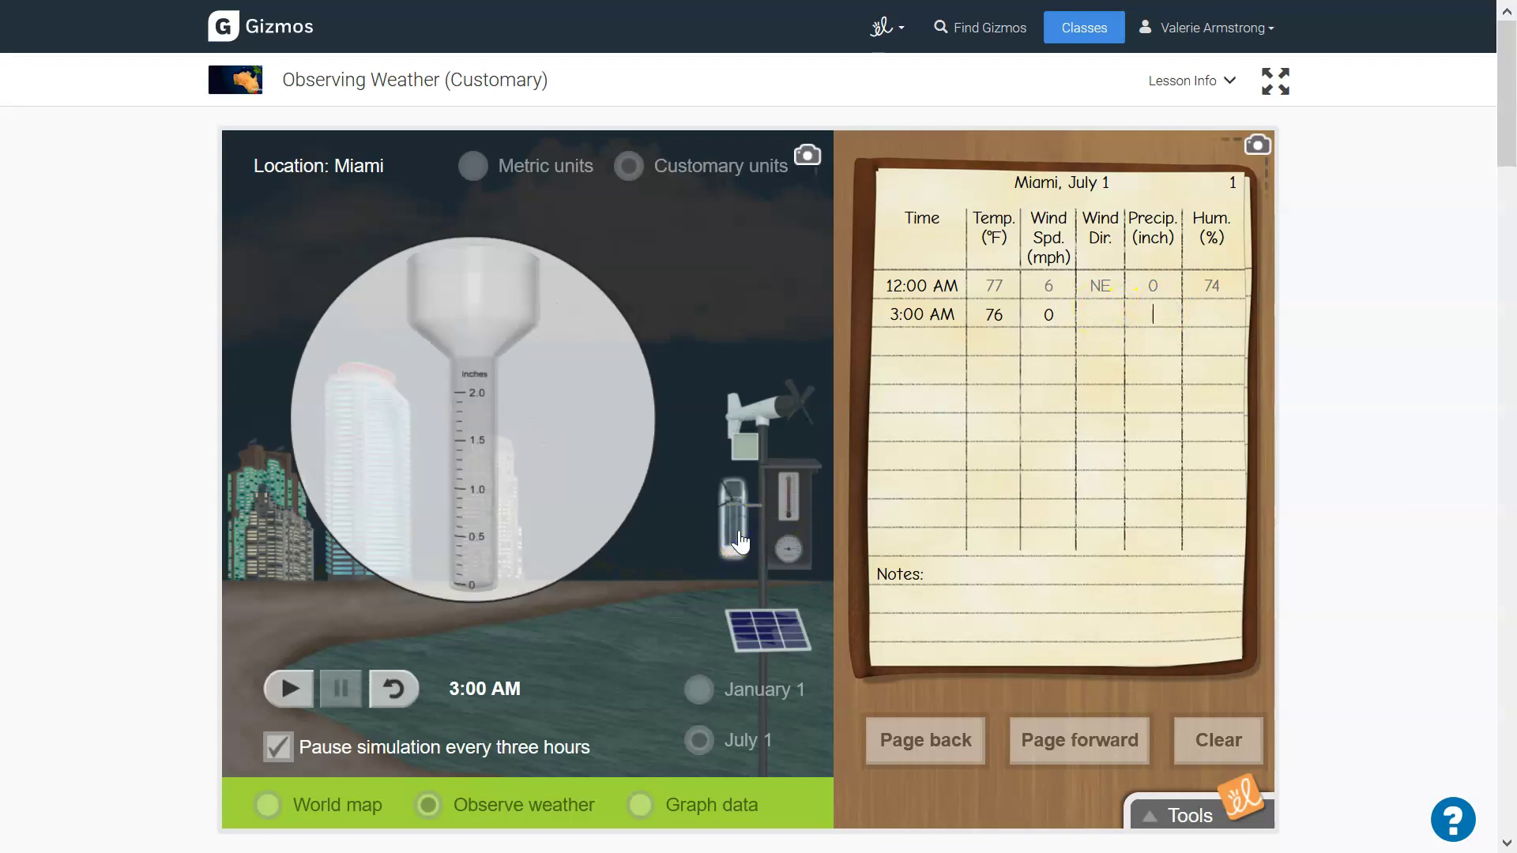
click(1138, 315)
click(1231, 310)
click(790, 553)
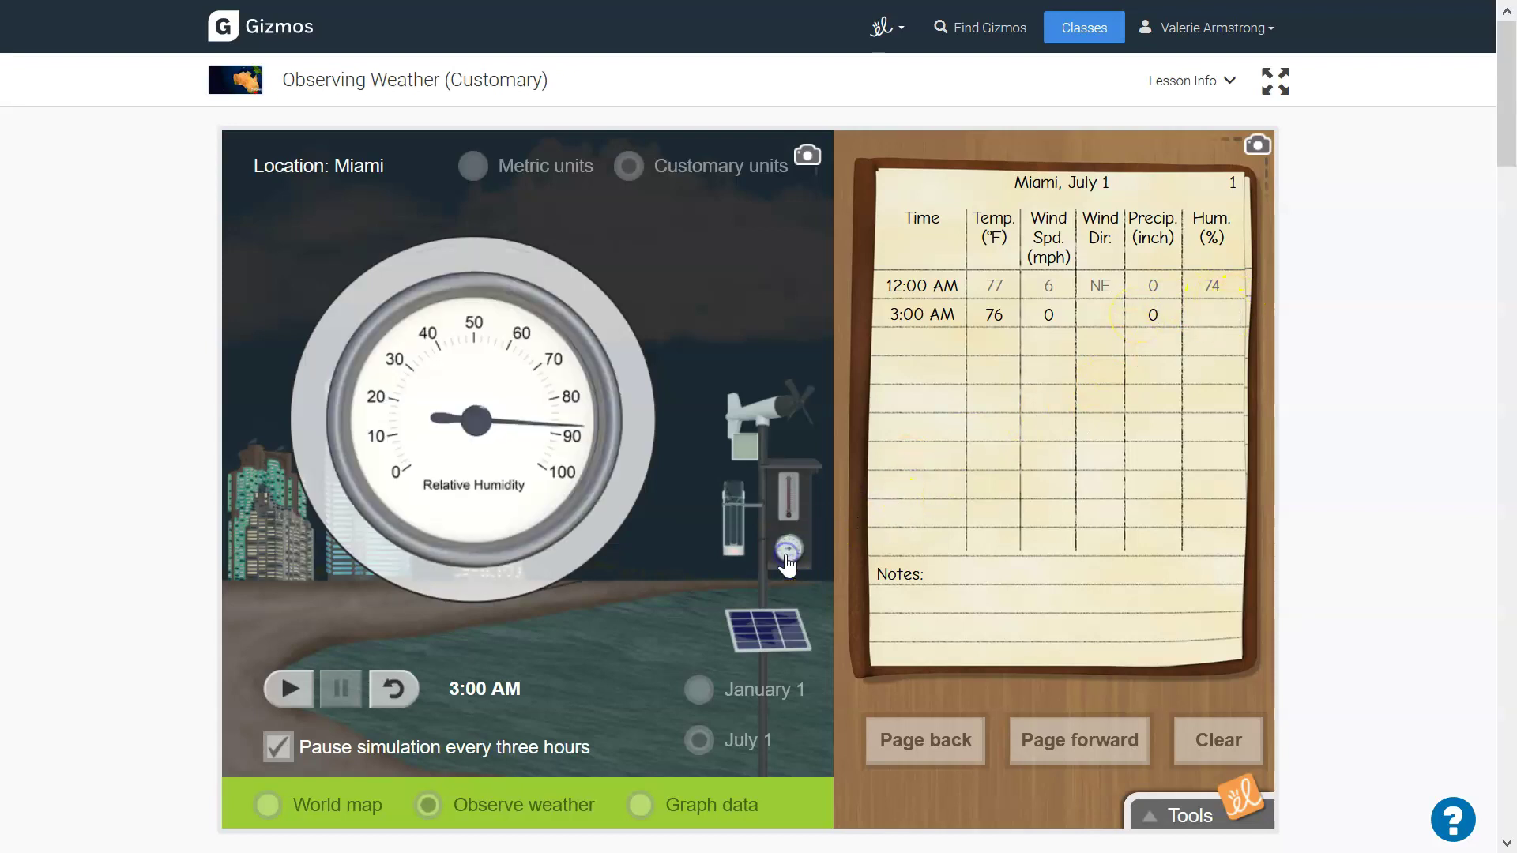
mouse_move(542, 440)
mouse_down()
mouse_move(535, 424)
mouse_move(563, 404)
mouse_up()
click(1239, 316)
Run the simulation to 6:00 AM and enter 78°F temperature and 9 mph SW wind
text(88)
click(291, 689)
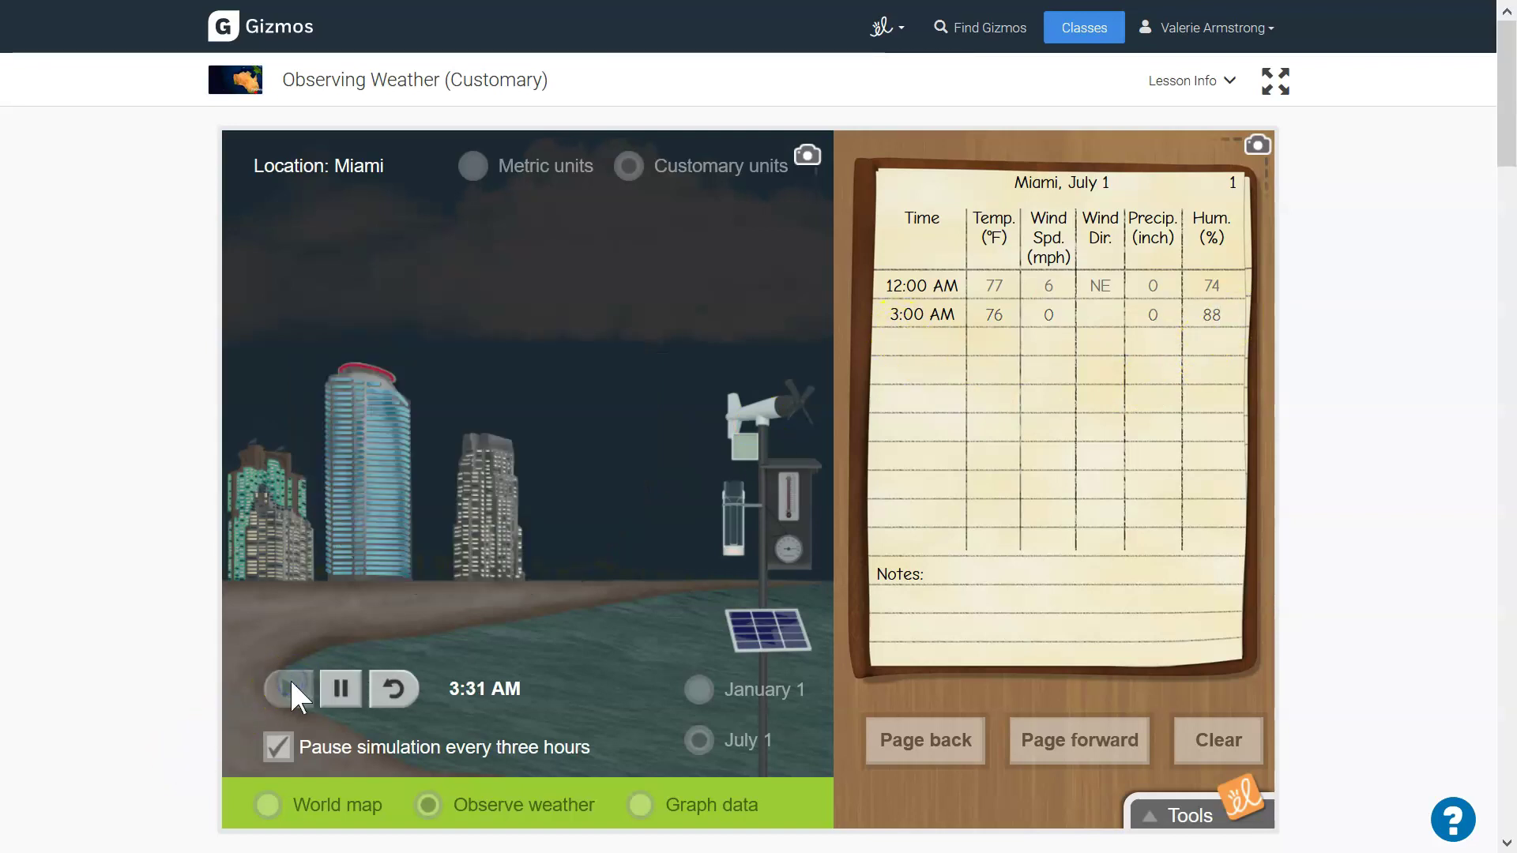
click(788, 497)
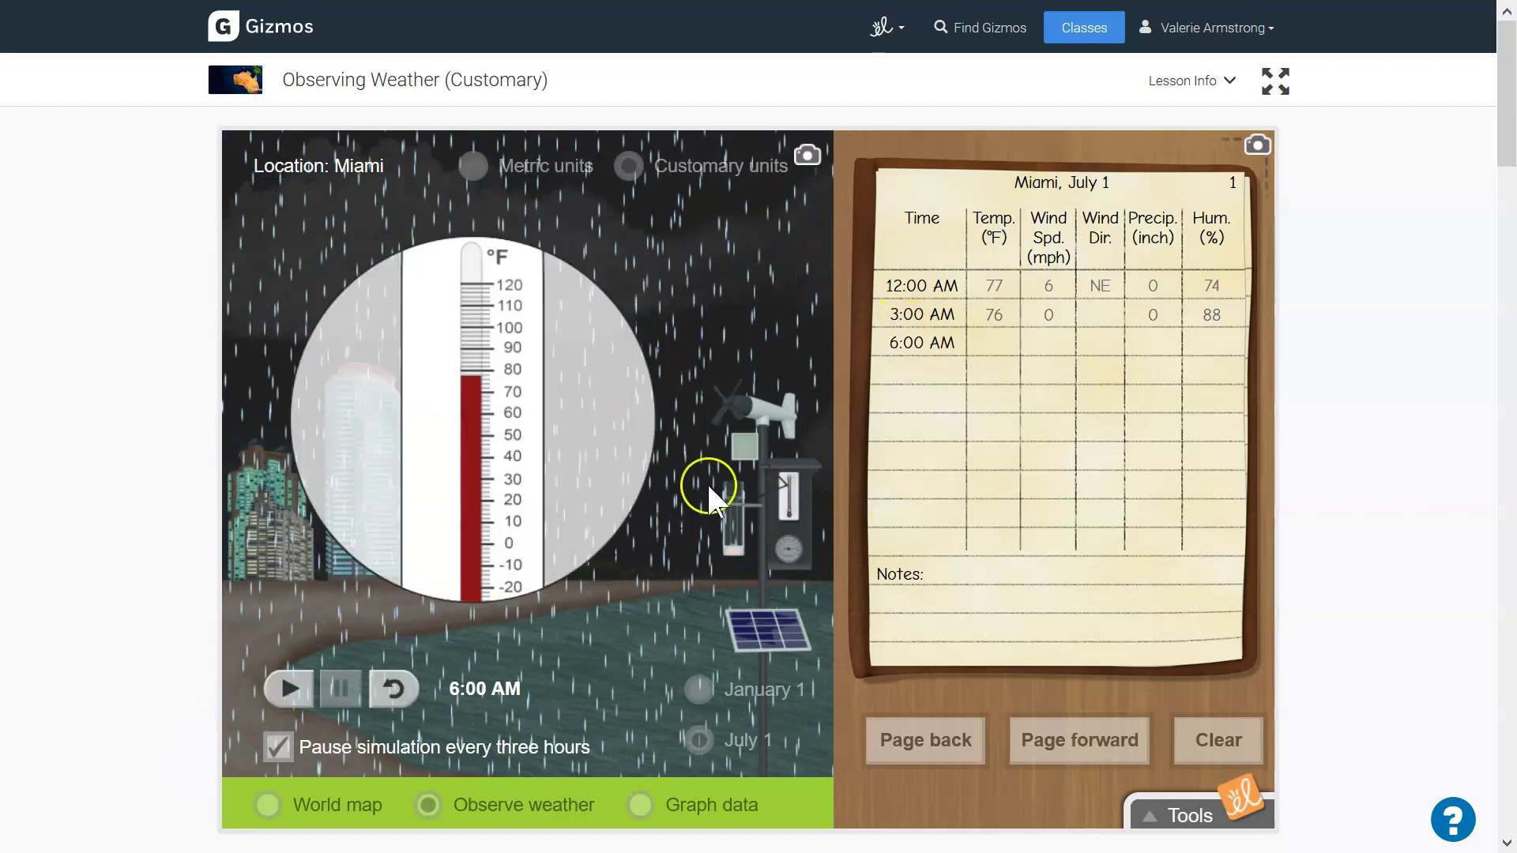
click(1001, 347)
text(78)
click(749, 417)
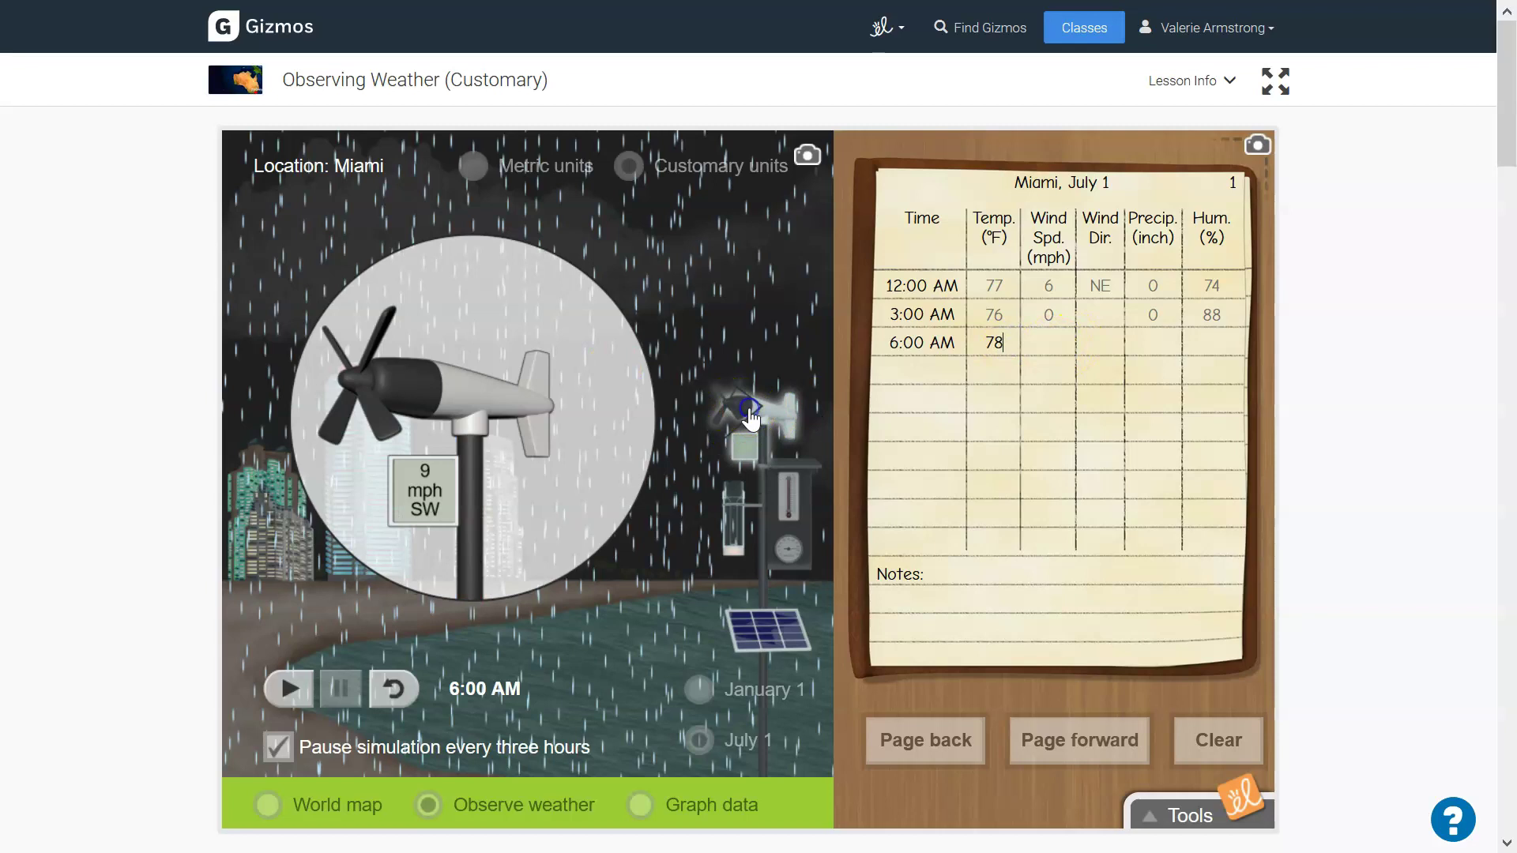
click(1051, 342)
text(9)
click(1111, 342)
text(SW)
Enter 0.5 inch precipitation and 82% humidity in the 6:00 AM row
click(1153, 346)
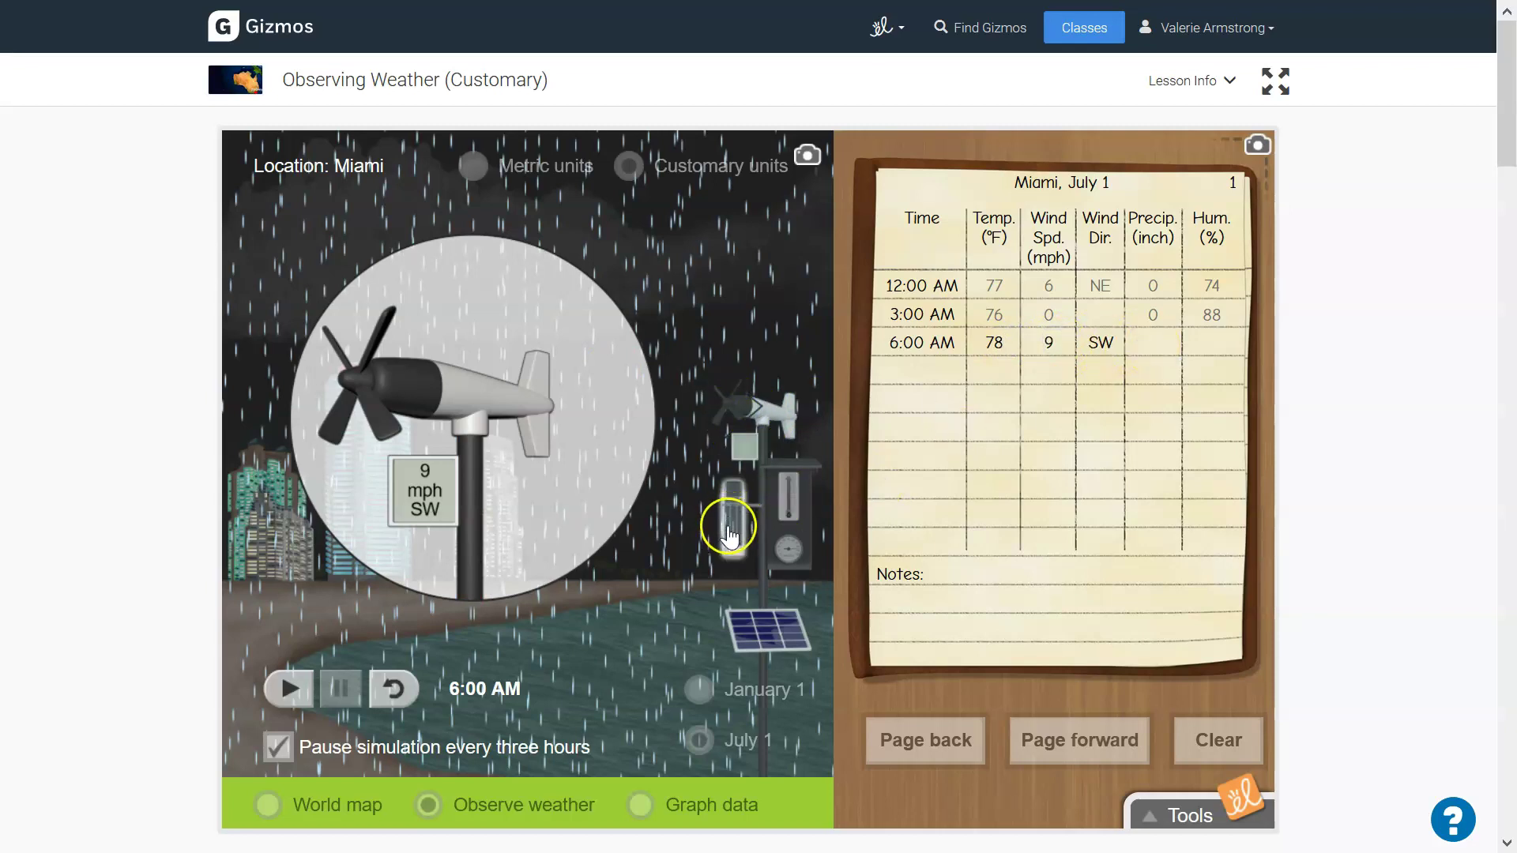
click(728, 535)
click(455, 624)
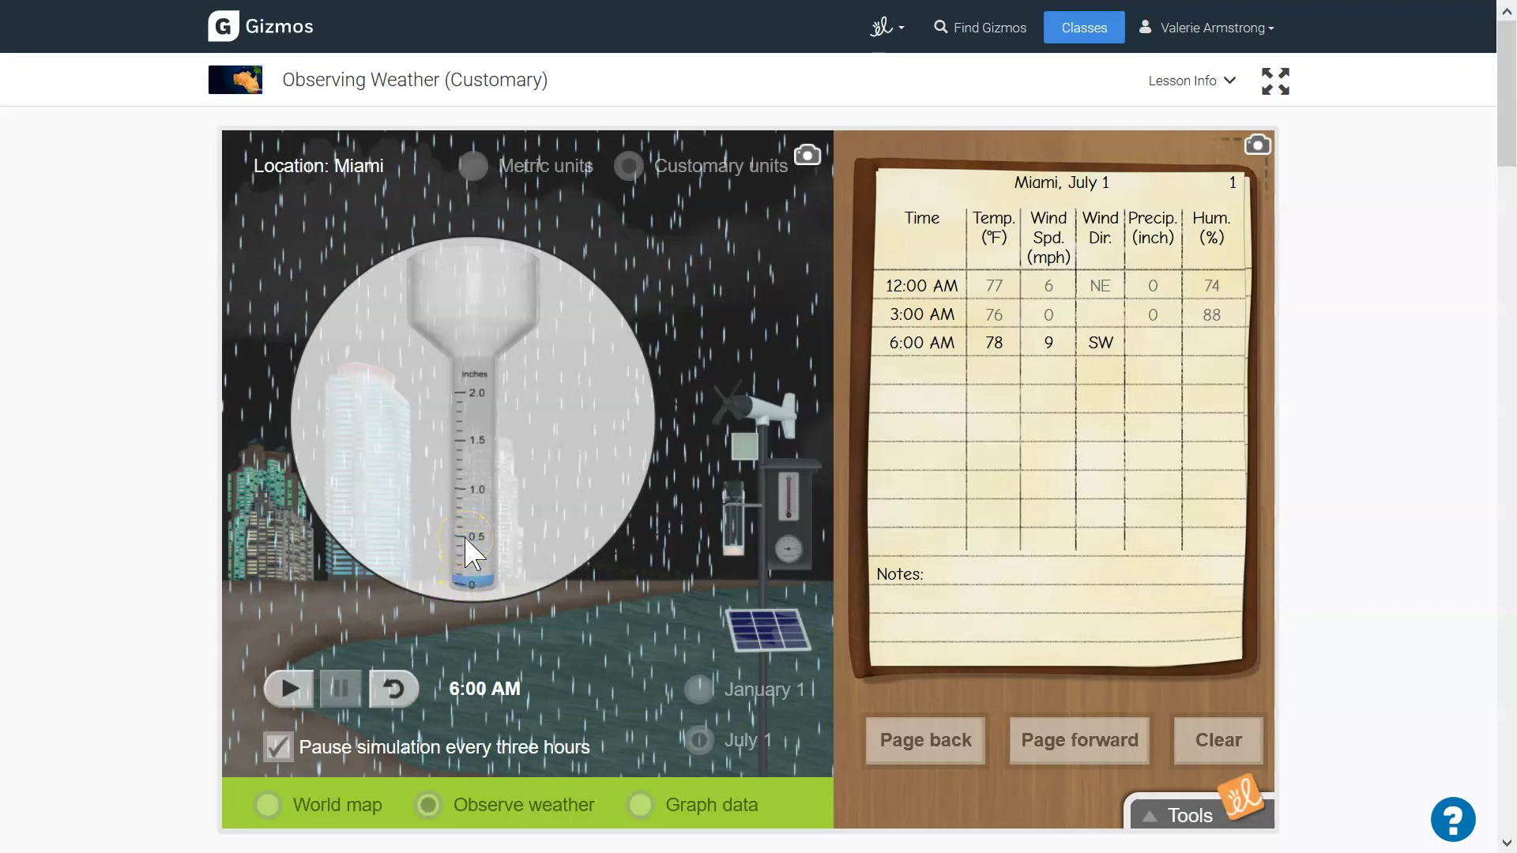
text(0.5)
click(1229, 330)
click(783, 555)
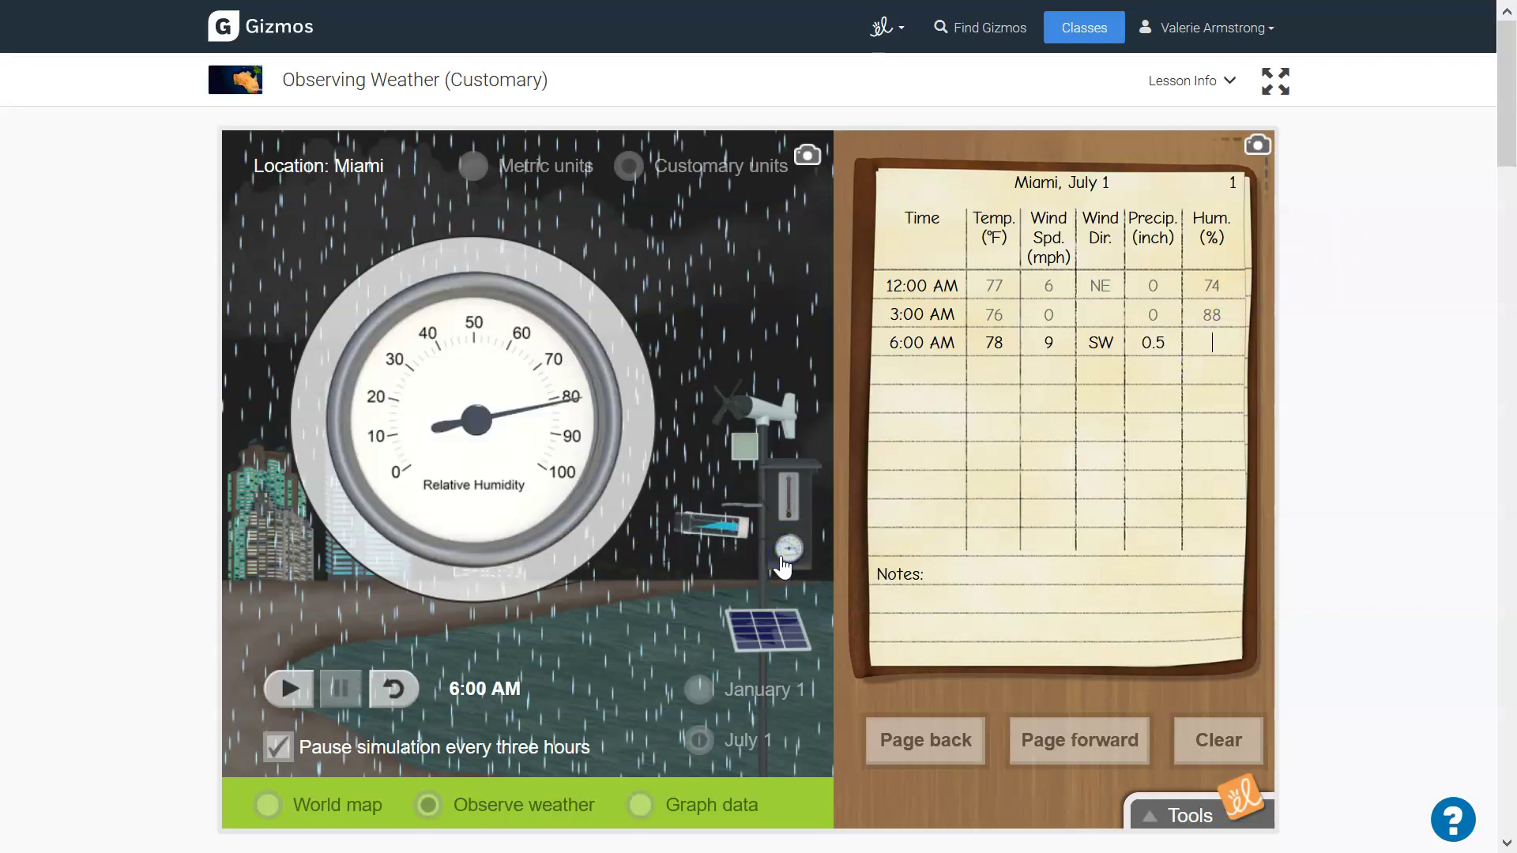
click(740, 539)
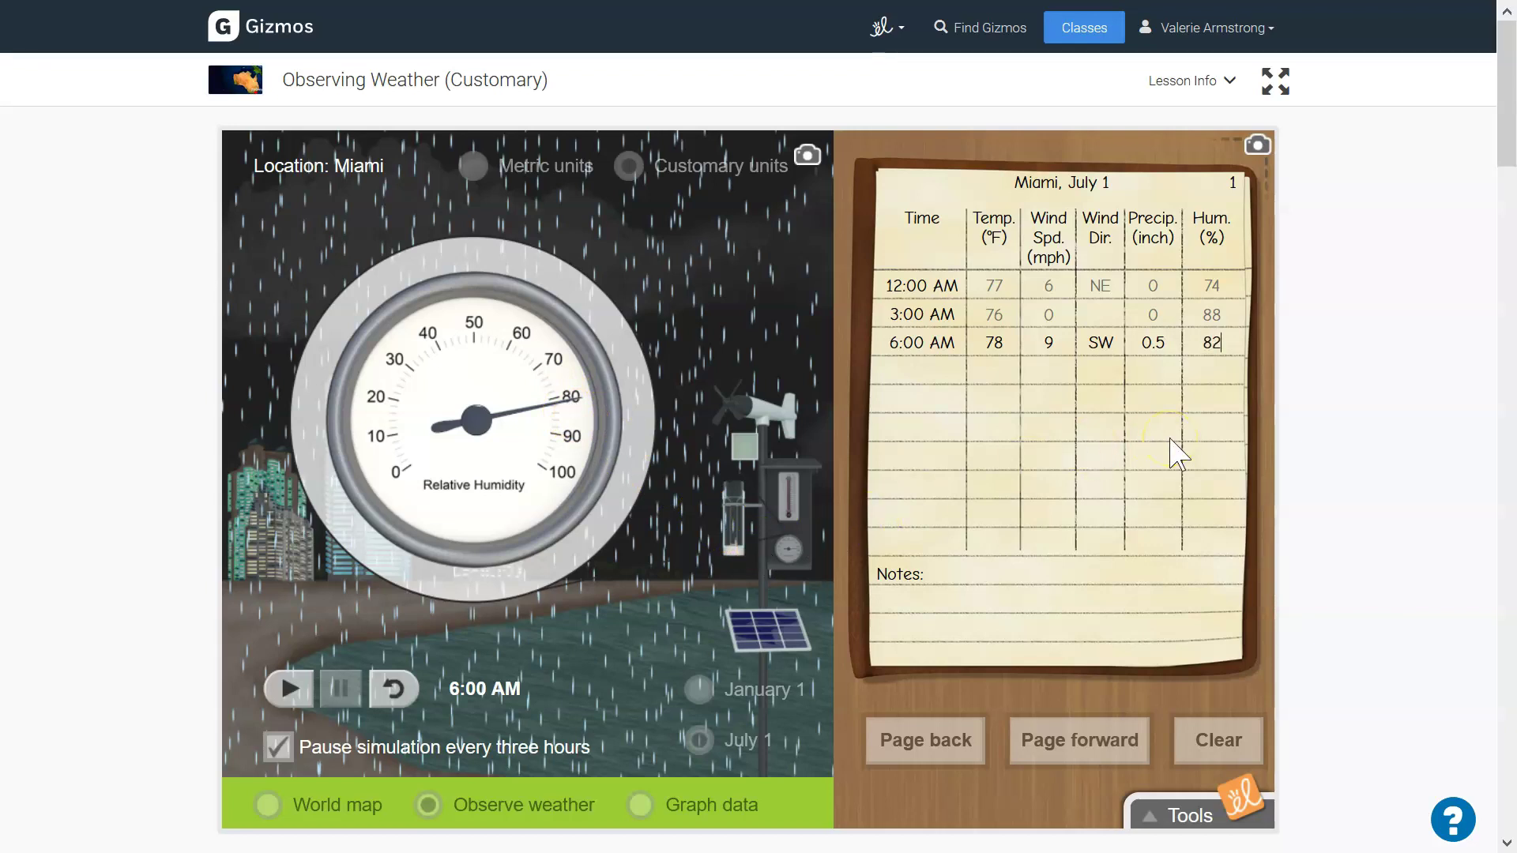
Advance to 9:00 AM and record 6 mph S wind, 0.3 inch precipitation and 82% humidity
click(293, 689)
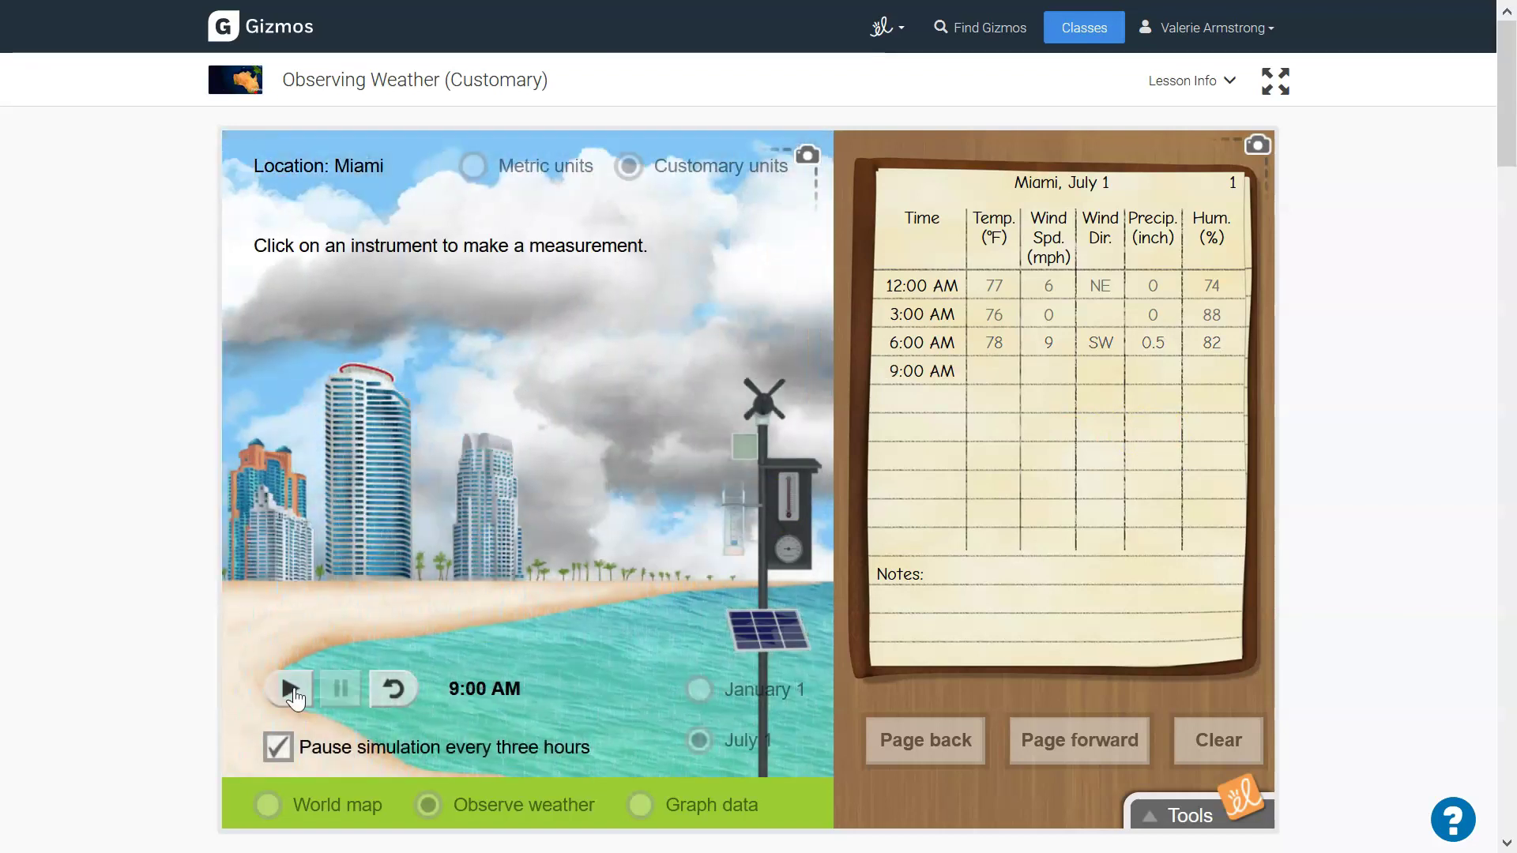
click(788, 494)
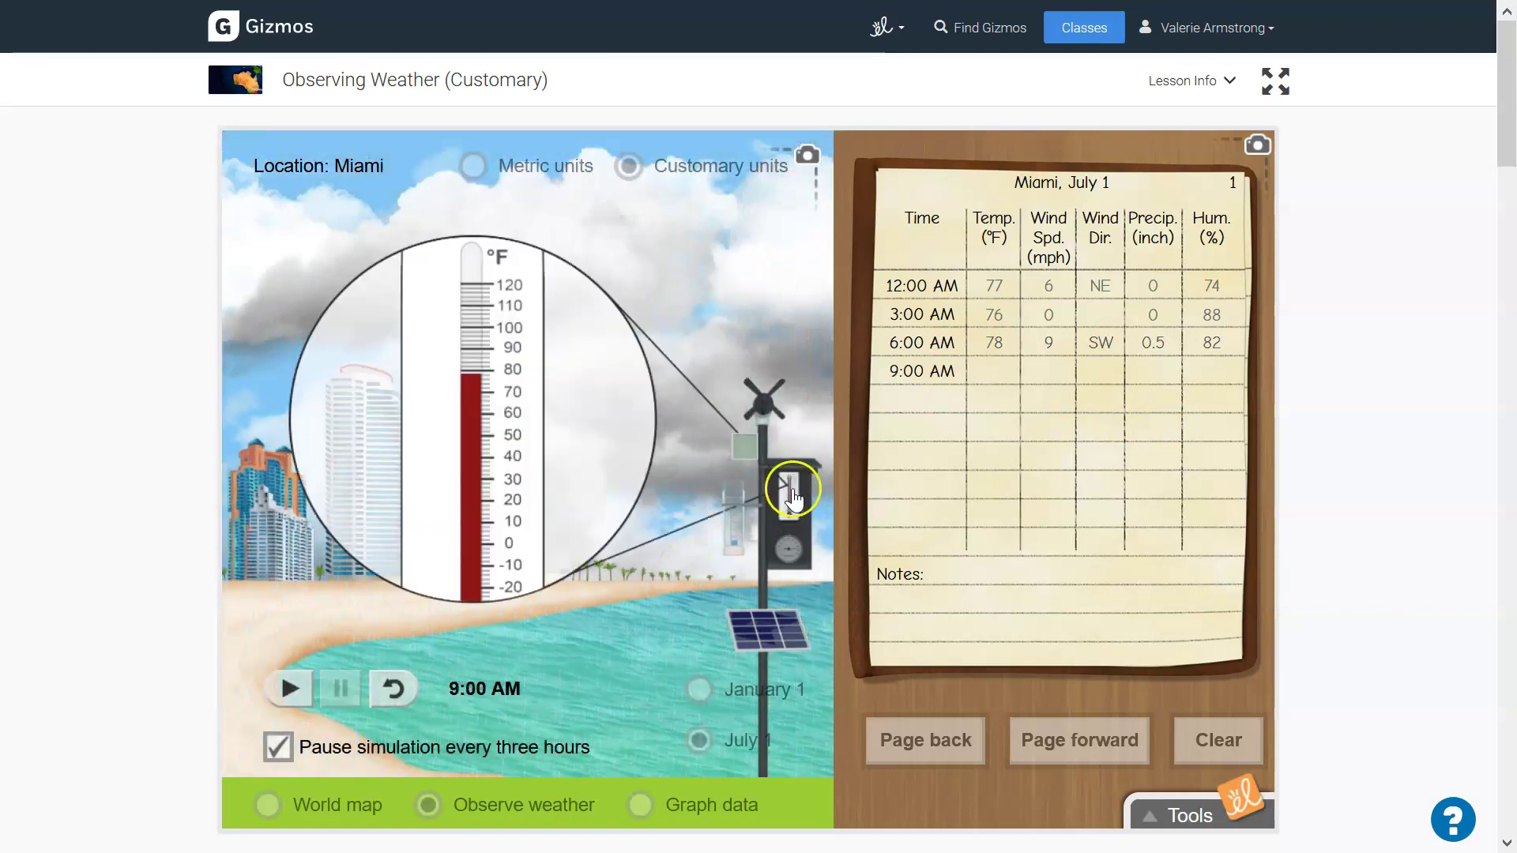
click(991, 368)
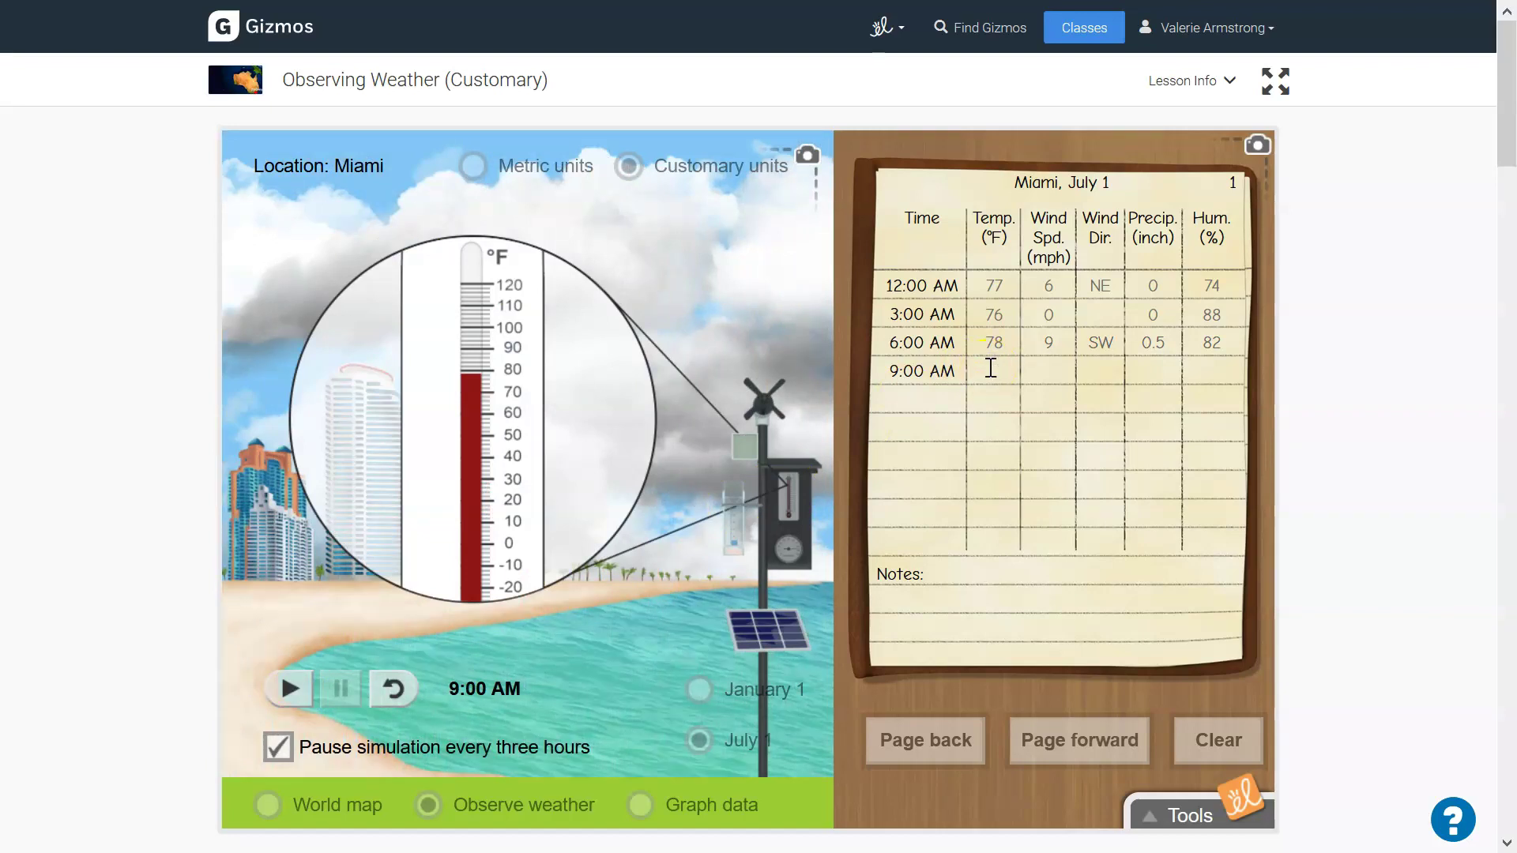
click(763, 395)
text(6)
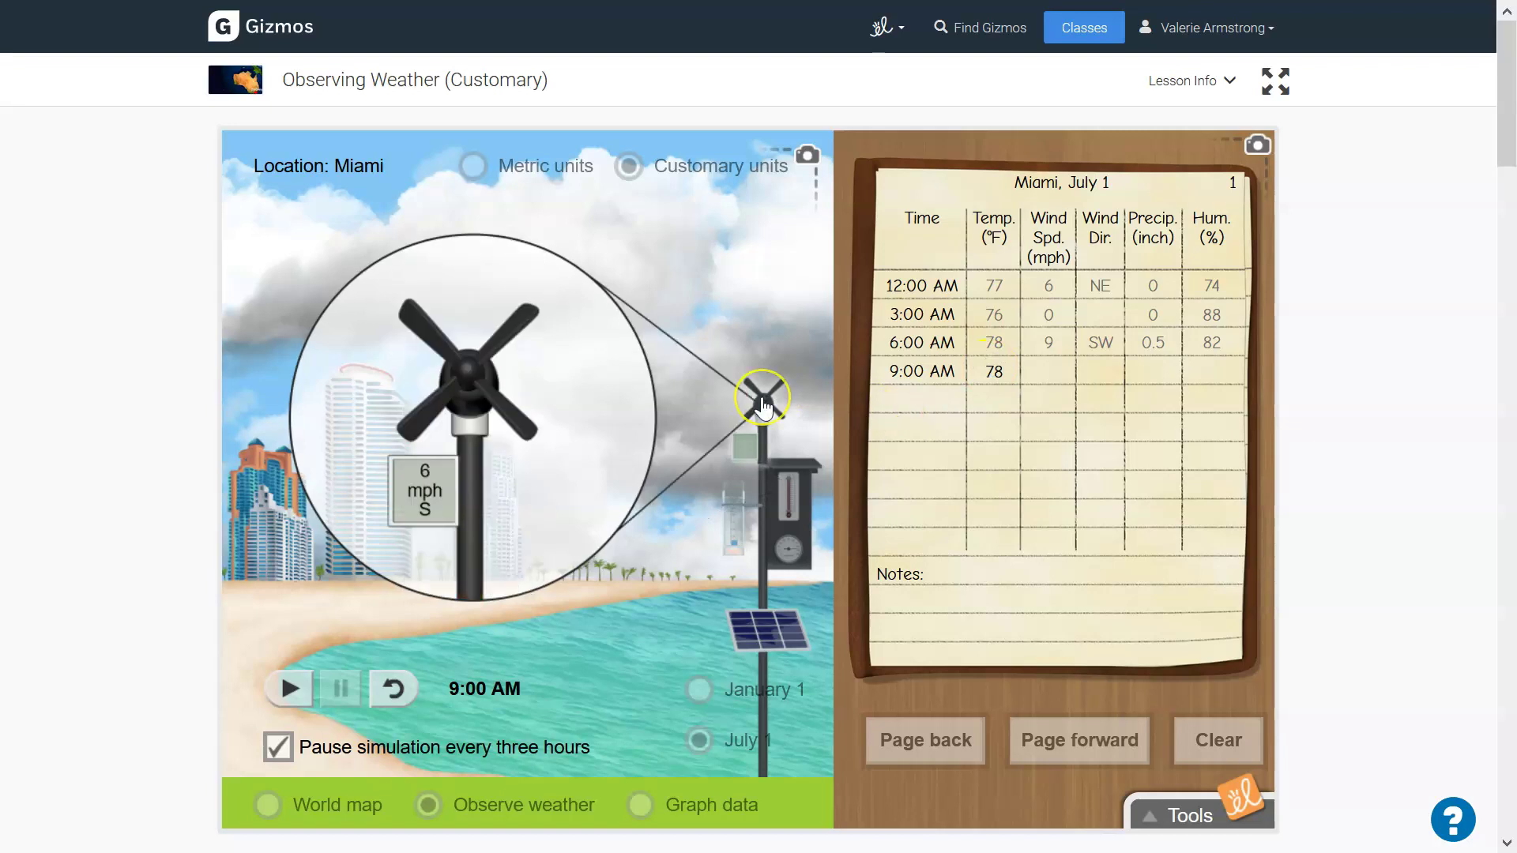
key(Tab)
text(S)
click(717, 474)
click(733, 540)
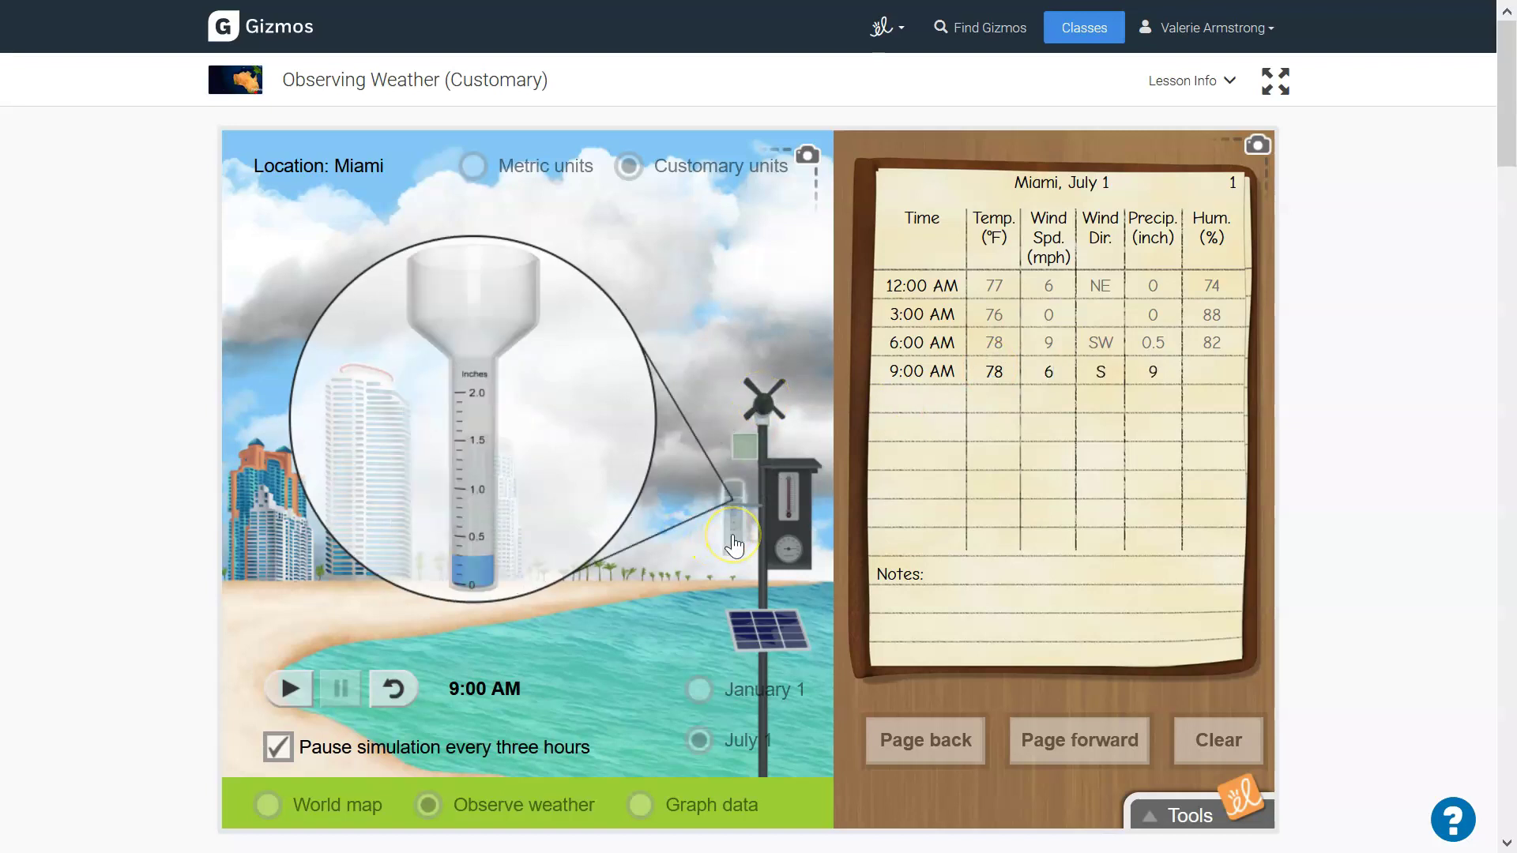
key(BackSpace)
text(0.3)
click(789, 551)
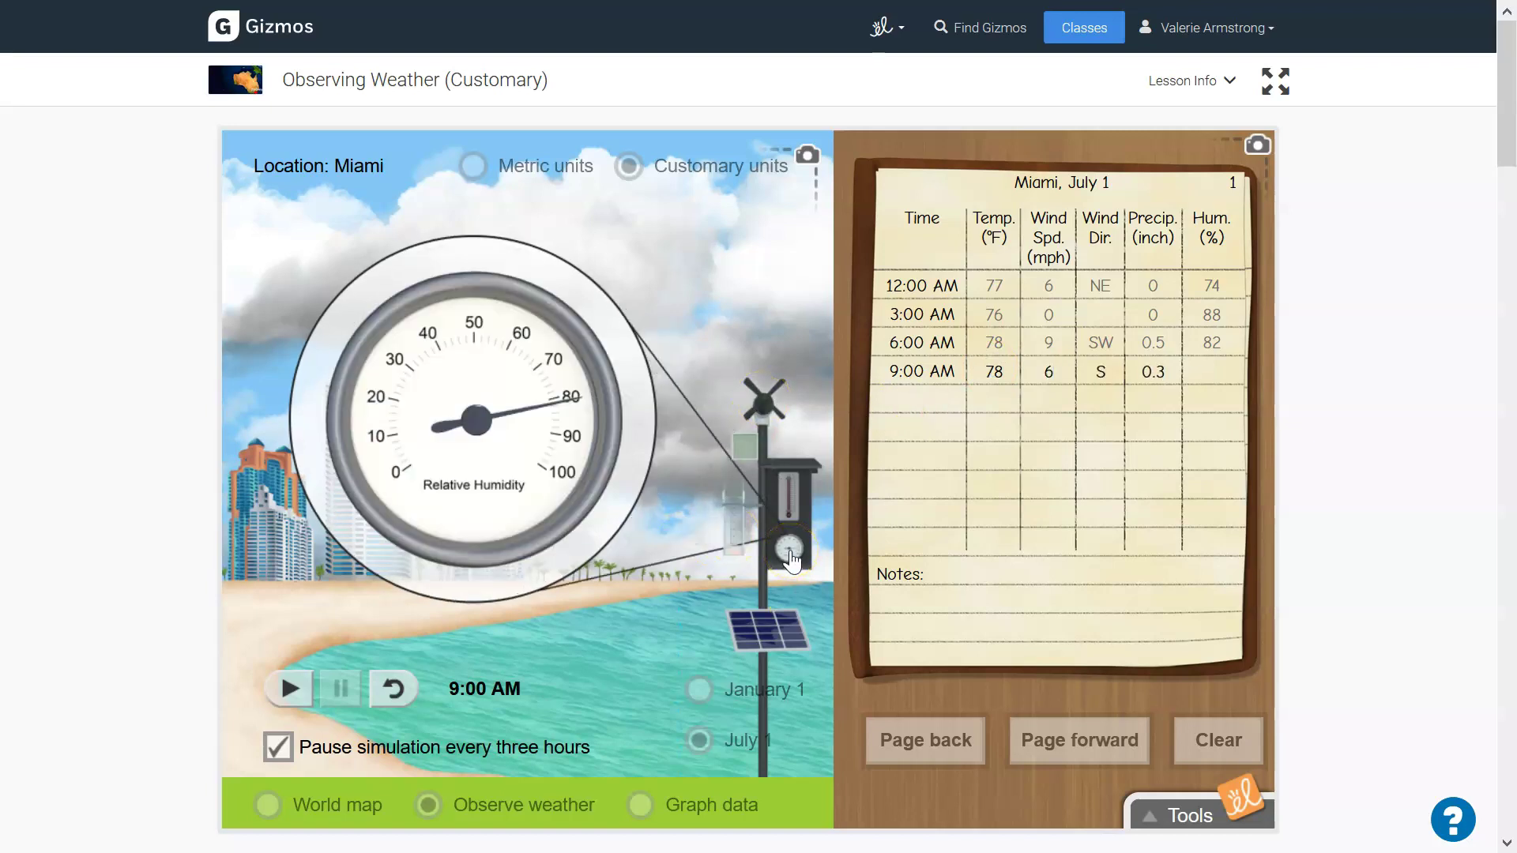
text(82)
Advance to 12:00 PM and enter 80°F temperature and 4 mph SE wind
click(289, 689)
click(789, 509)
click(993, 397)
text(80)
click(1044, 346)
click(778, 407)
text(4)
key(Tab)
text(SE)
key(Tab)
Enter 0.05 inch precipitation and 82% humidity for 12:00 PM
click(737, 518)
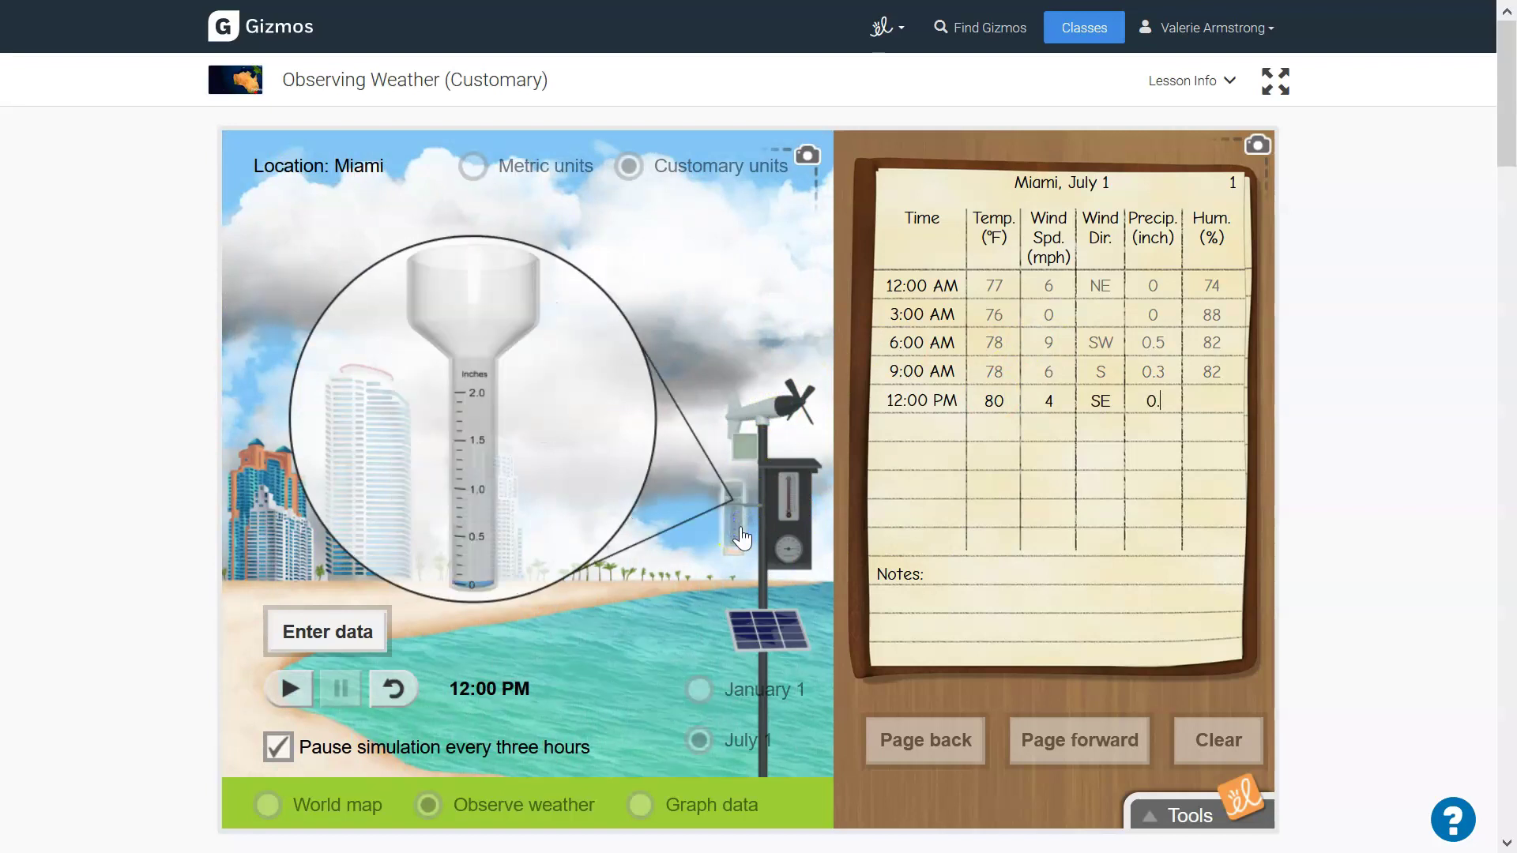
text(0.)
click(721, 528)
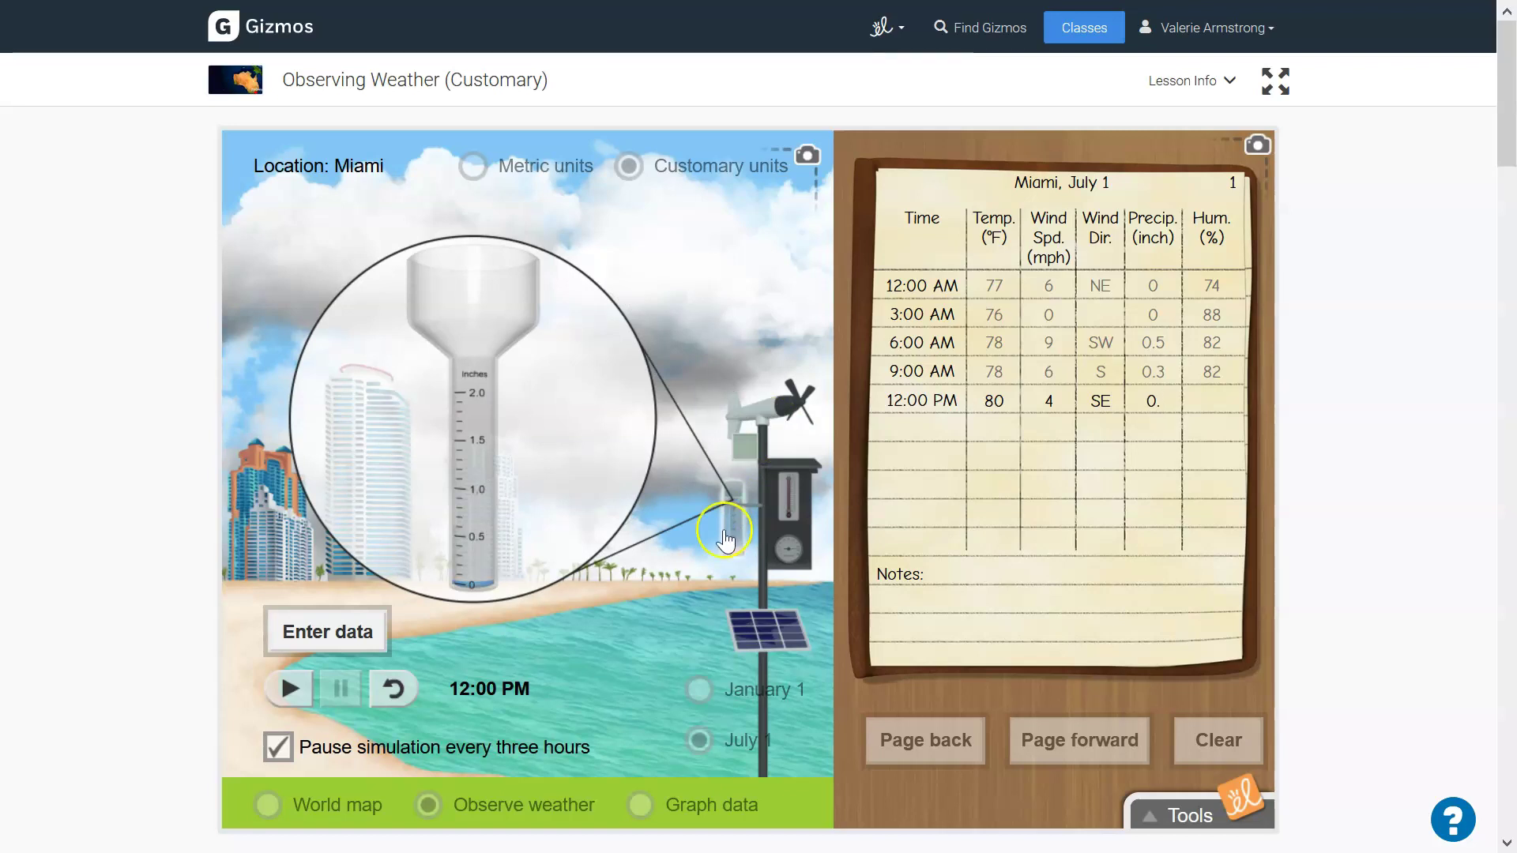
click(884, 565)
text(05)
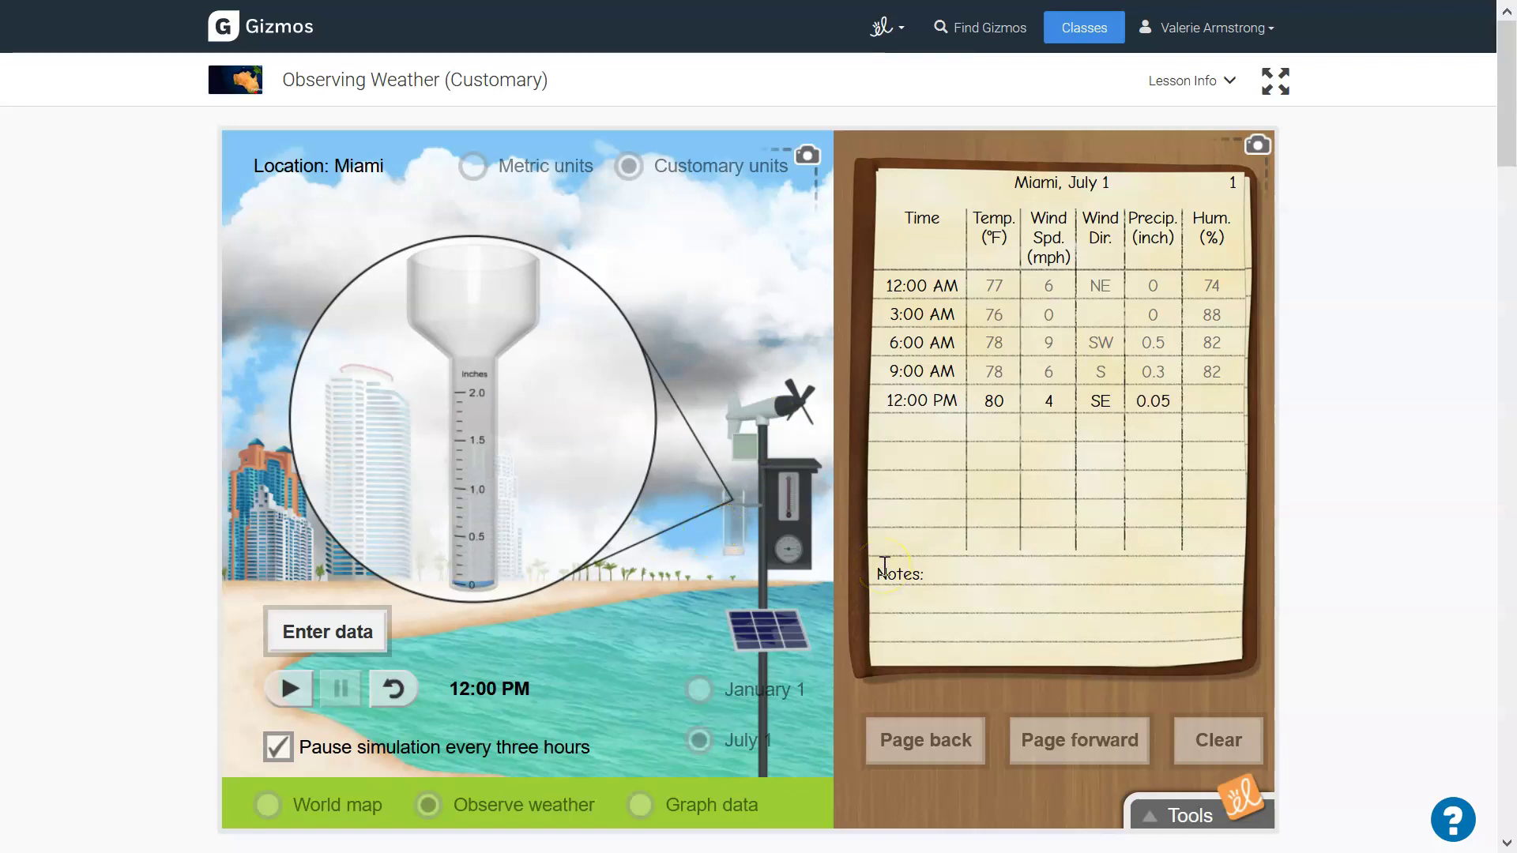
key(Tab)
text(82)
key(Tab)
Play and auto-fill the 3:00 PM, 6:00 PM, 9:00 PM and 11:59 PM rows
click(290, 688)
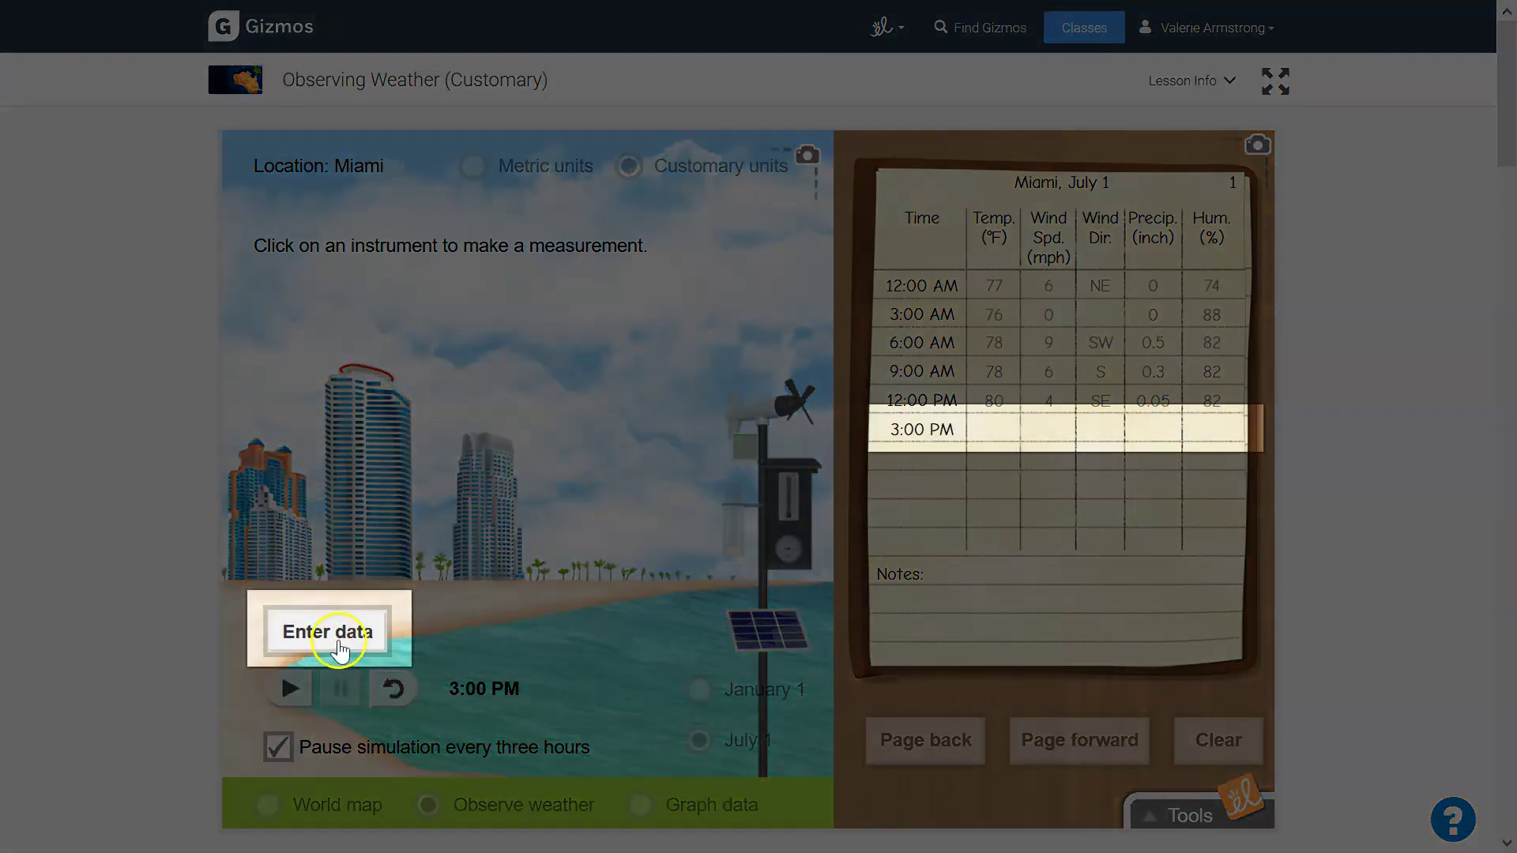
click(340, 647)
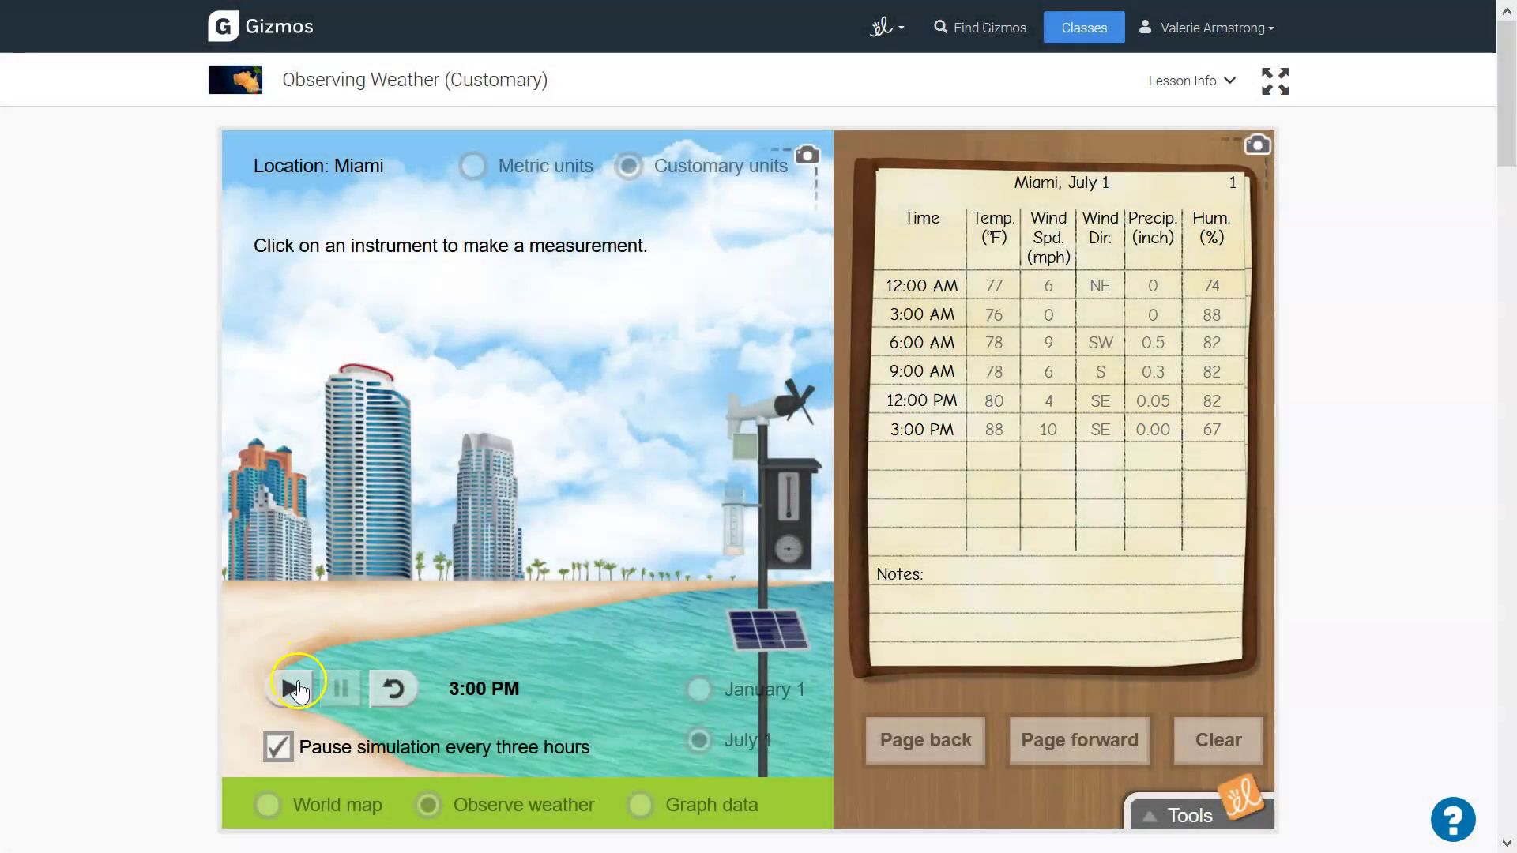
click(297, 687)
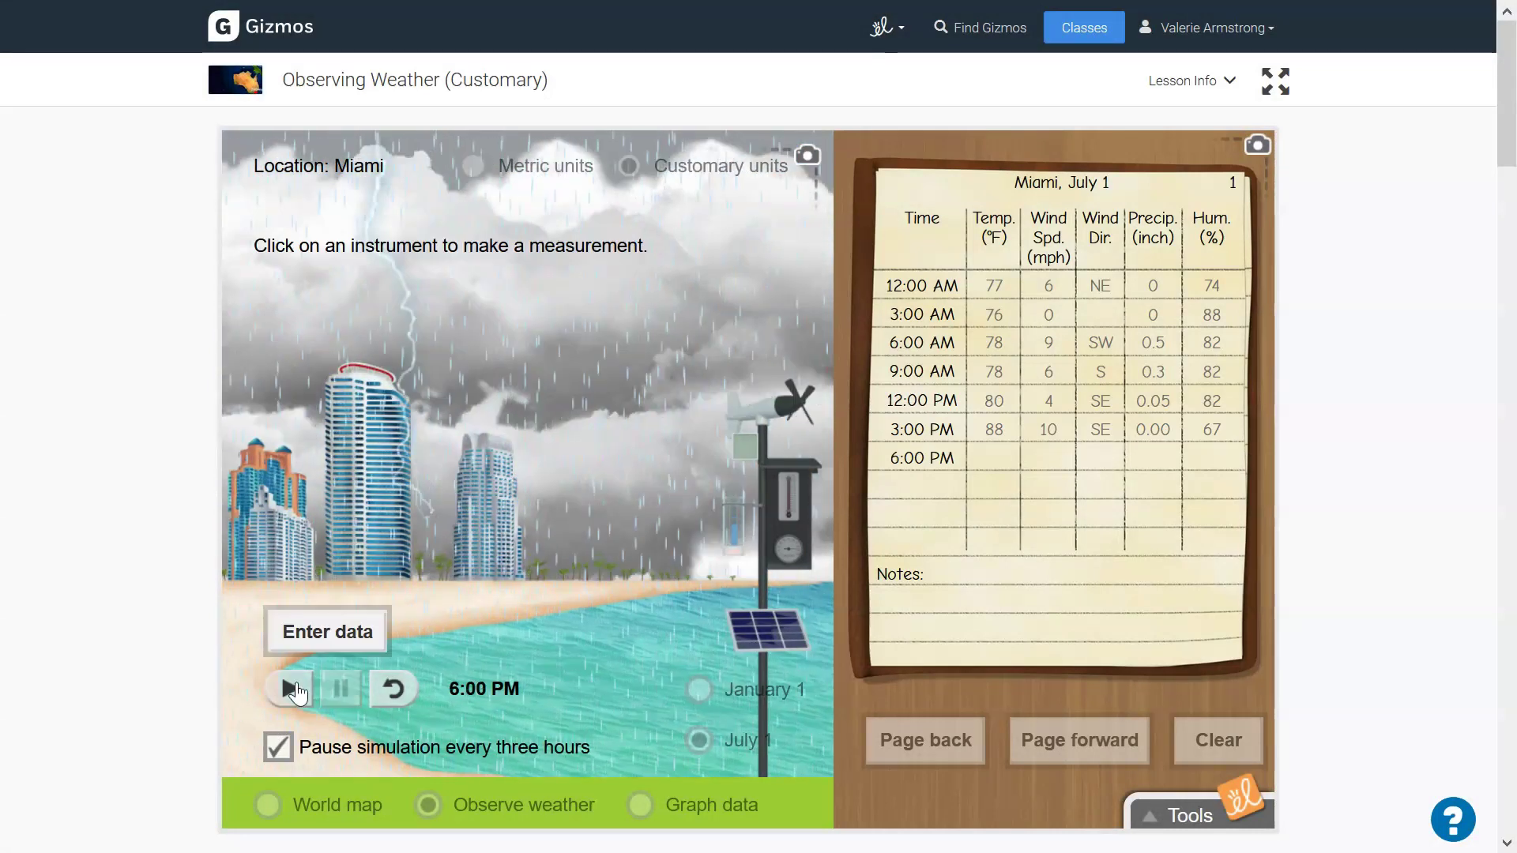
click(338, 645)
click(288, 689)
click(328, 635)
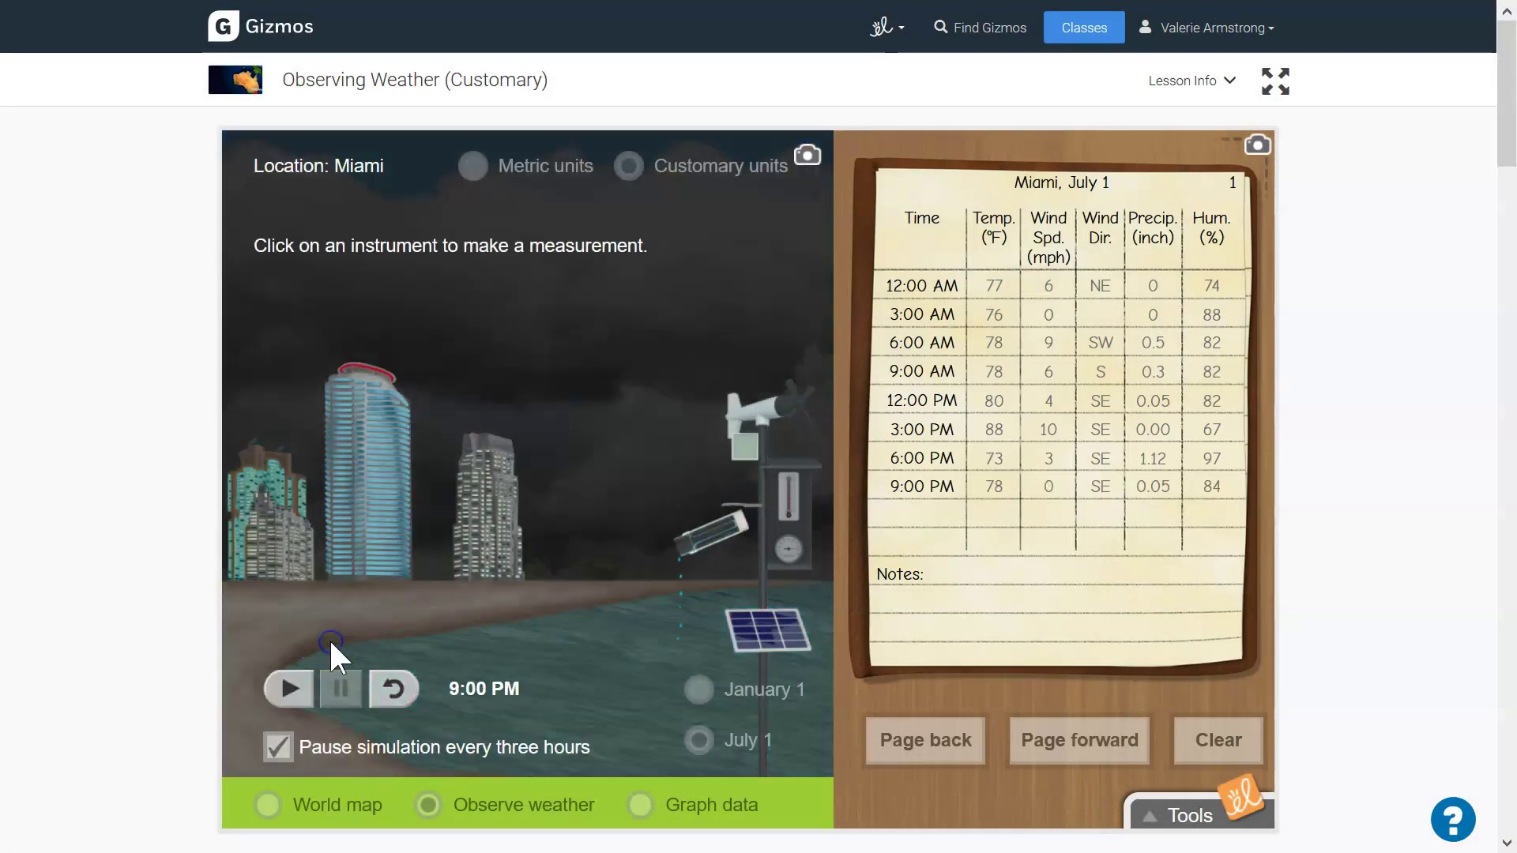
click(300, 694)
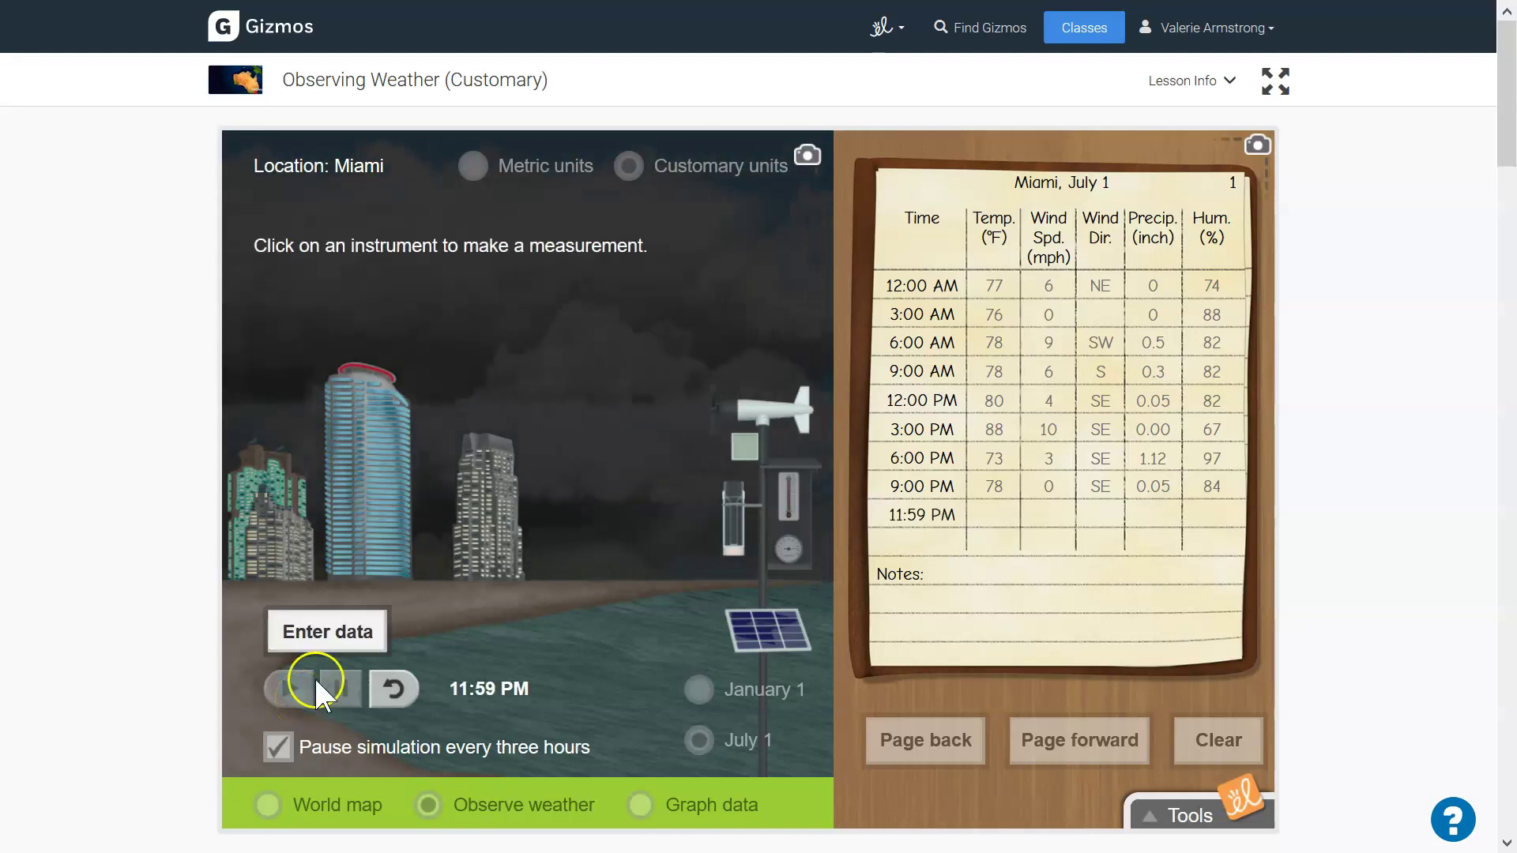
click(346, 635)
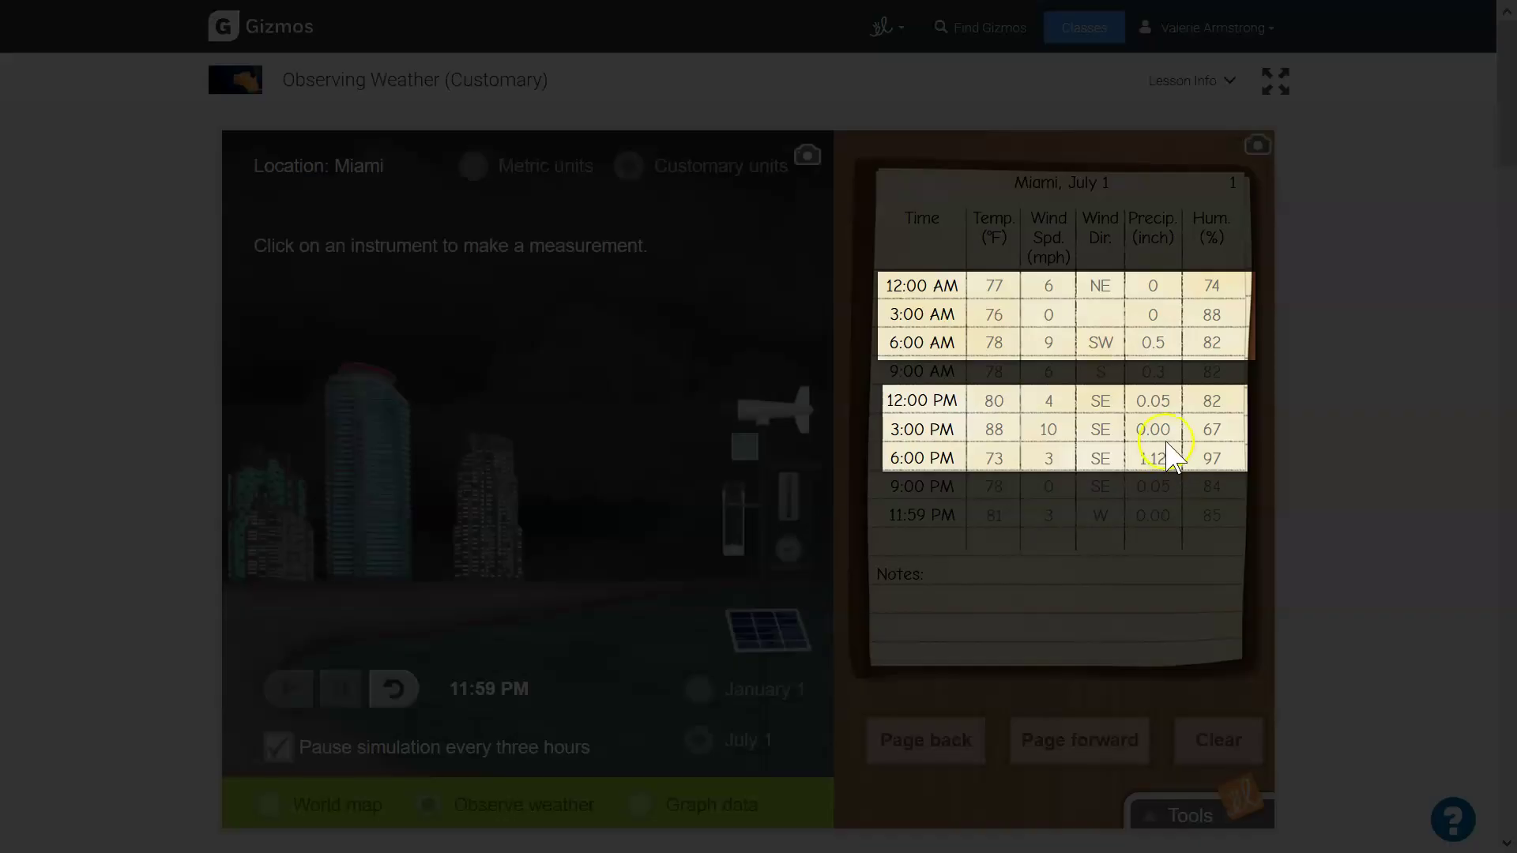
click(1166, 436)
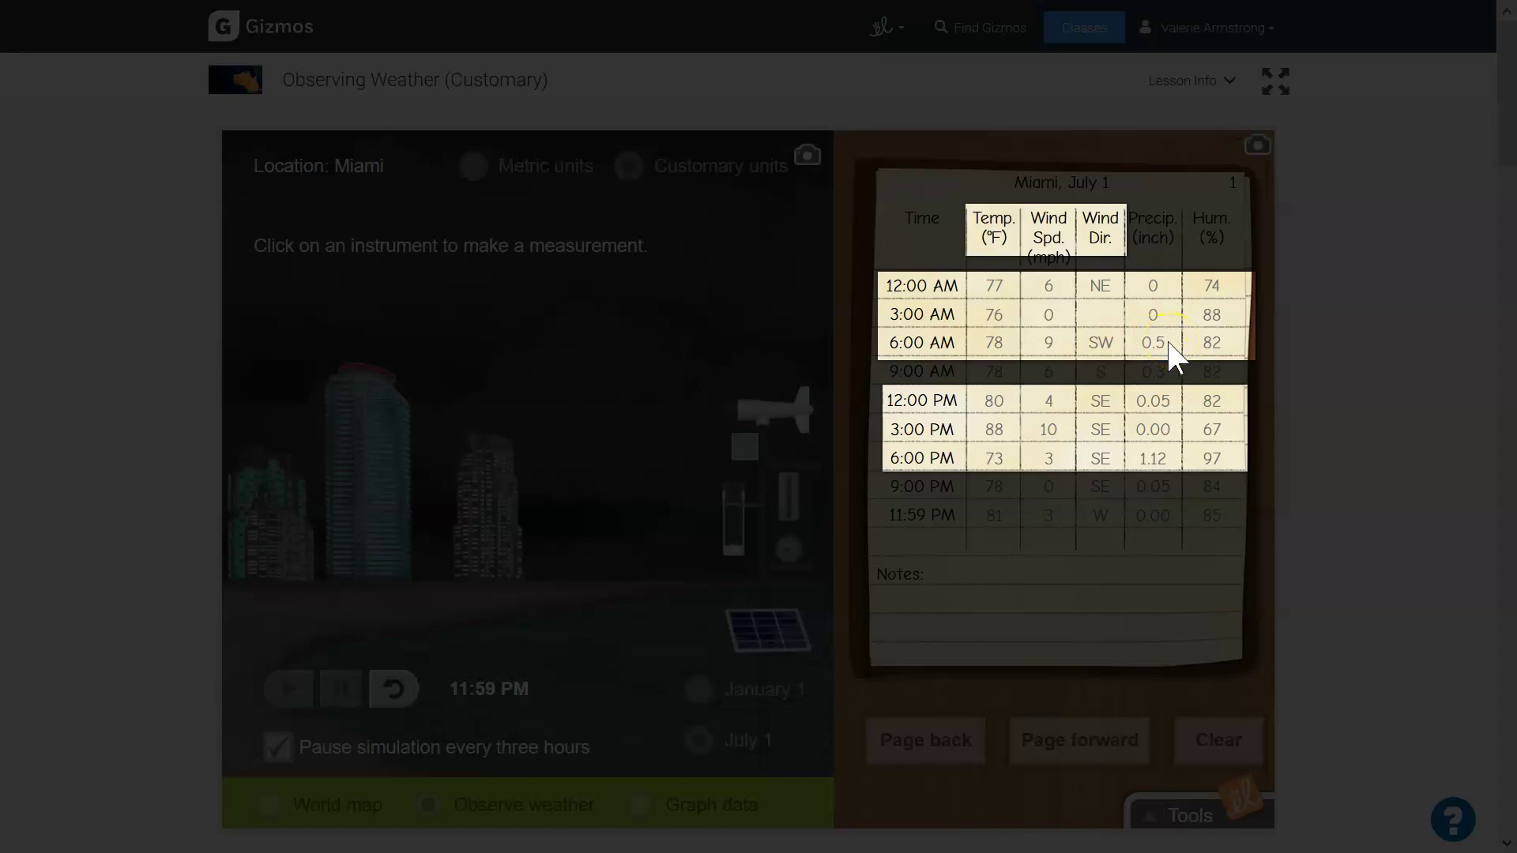
click(1102, 347)
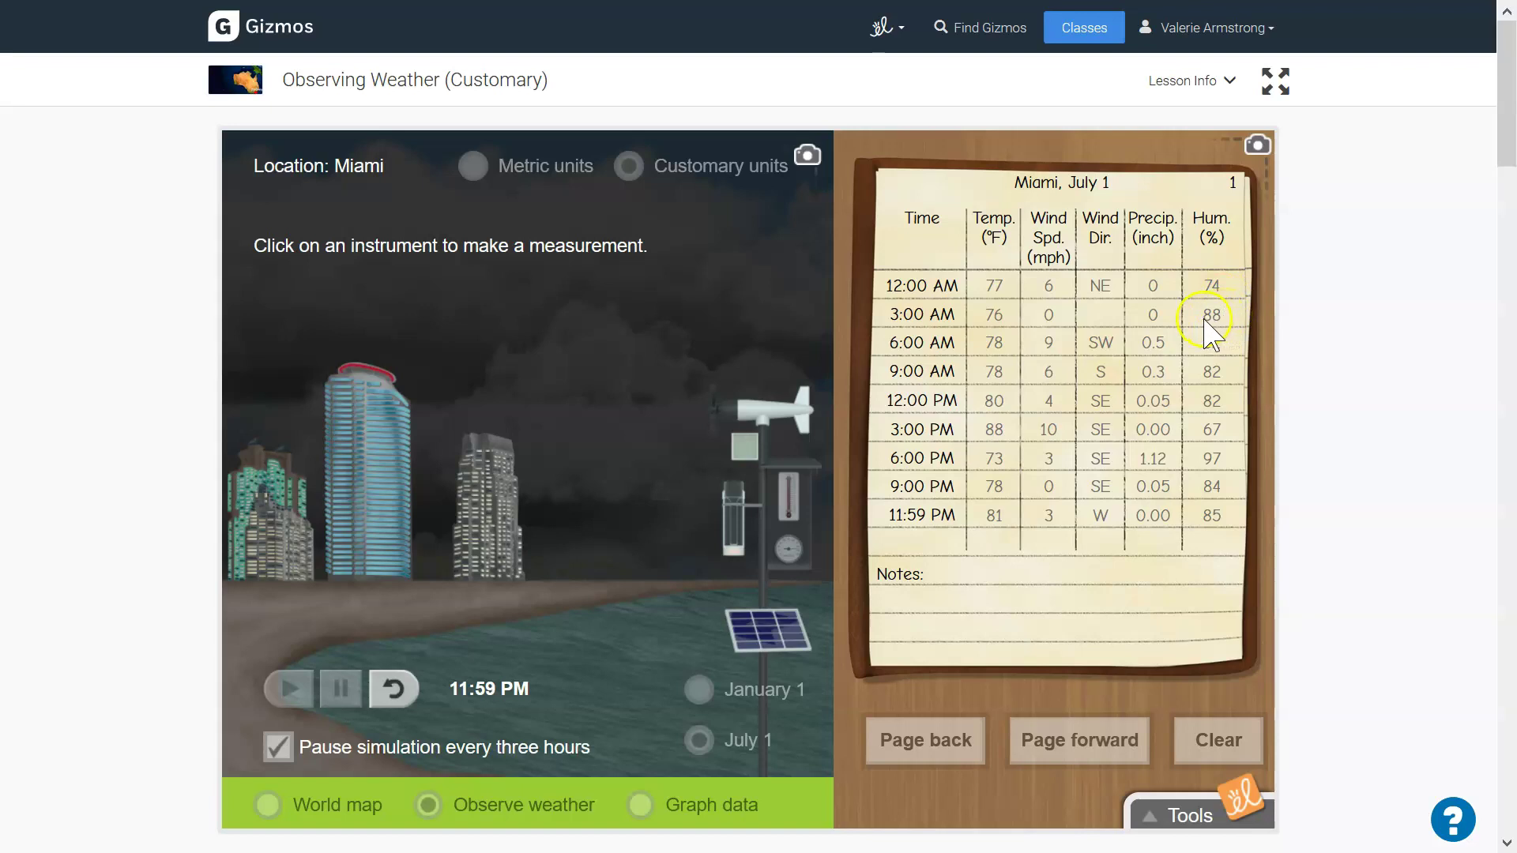
Type SE into the empty 3:00 AM Wind Dir. cell and commit the entry
click(1114, 314)
click(1212, 343)
click(1105, 309)
click(1119, 358)
click(1105, 309)
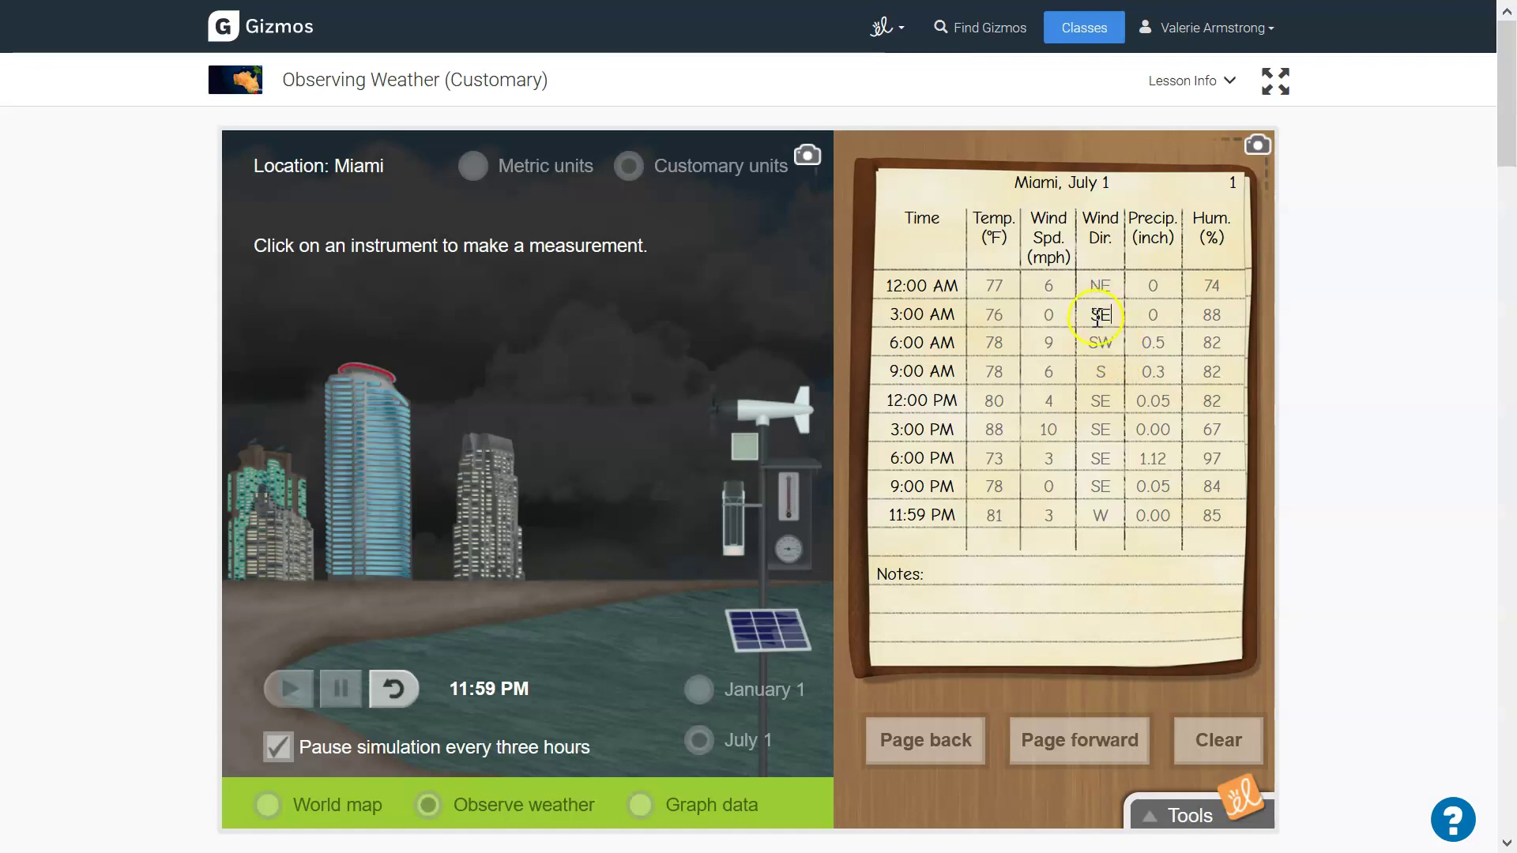
drag(1092, 315, 1207, 320)
click(1201, 310)
click(1056, 313)
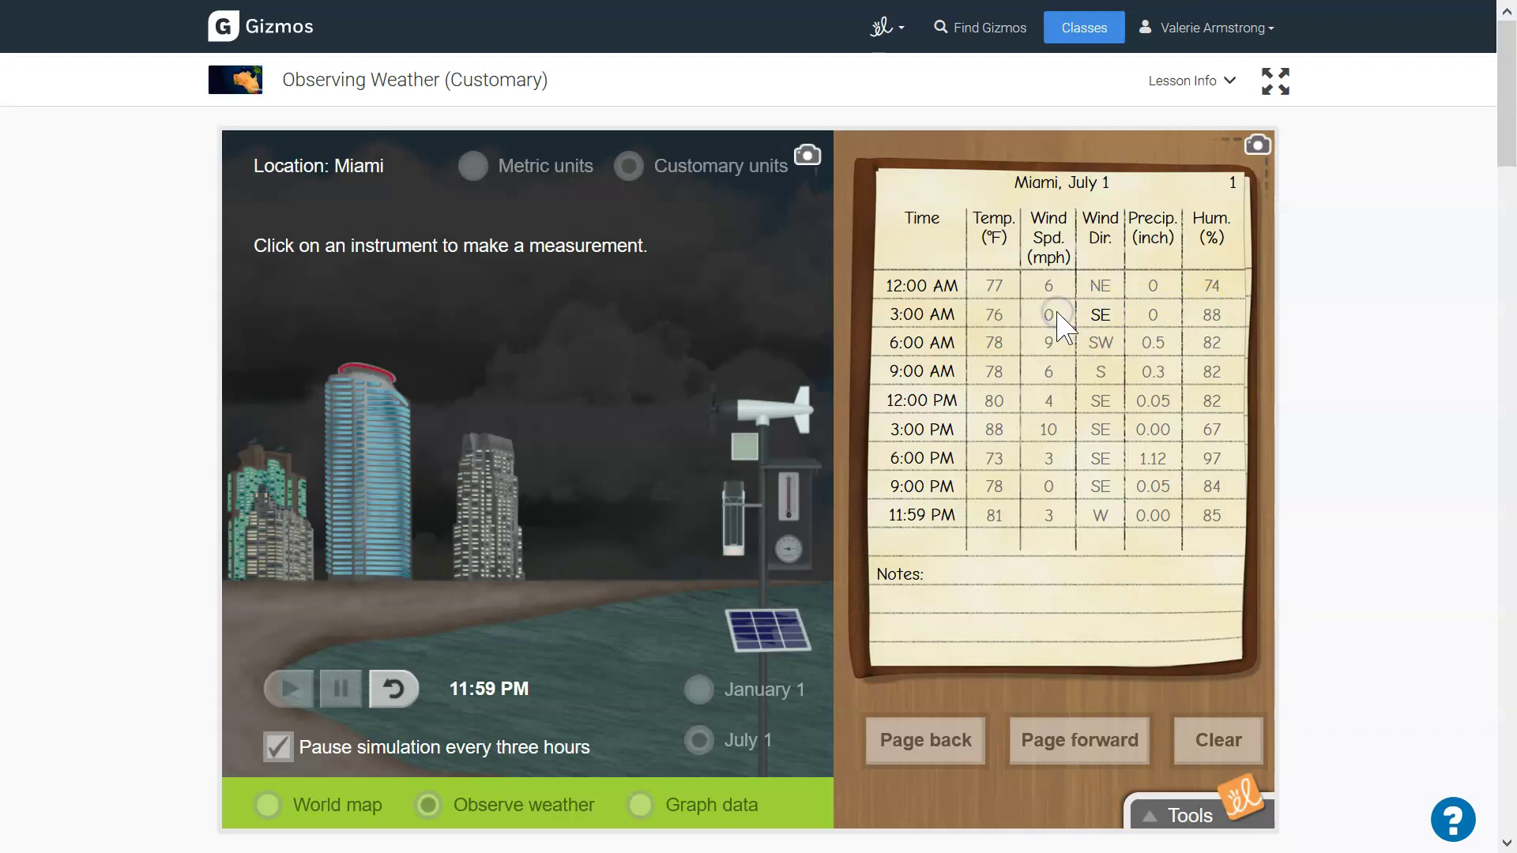
click(1098, 314)
click(1209, 315)
click(1208, 314)
click(1215, 340)
click(1217, 369)
Write notes that humidity increased and wind speed decreased before rain, and humidity dropped when rain stopped
click(954, 571)
text(Each time it rained)
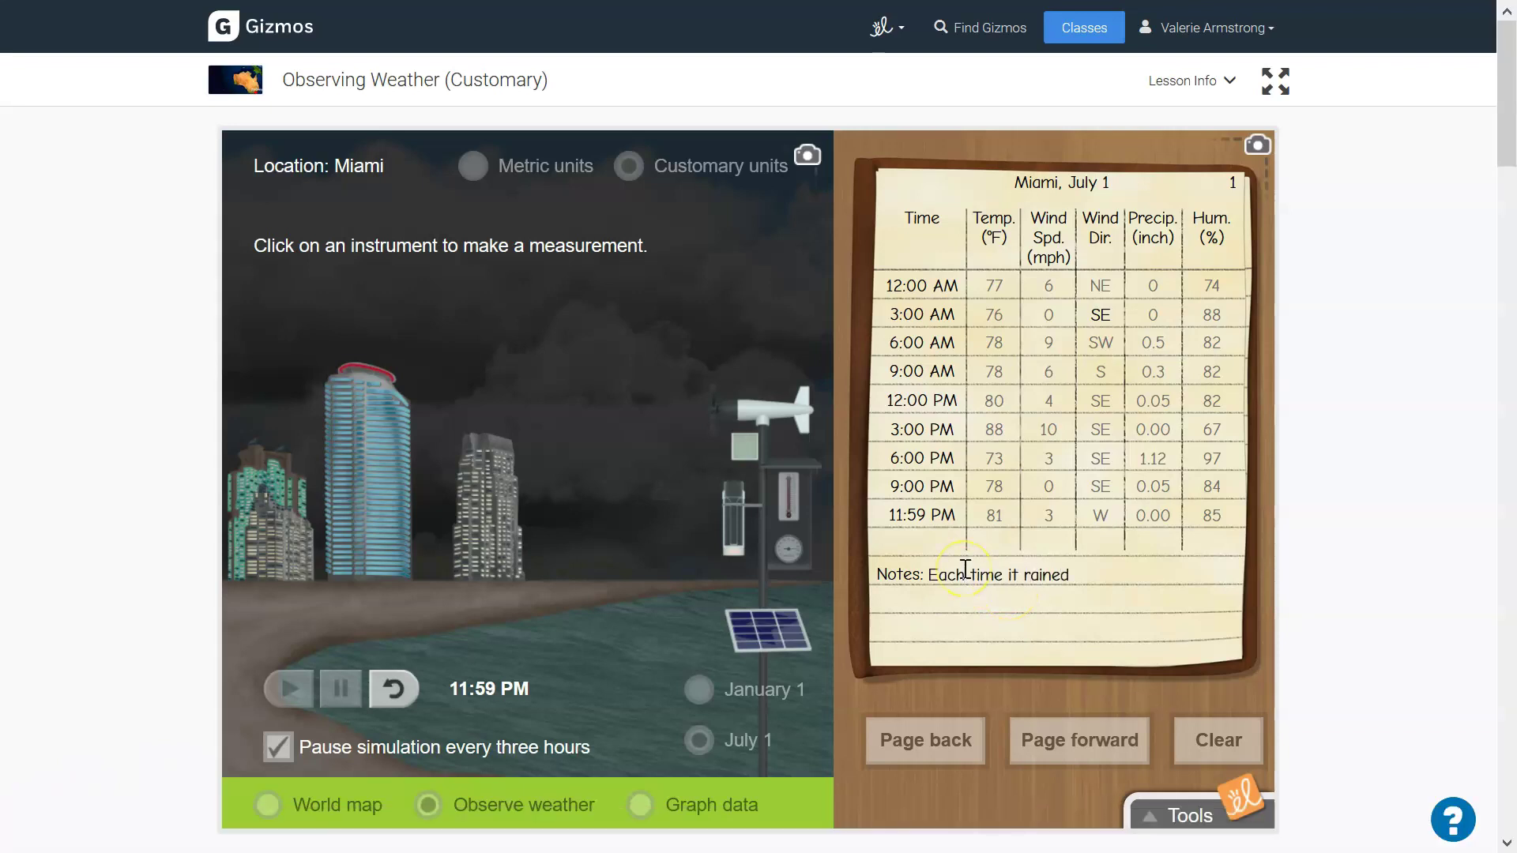
text(, the humidity increased before the rain.)
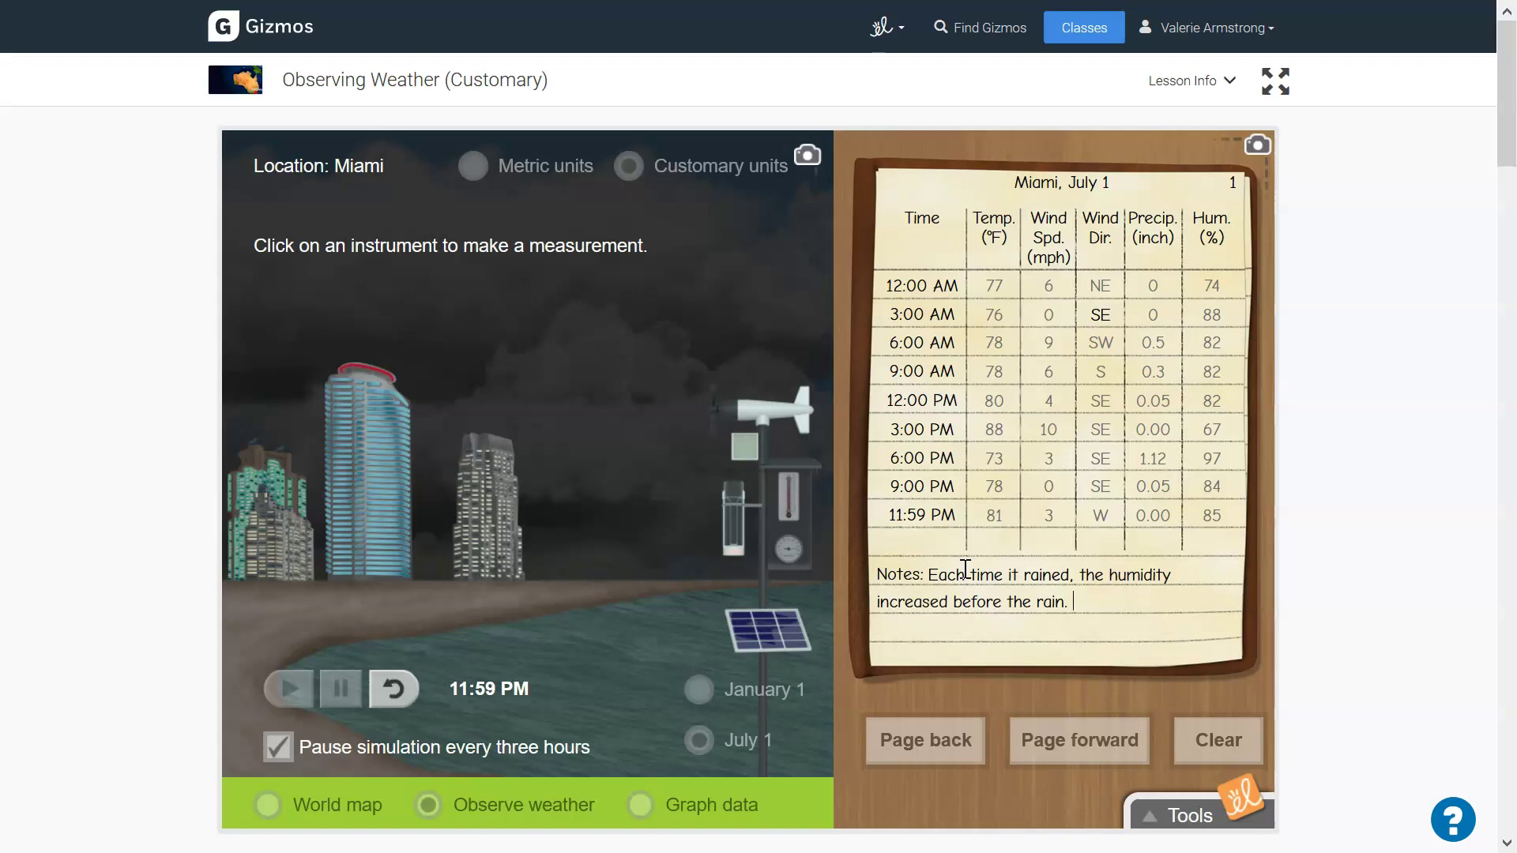
text(The wind sp)
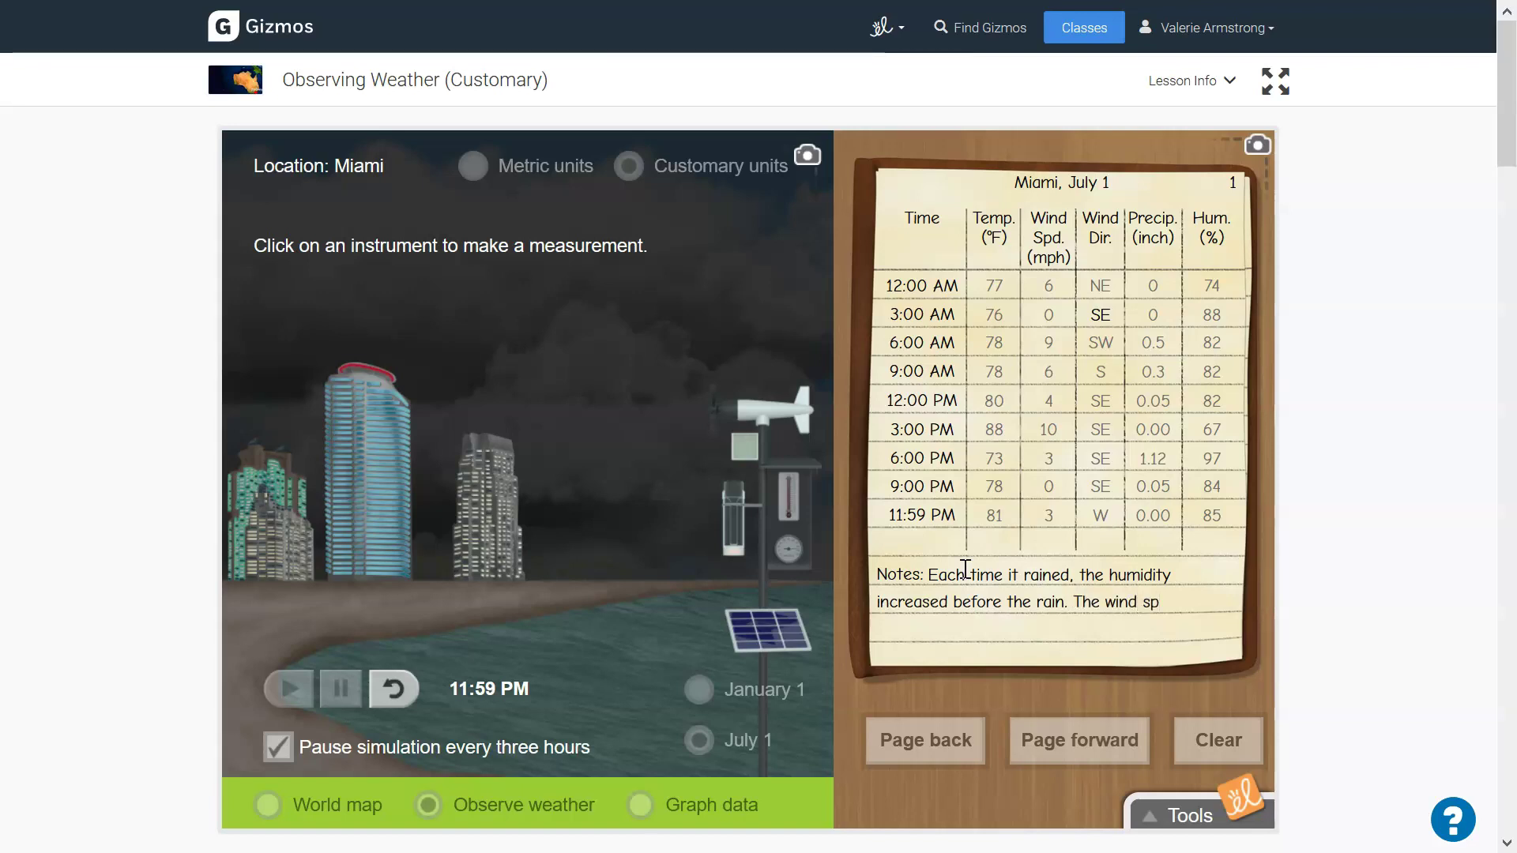
text(eed also decreased.)
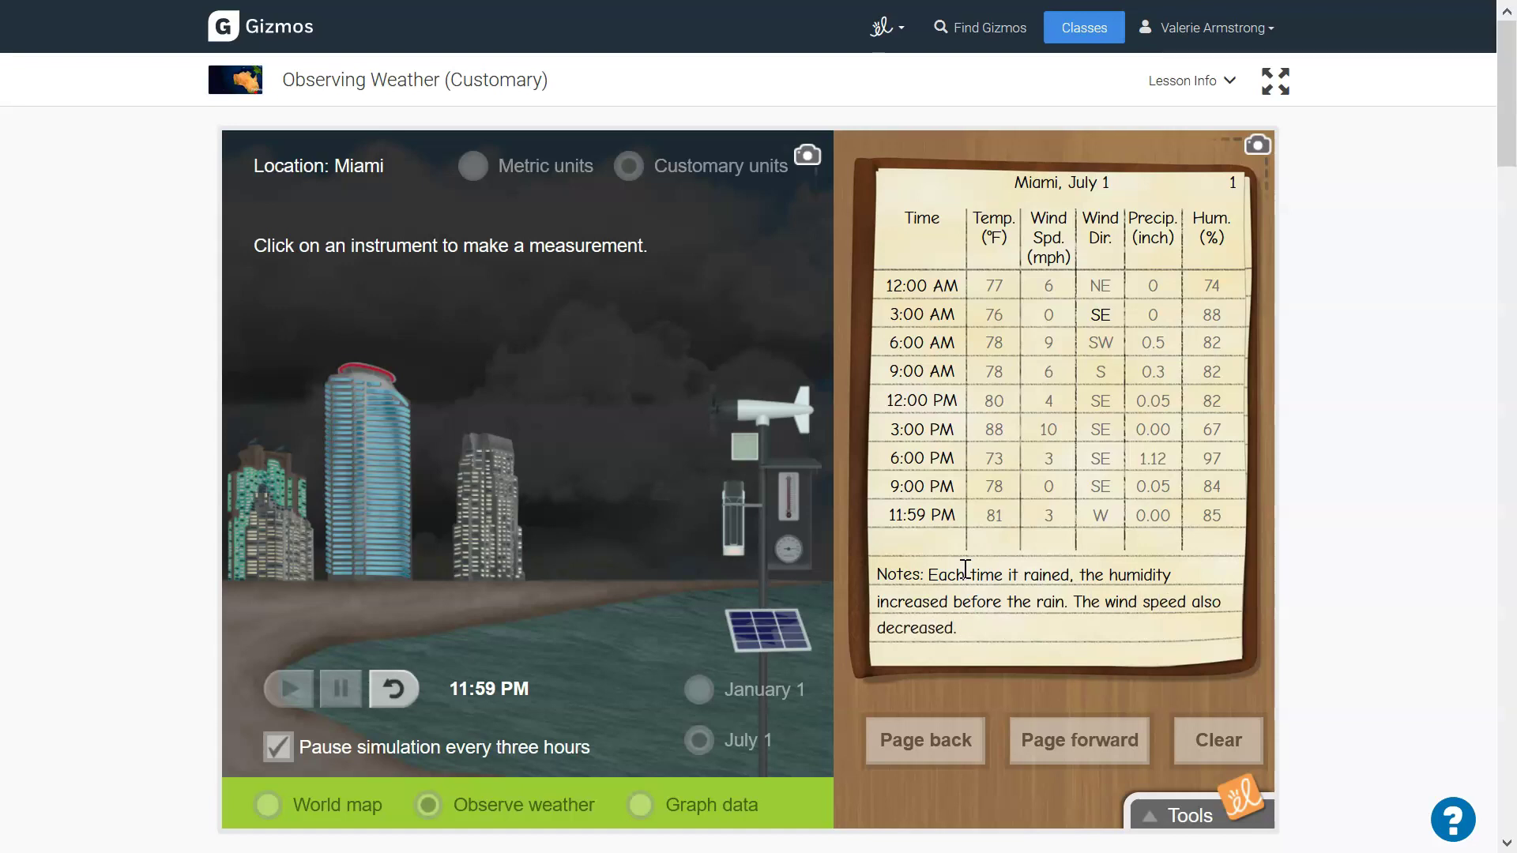
text( When it stopped, the hum)
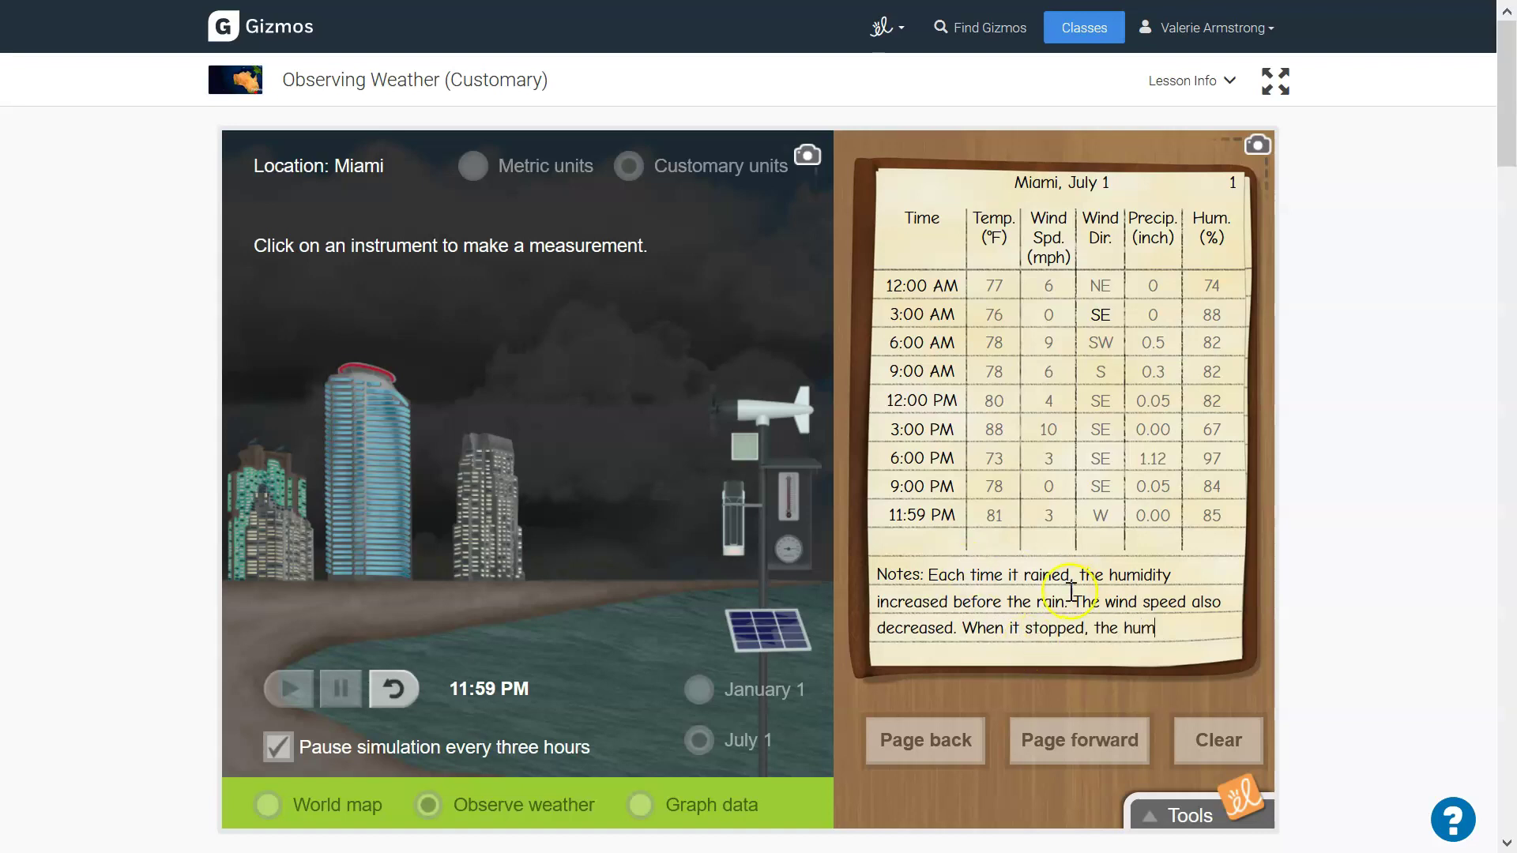
drag(1065, 602, 960, 629)
text(and wind speed decreased.)
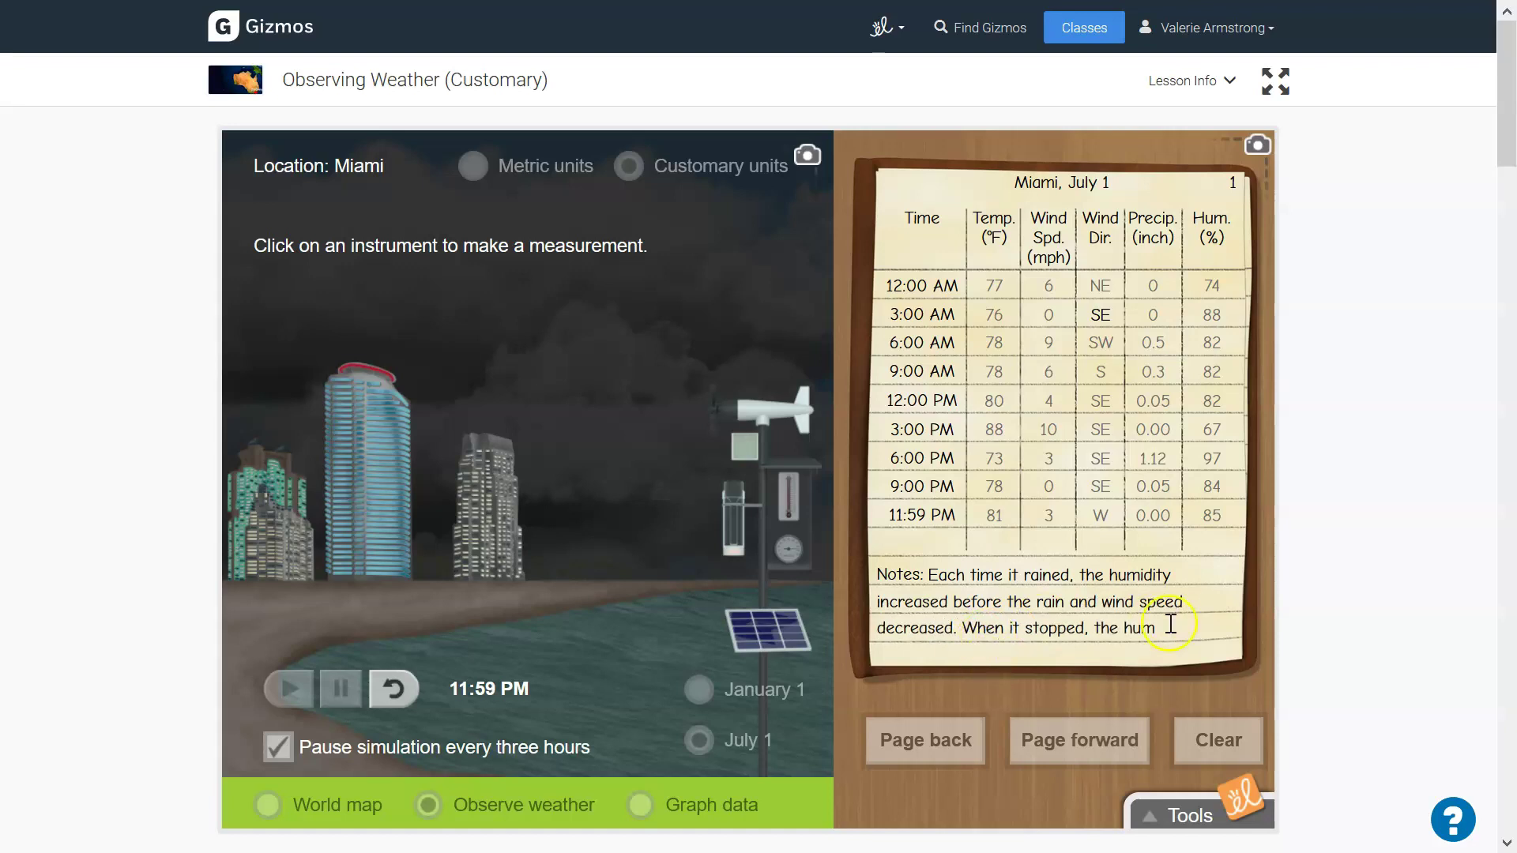
drag(1165, 629, 963, 629)
text(Humidity decereased/rain stopped)
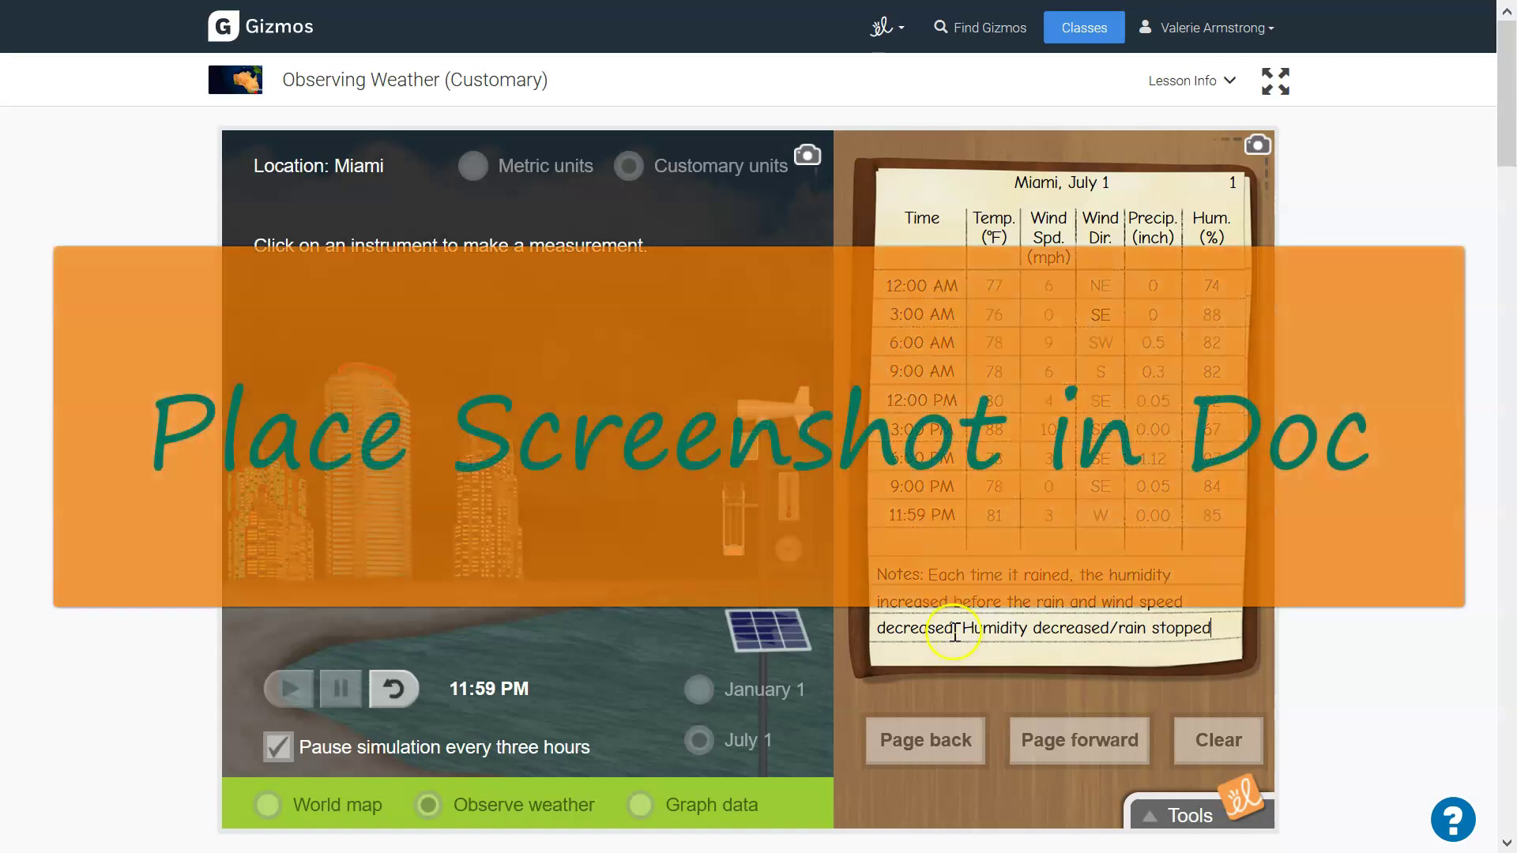
Screenshot the finished journal with the camera icon, copy the image, and exit full screen
click(953, 629)
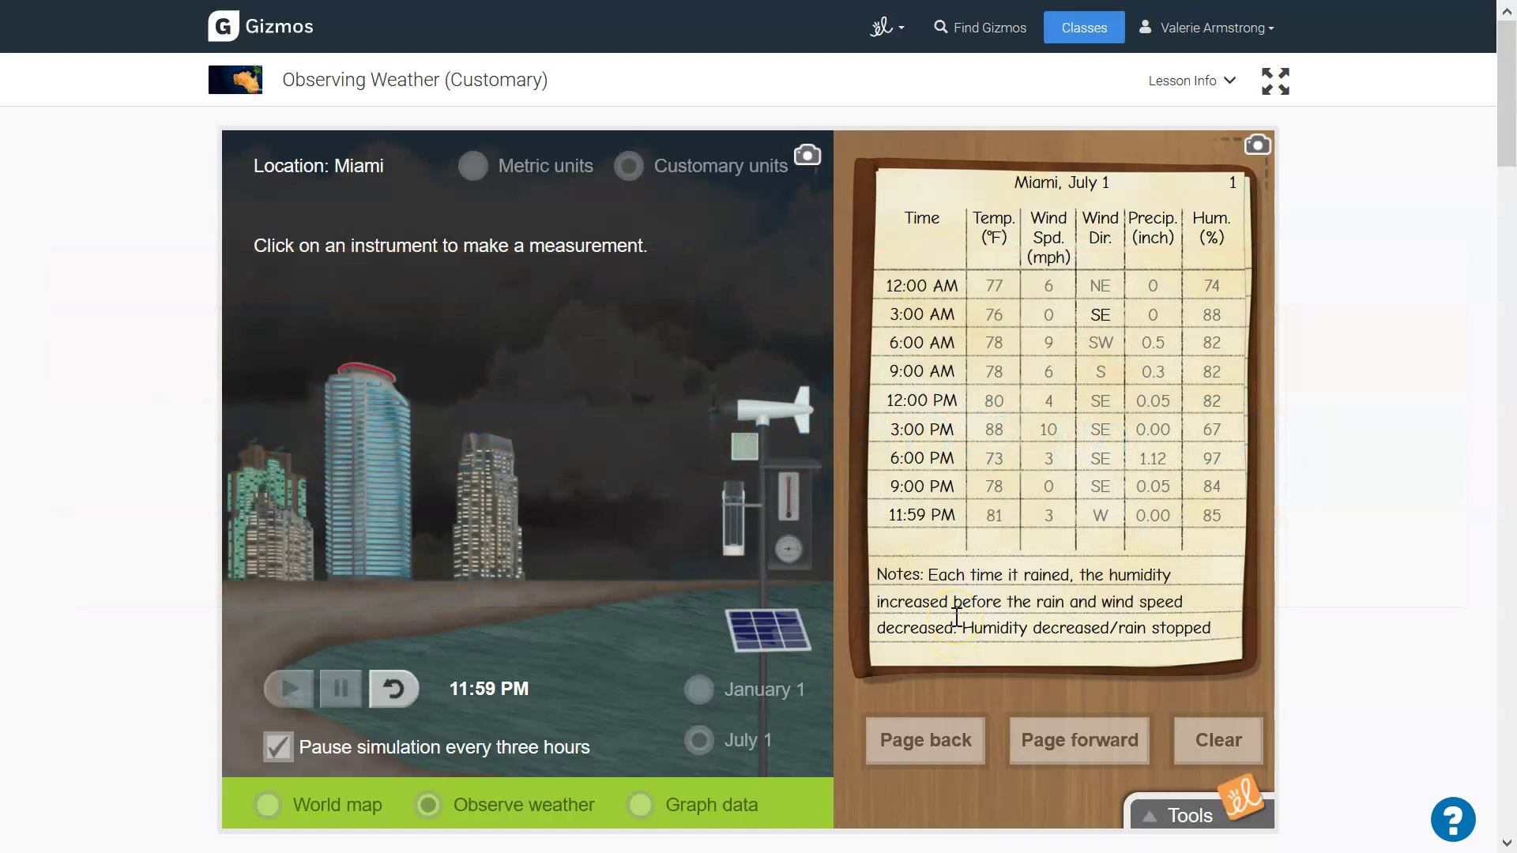
click(1257, 146)
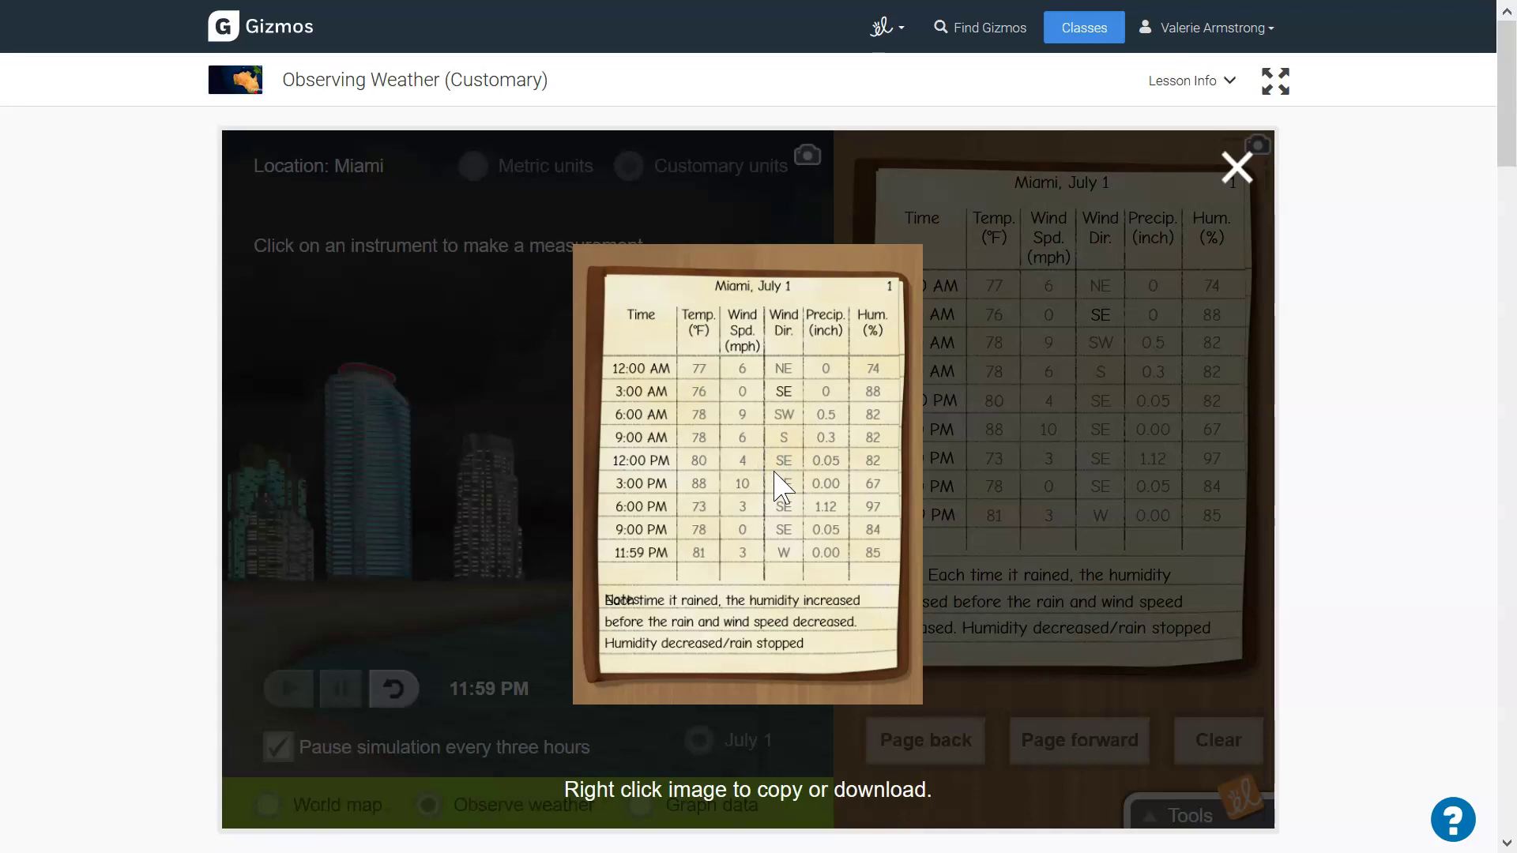
right_click(775, 538)
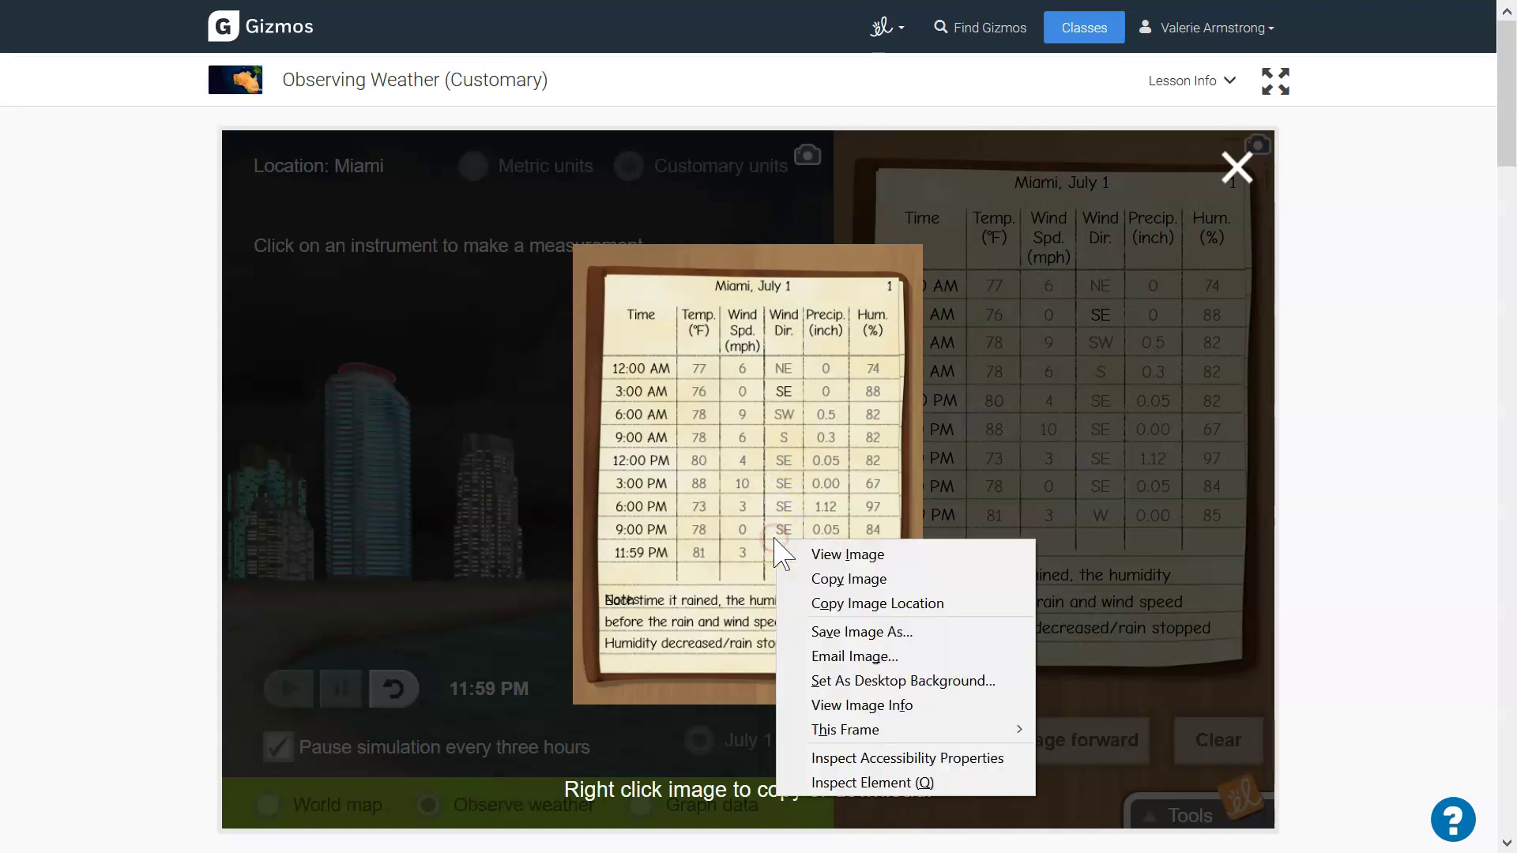
click(824, 579)
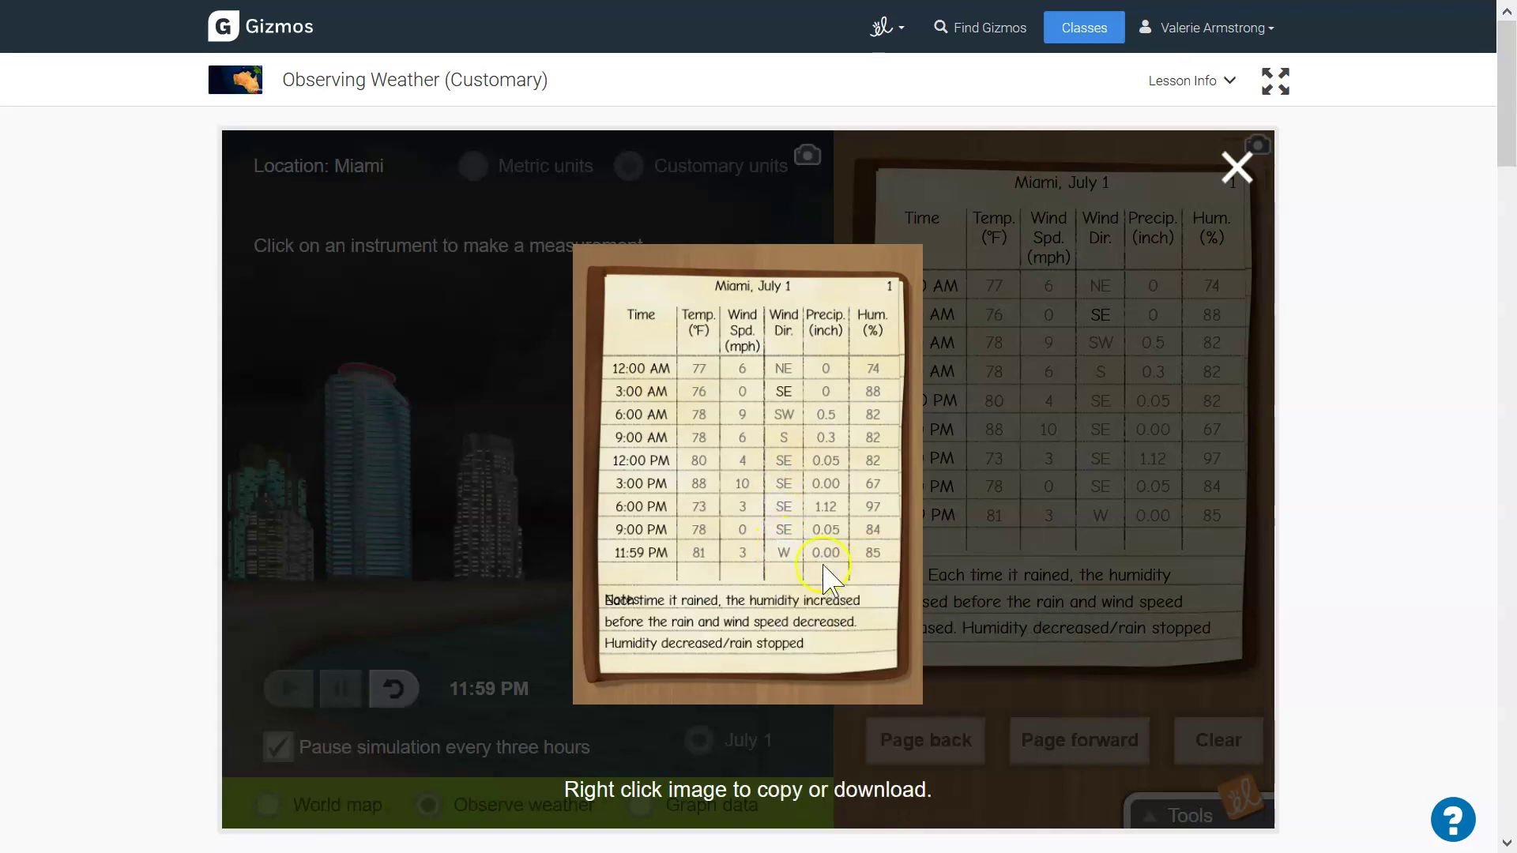
key(F11)
Paste the journal screenshot at (paste screenshot) under City 1 Data and shrink it to about half size
click(619, 19)
key(F11)
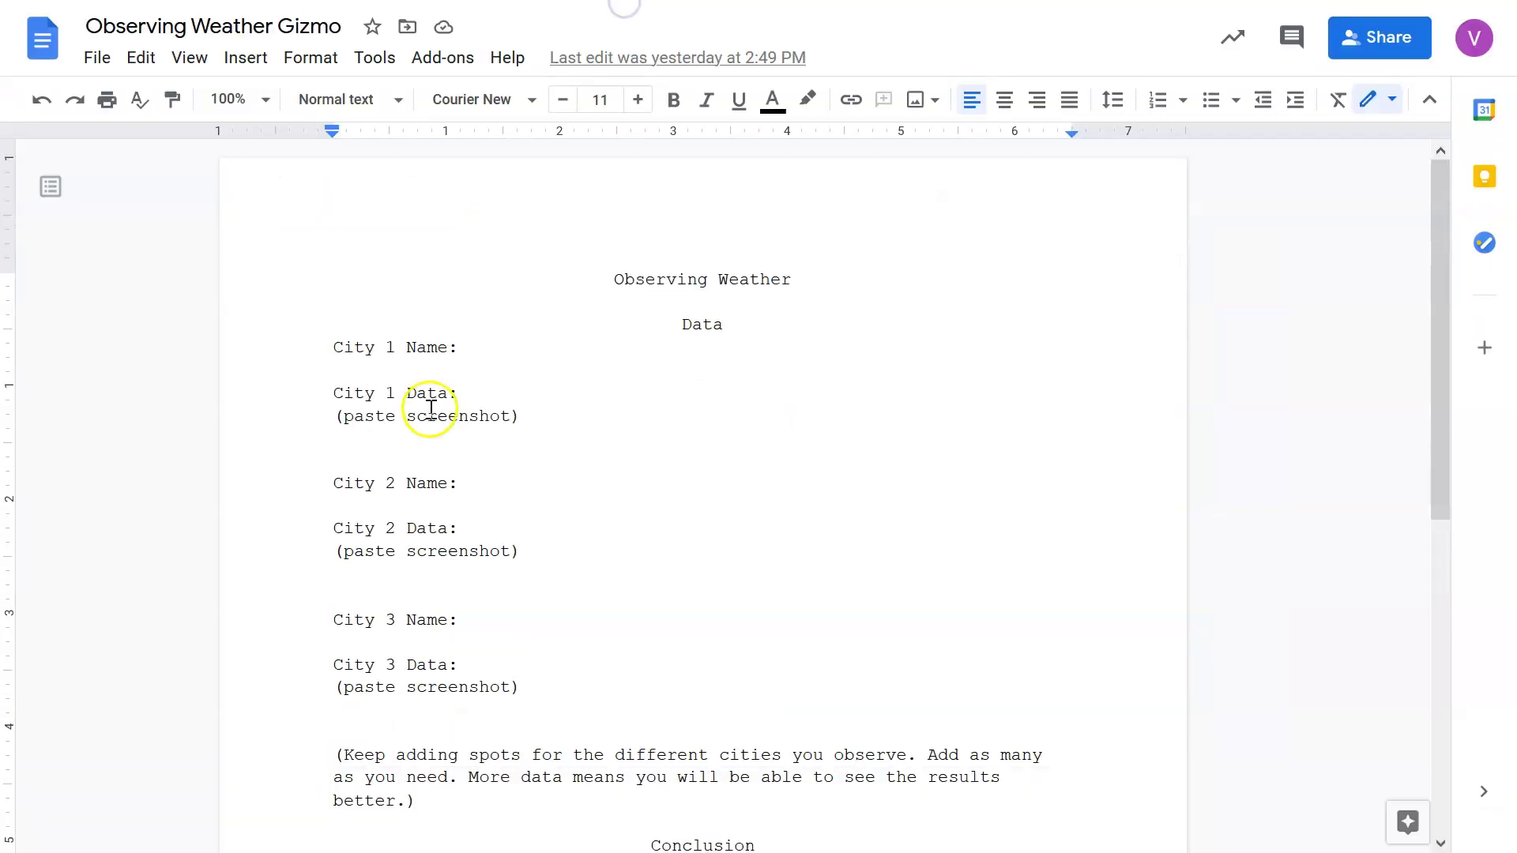
click(424, 440)
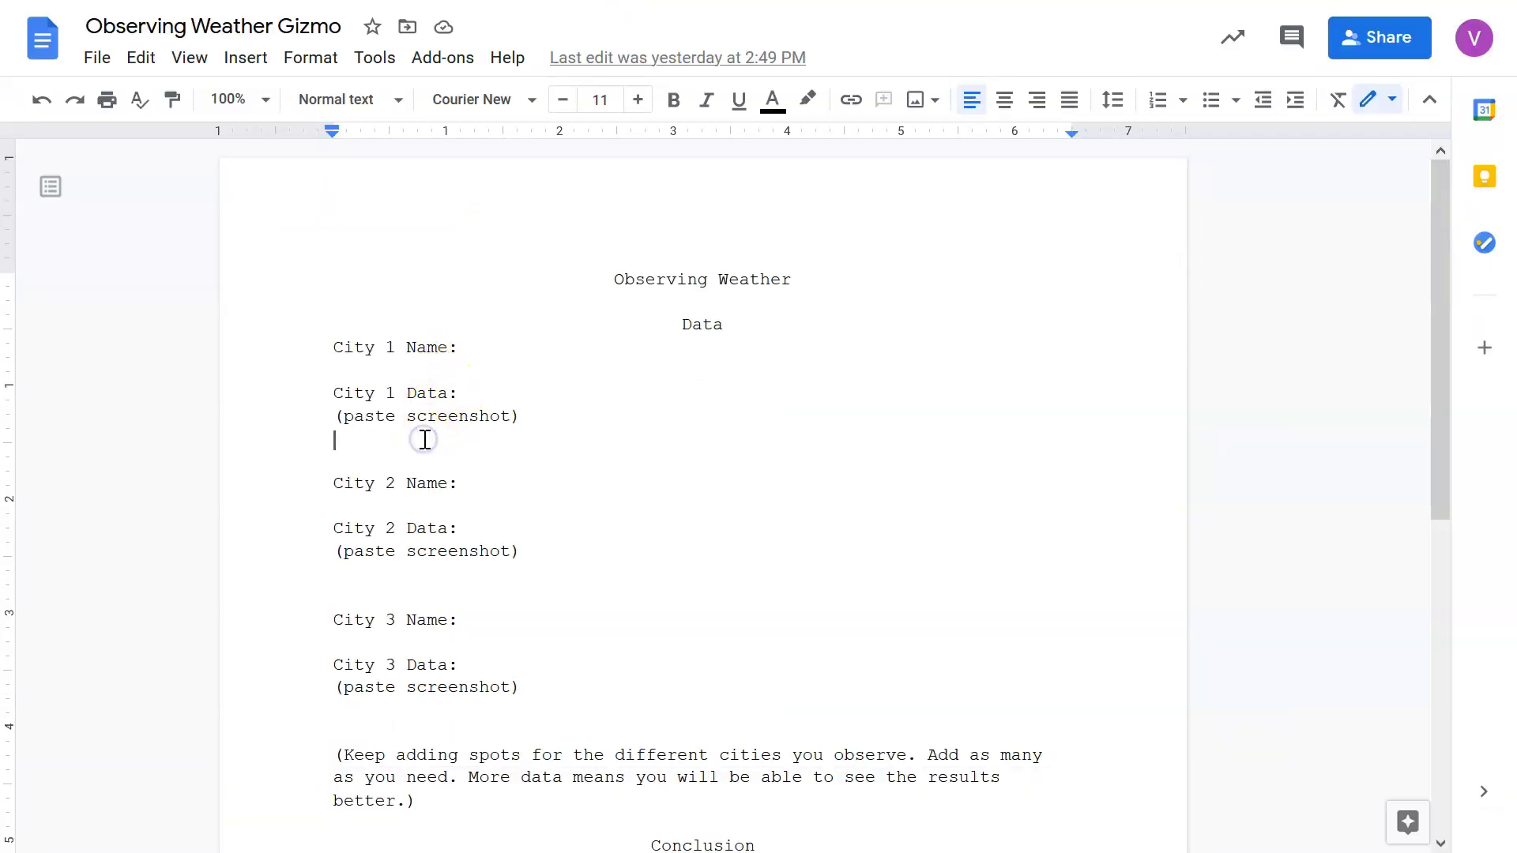
key(ctrl+v)
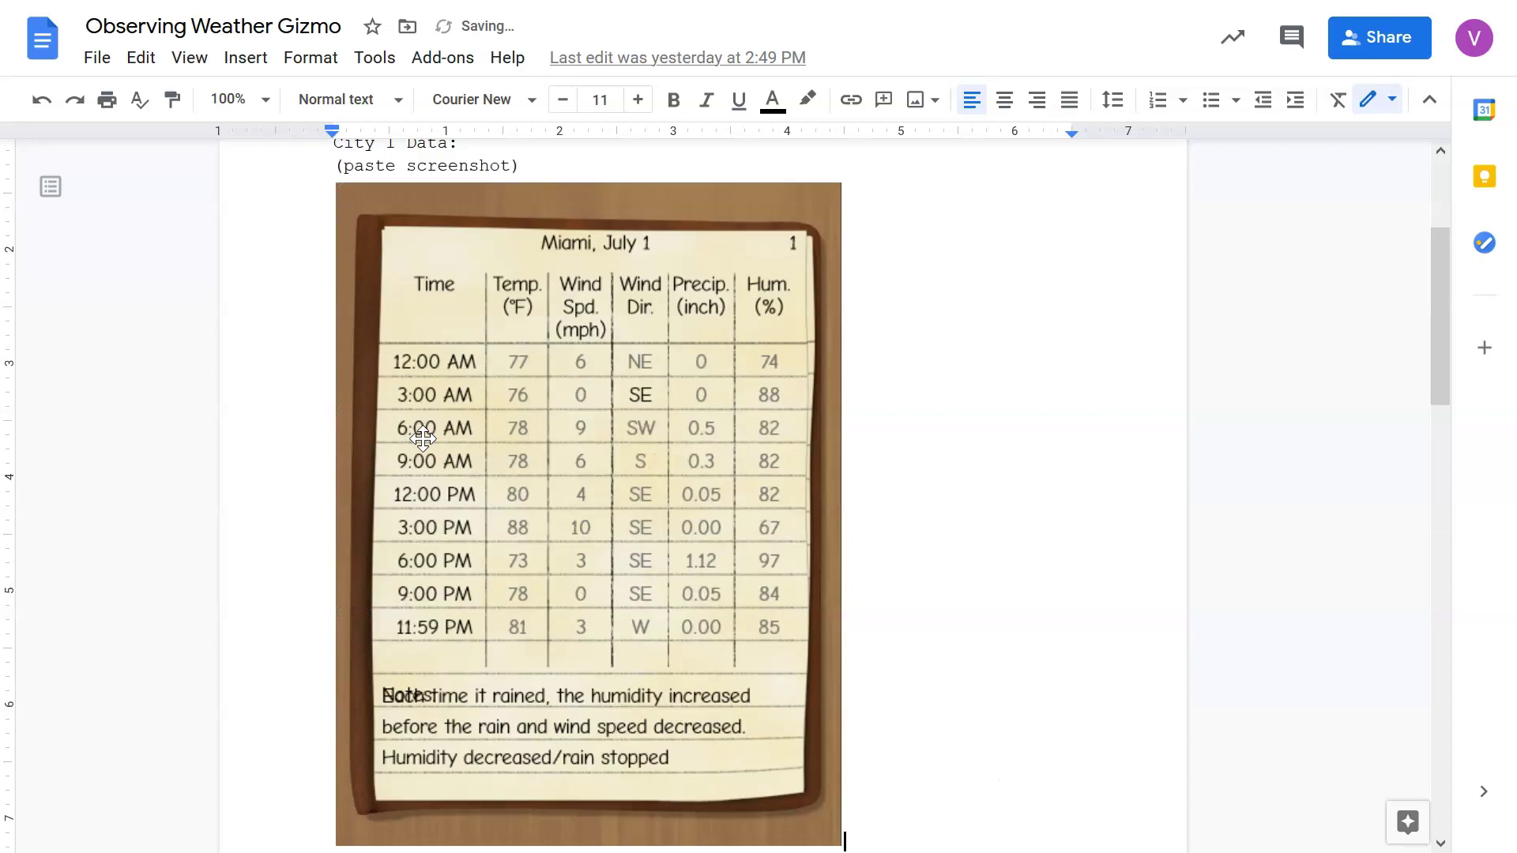
click(725, 252)
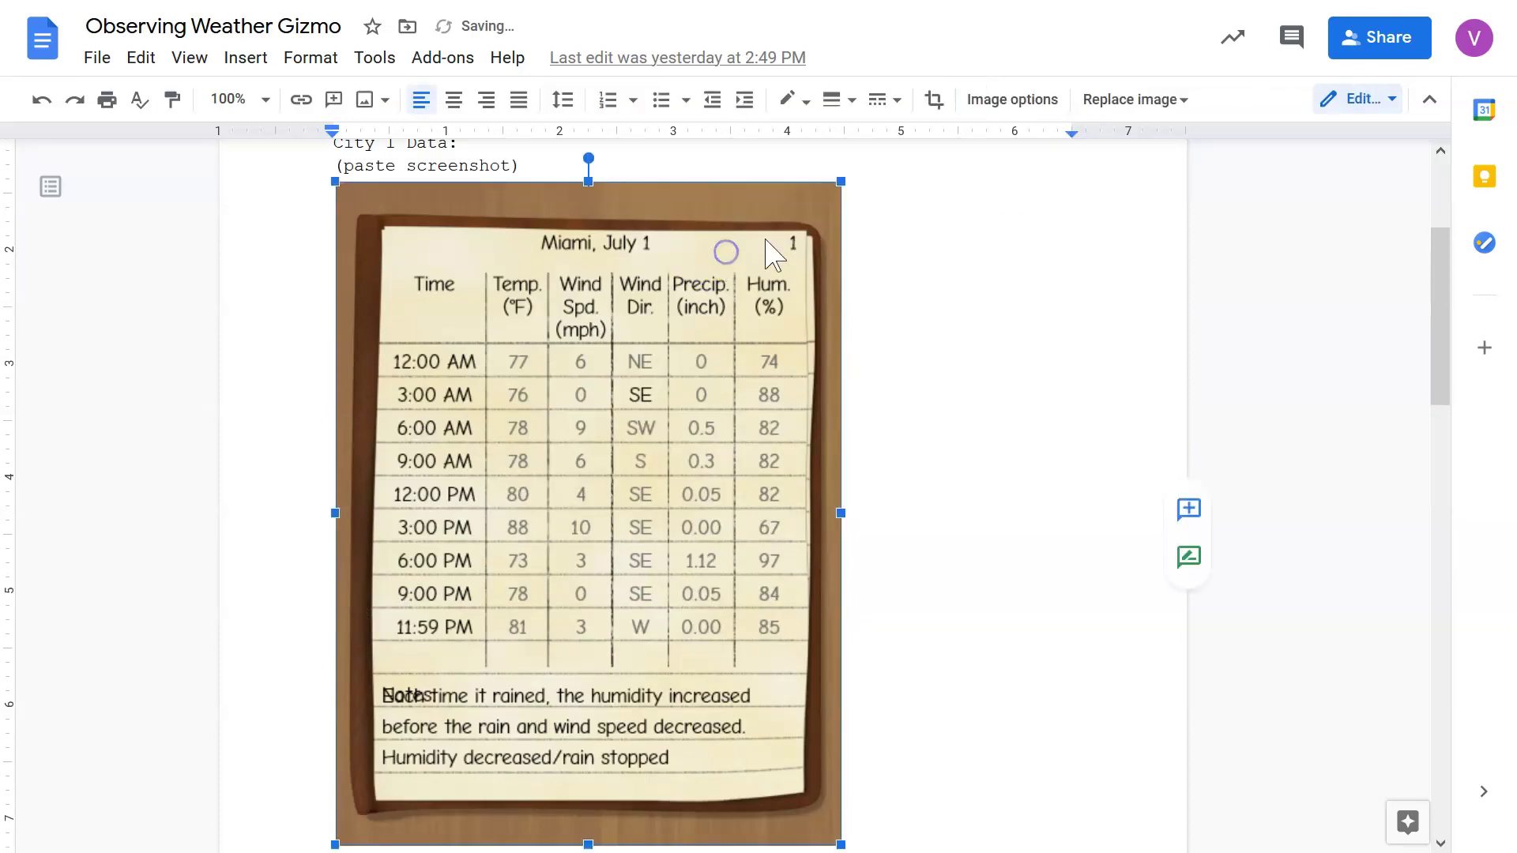
drag(839, 182, 571, 509)
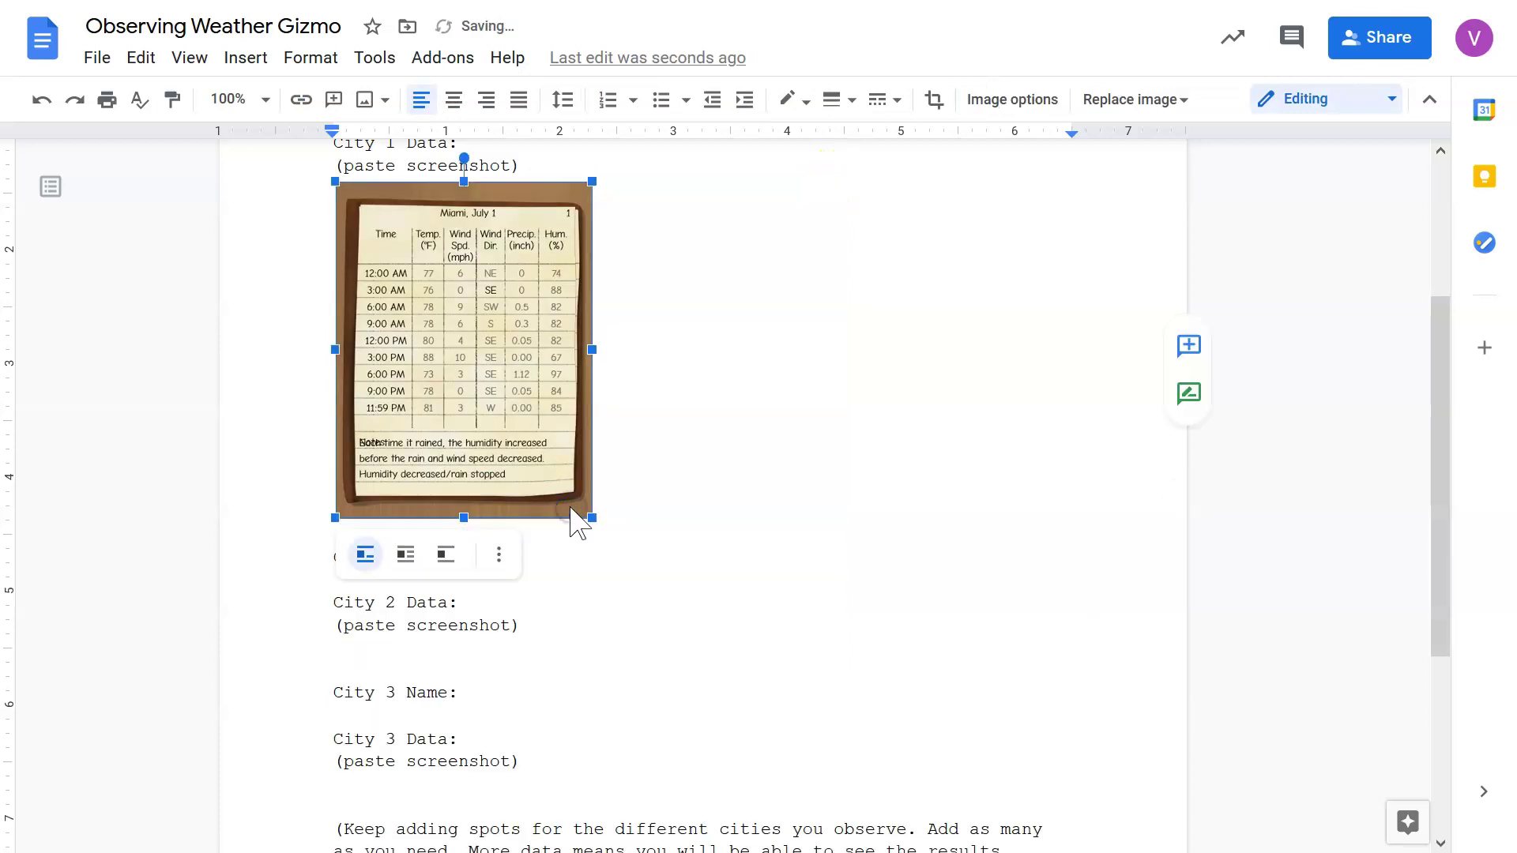
click(654, 465)
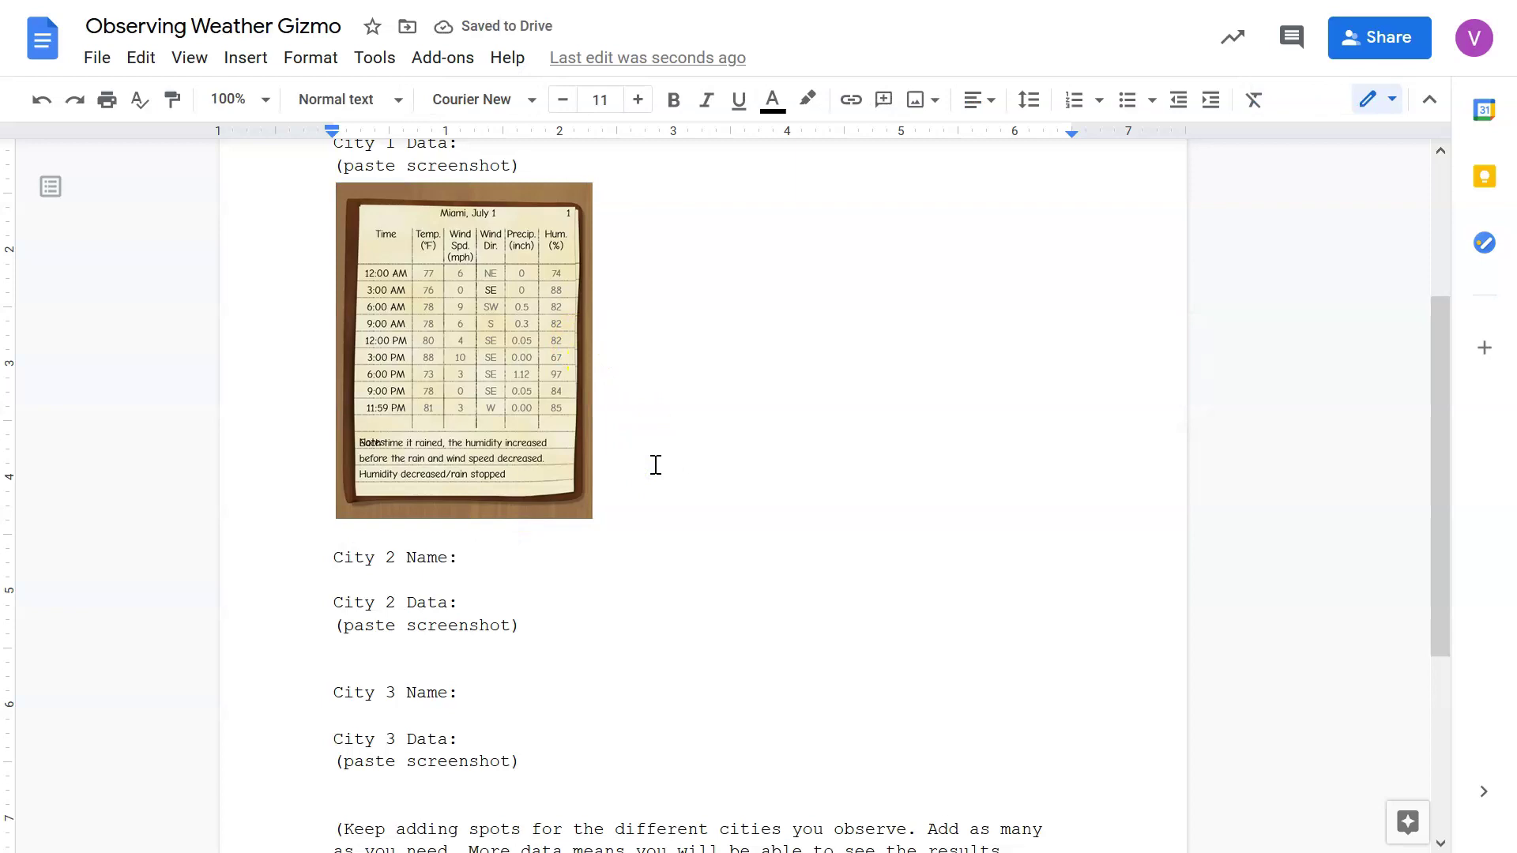
scroll(655, 465, up, 2)
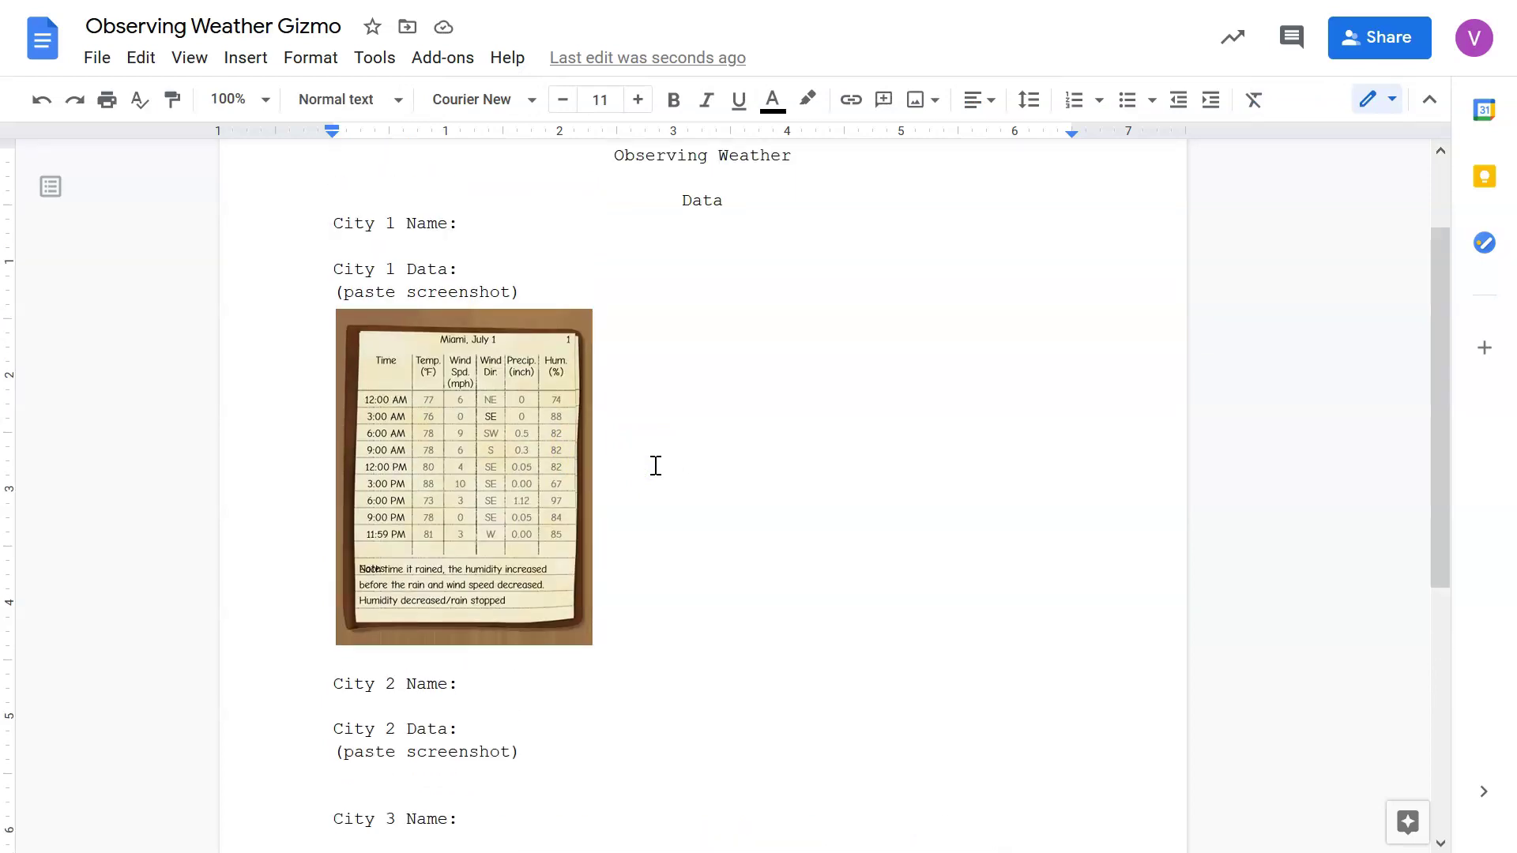
click(574, 304)
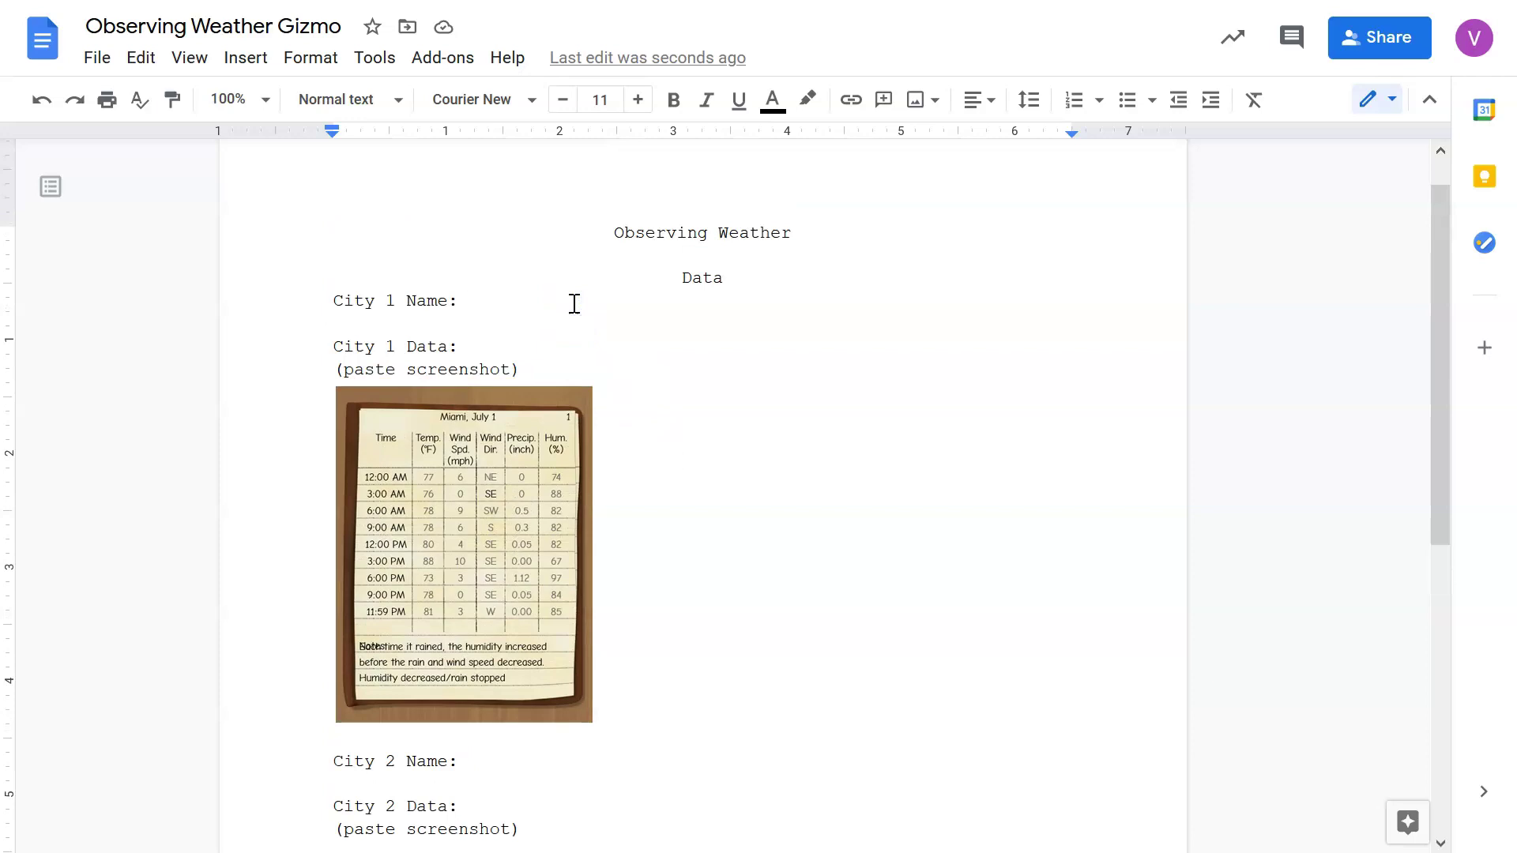